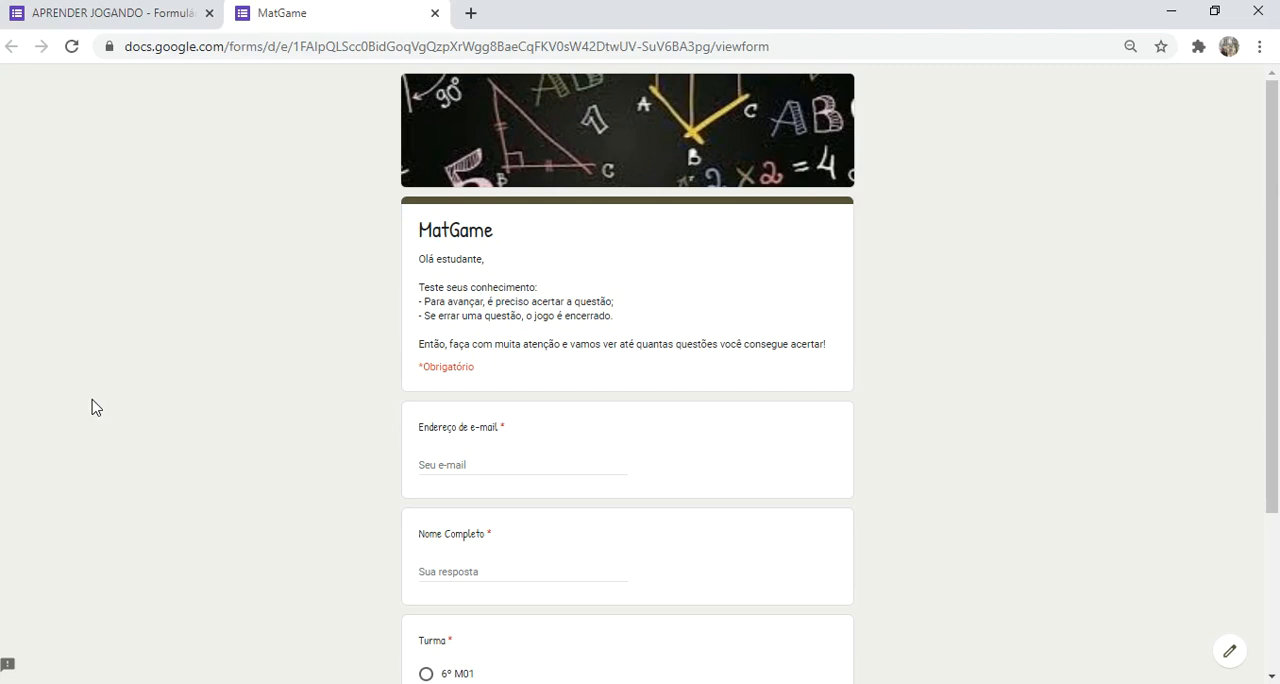
Step: Fill in the respondent's e-mail address and full name in the MatGame form
left_click(424, 463)
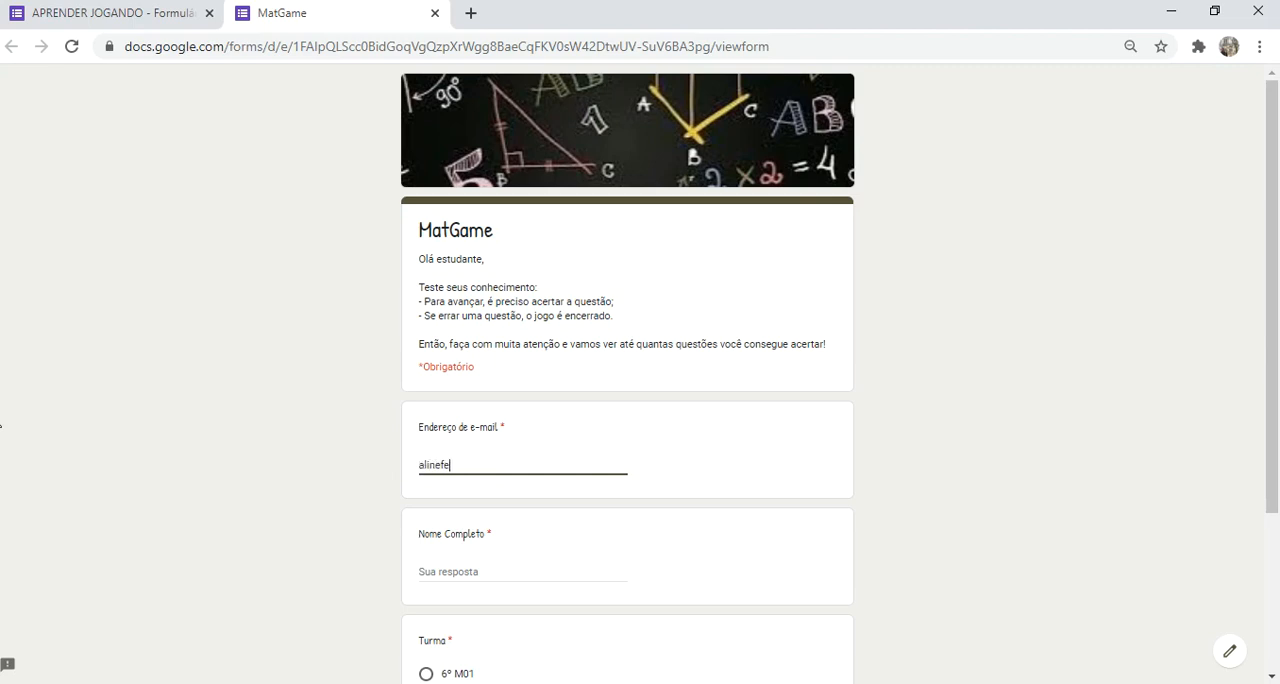
left_click(448, 570)
left_click(448, 570)
Step: Choose class 6º V01 under Turma and continue to the first game question
scroll(450, 571, "down", 3)
left_click(459, 500)
left_click(427, 509)
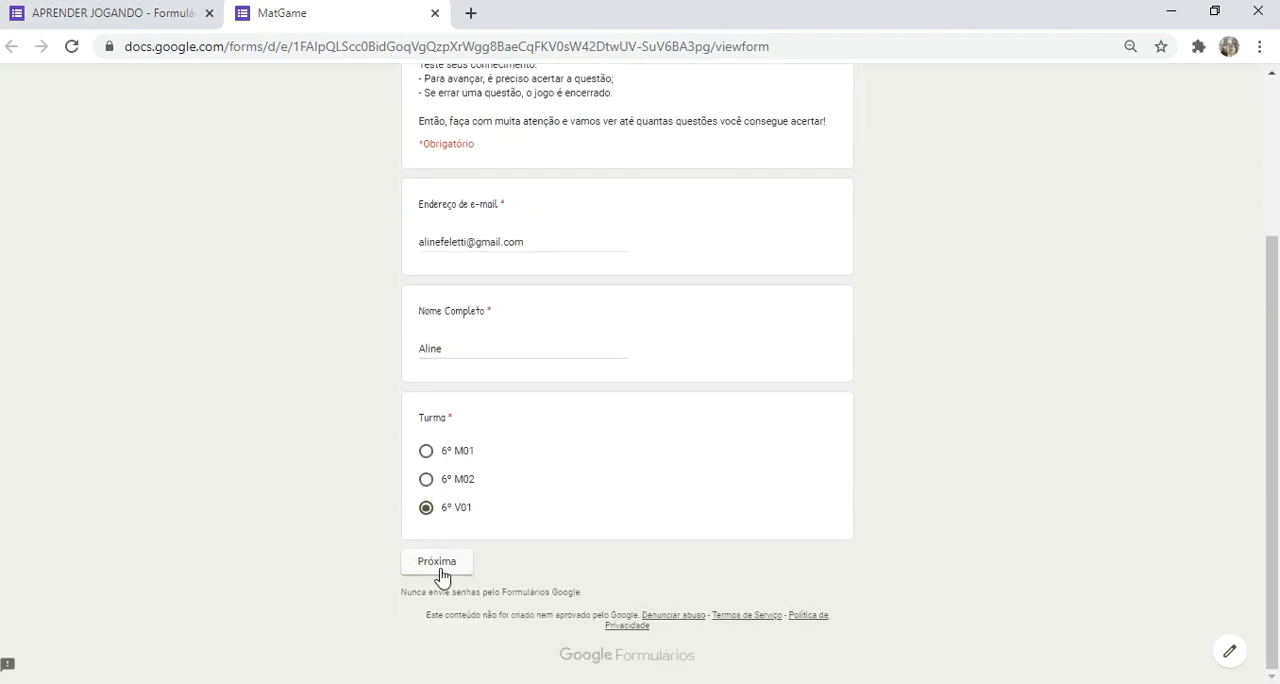
scroll(568, 461, "up", 3)
scroll(568, 461, "down", 3)
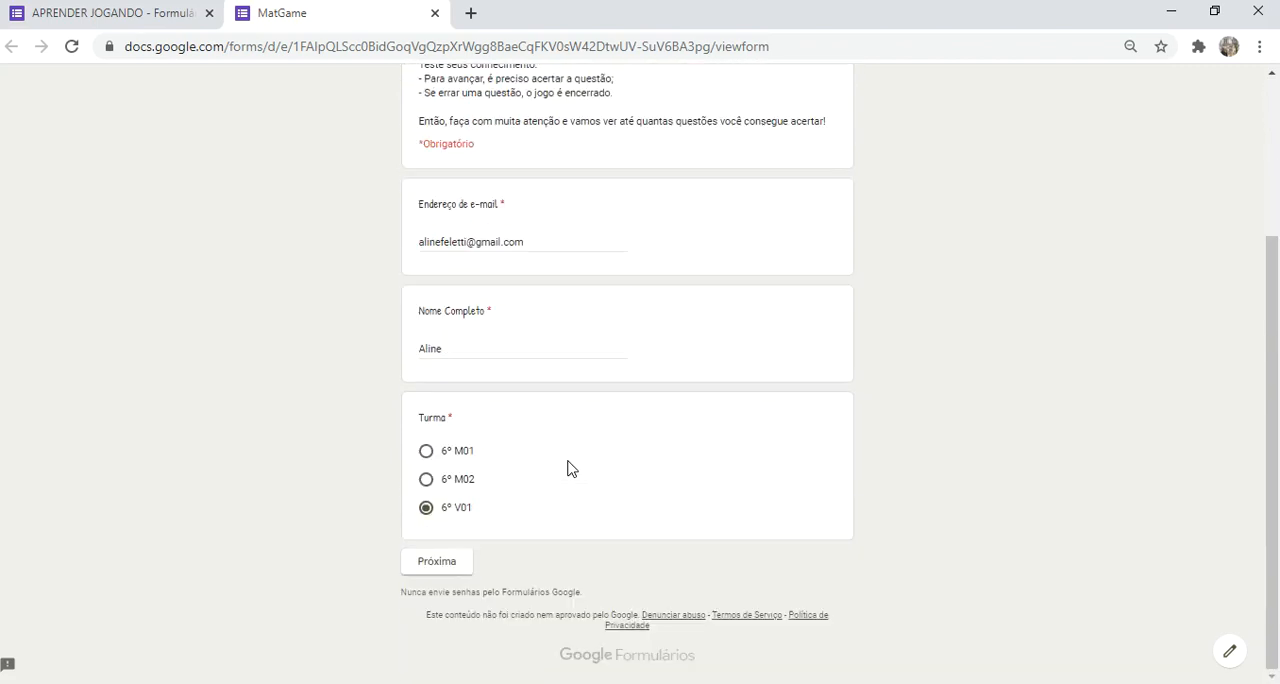
left_click(439, 564)
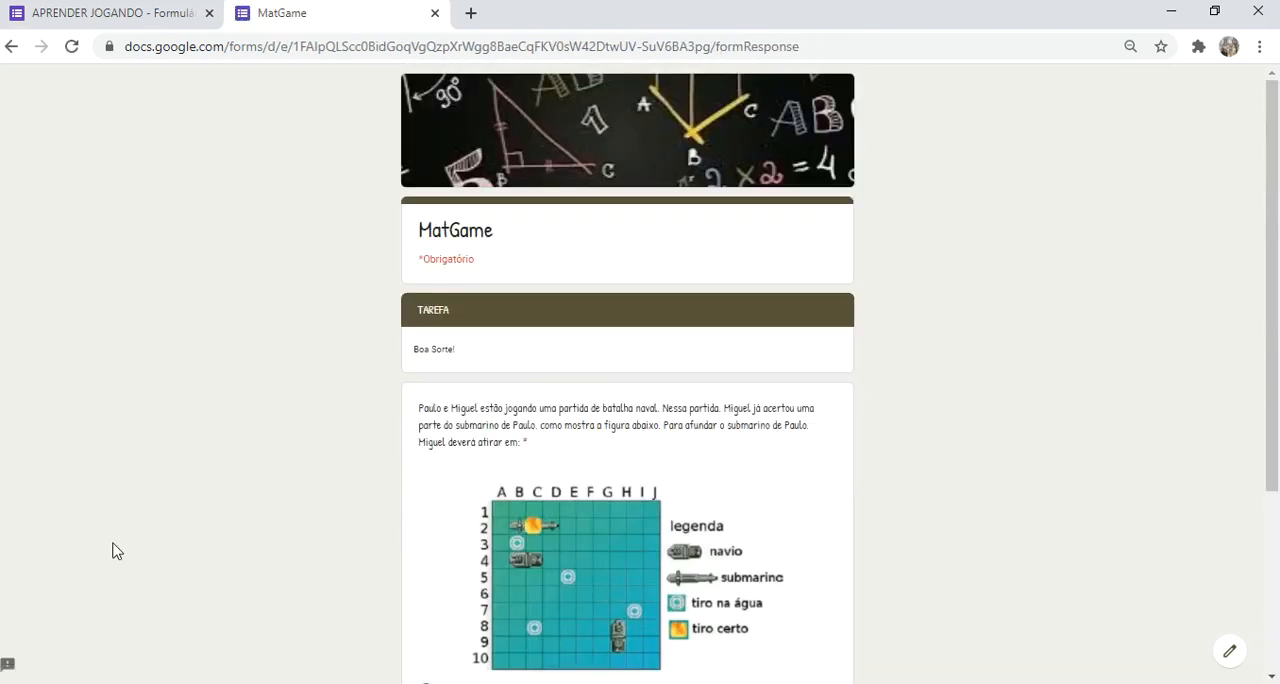
Step: Answer the naval battle question with "B4 e B2" and advance to its outcome page
scroll(114, 549, "down", 3)
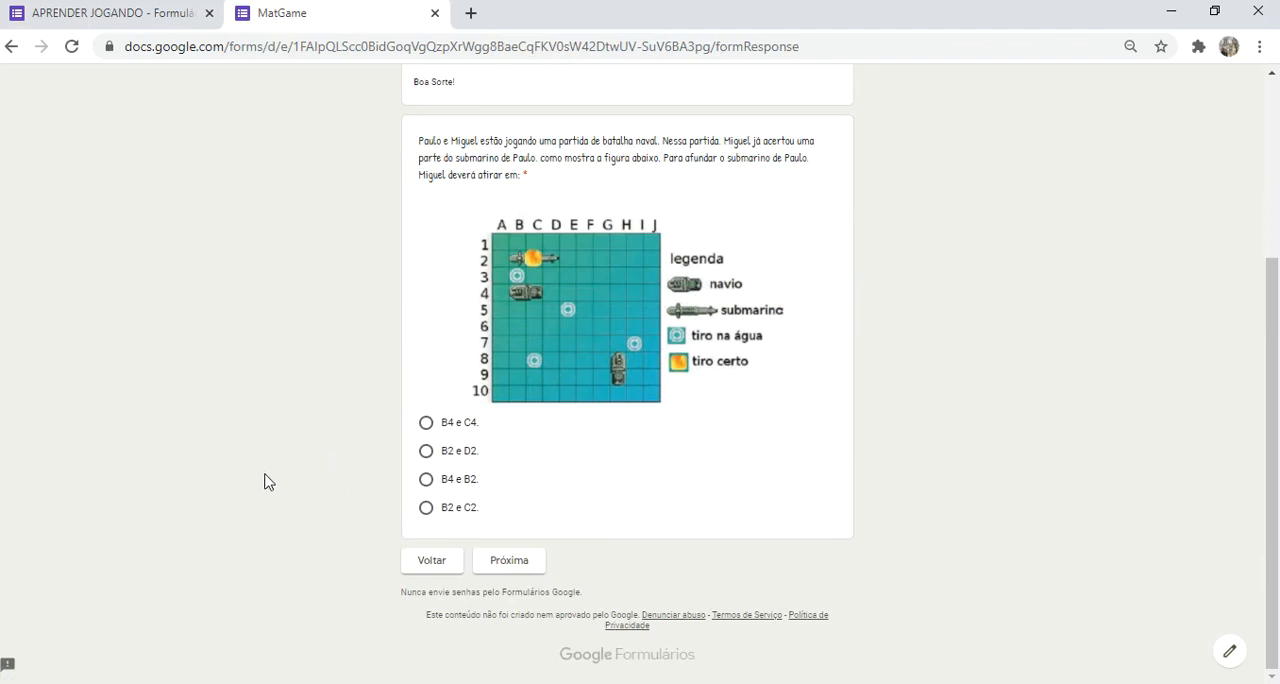
left_click(455, 510)
left_click(462, 484)
left_click(508, 563)
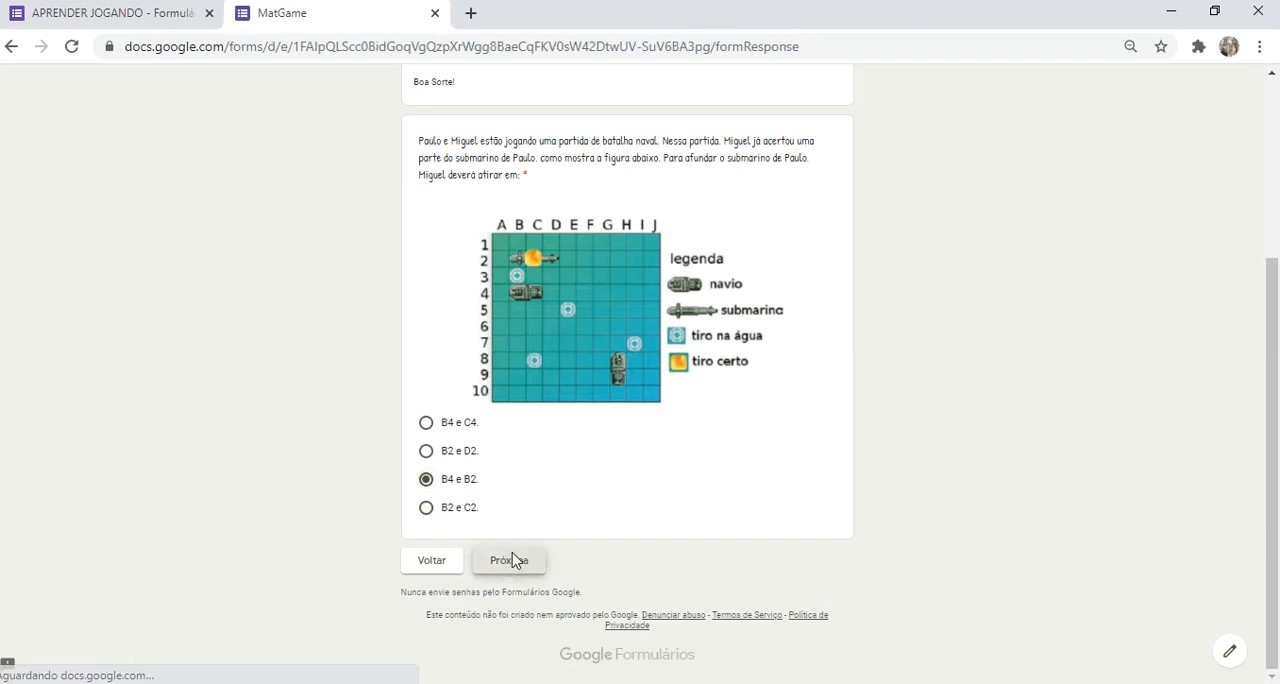
Step: Return to the naval battle question, change the answer to "B4 e C4" and advance
scroll(300, 406, "down", 2)
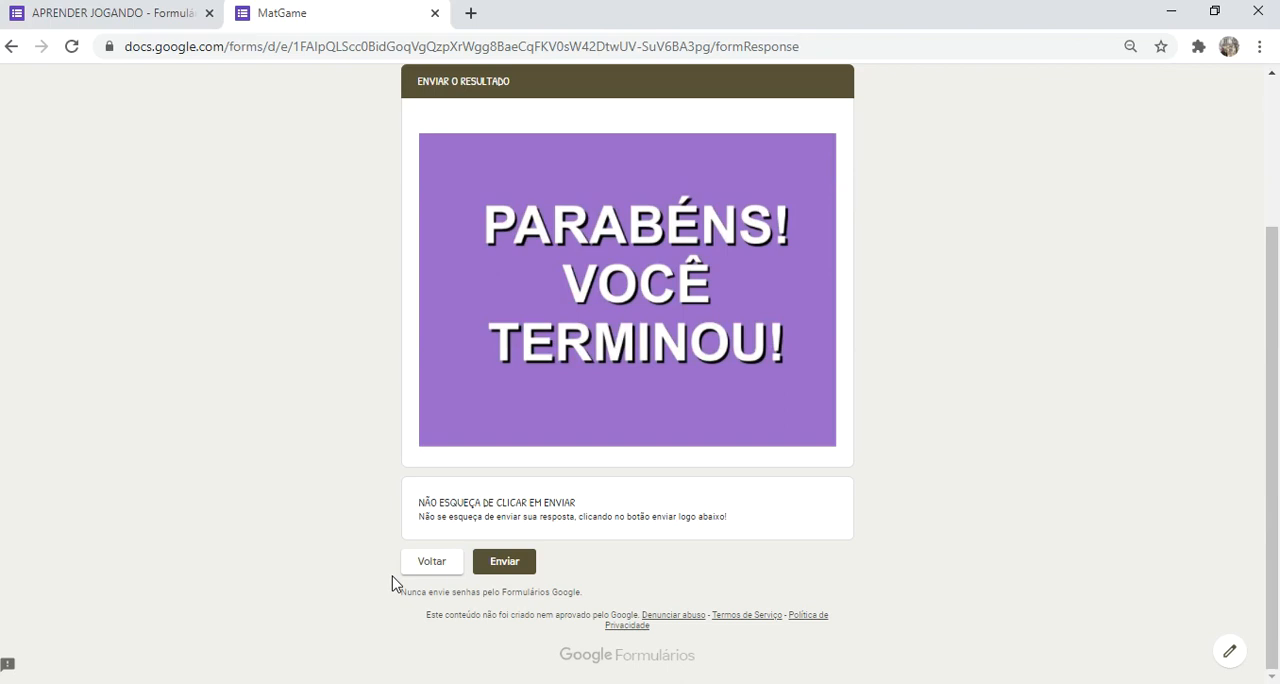
left_click(429, 563)
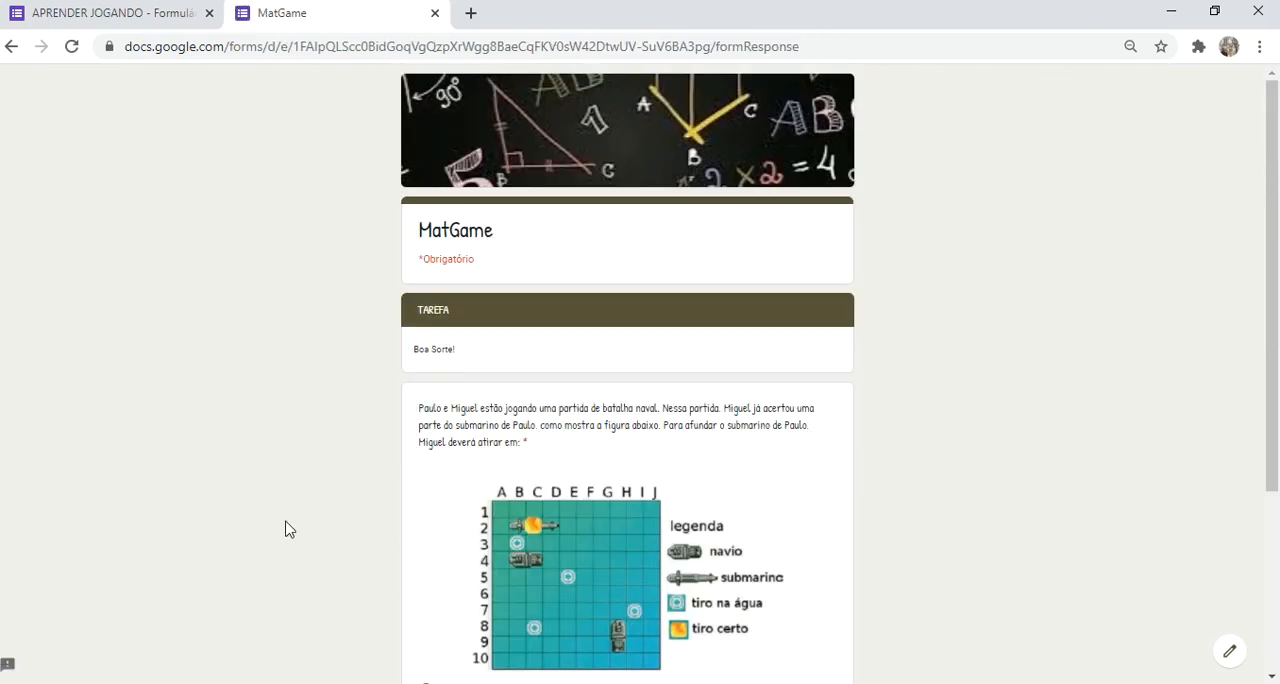
scroll(346, 545, "down", 3)
left_click(445, 425)
left_click(494, 575)
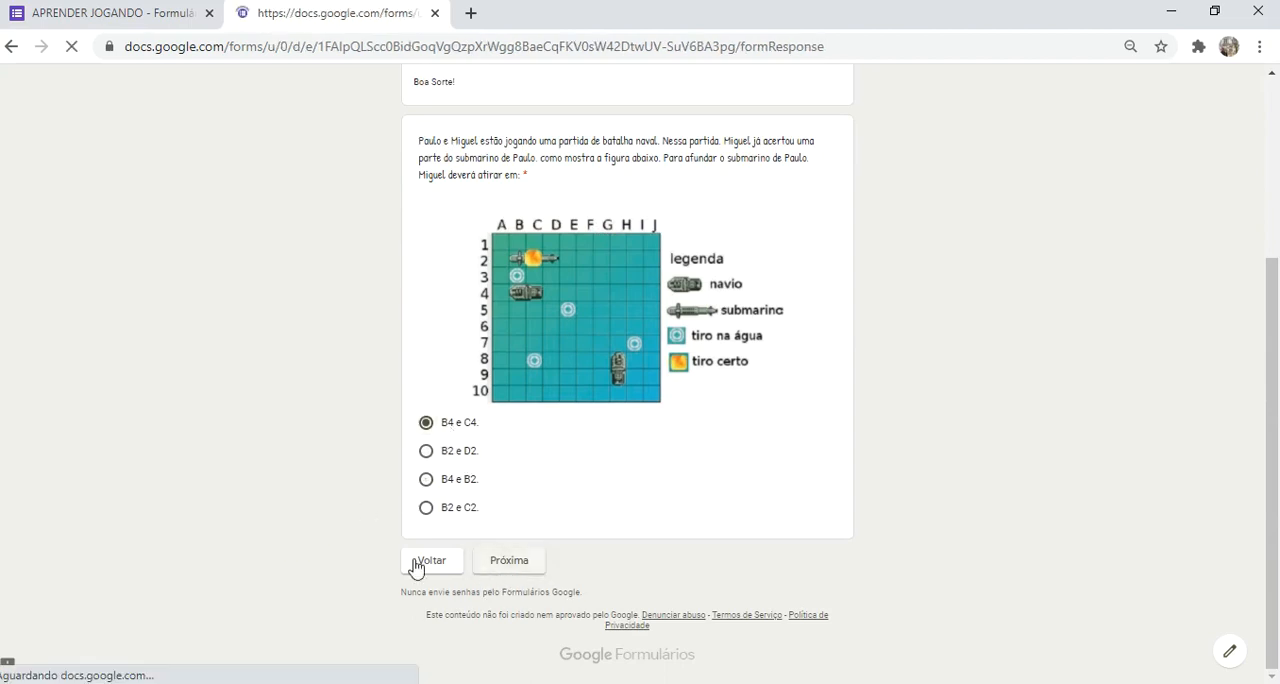
Step: Go back to the naval battle question, change the answer to "B2 e D2" and advance
scroll(723, 403, "down", 2)
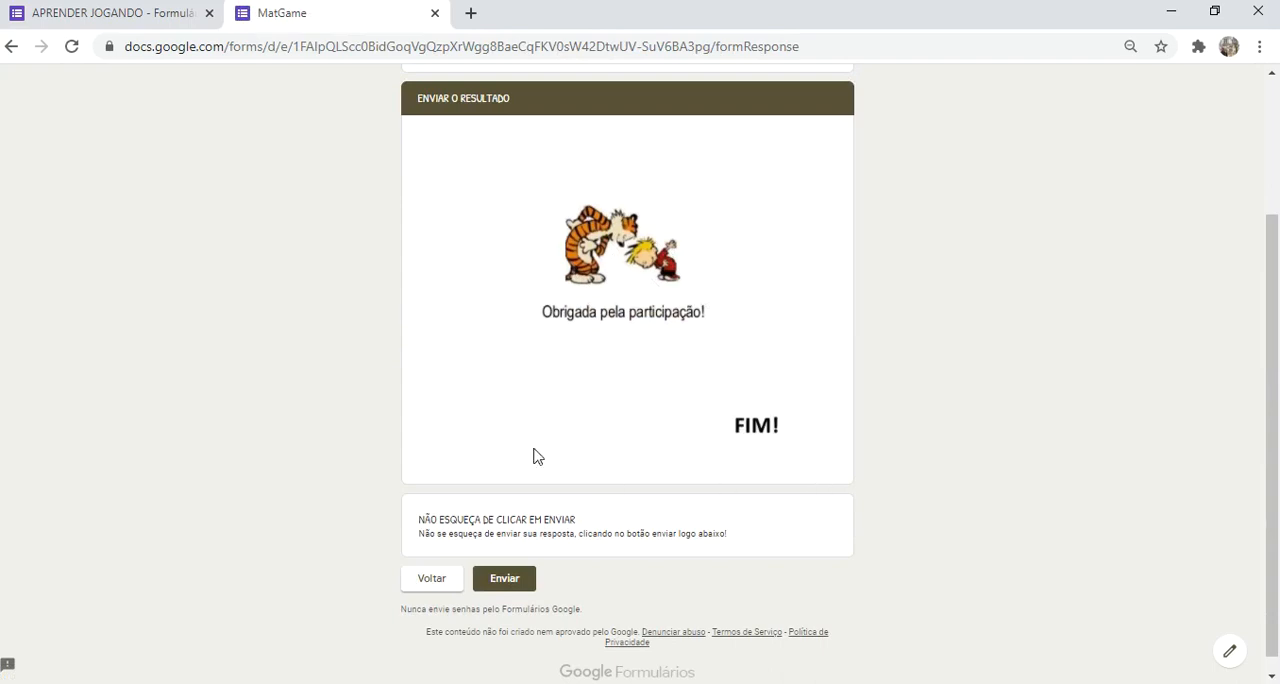
left_click(435, 586)
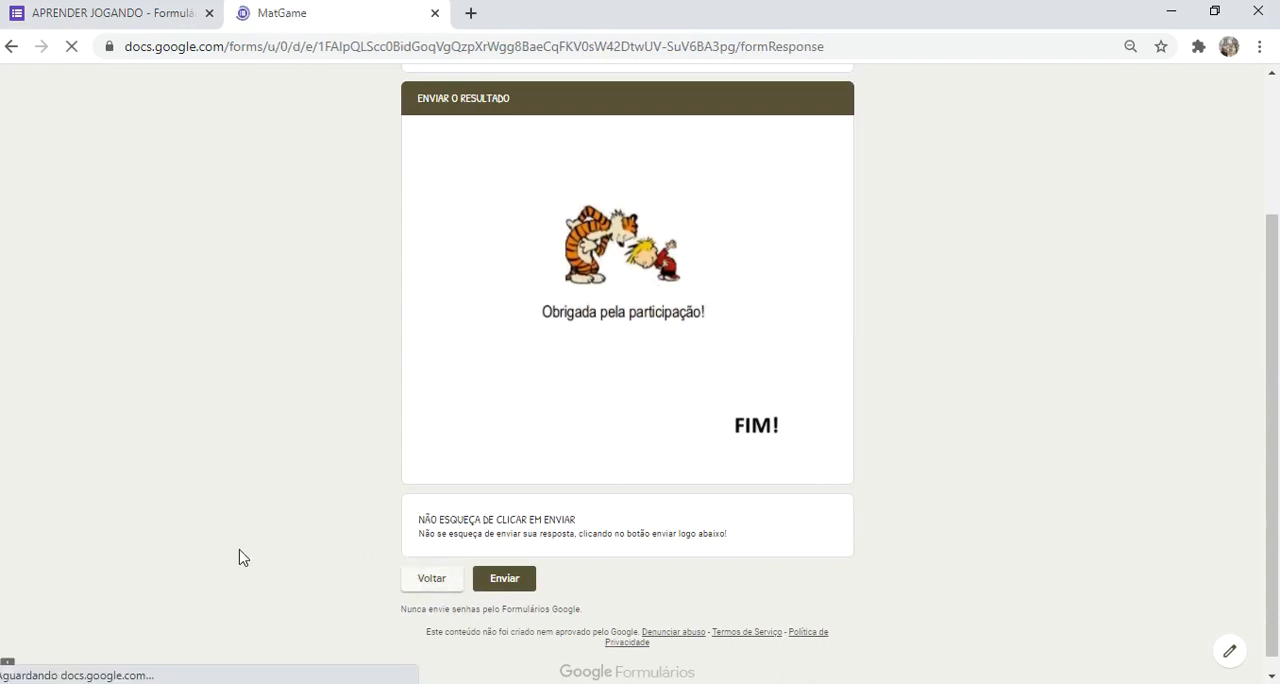
scroll(272, 502, "down", 3)
left_click(470, 452)
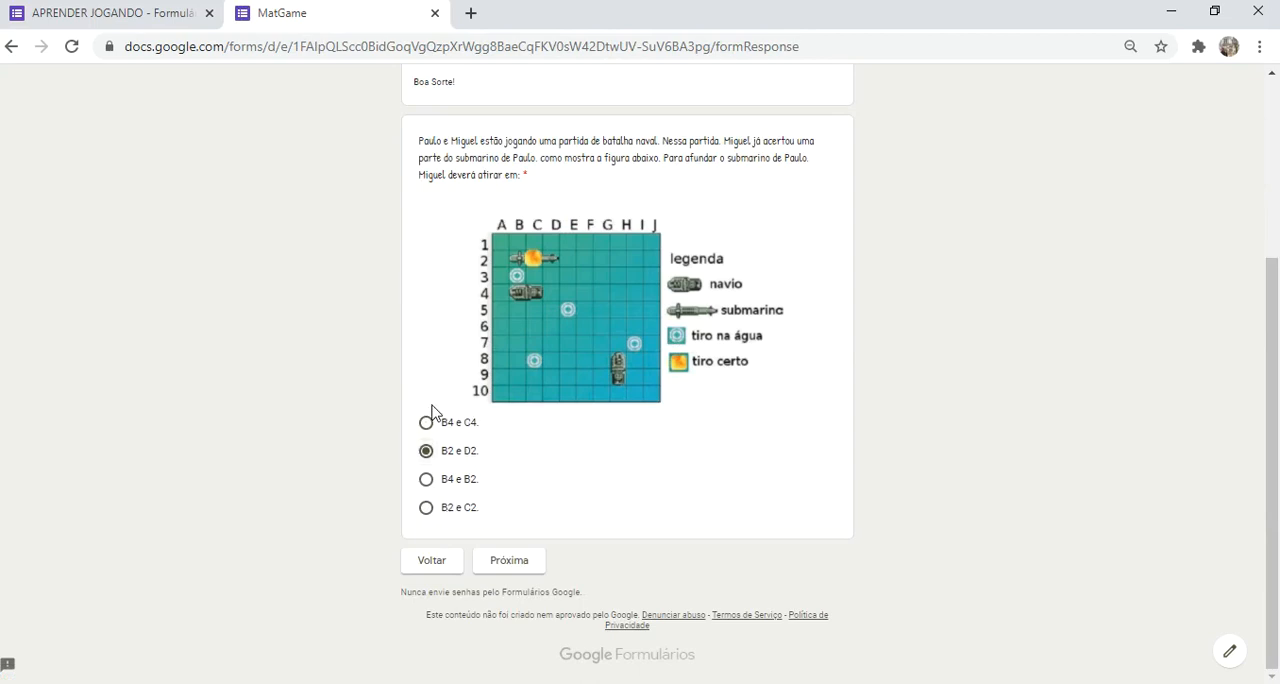
left_click(519, 570)
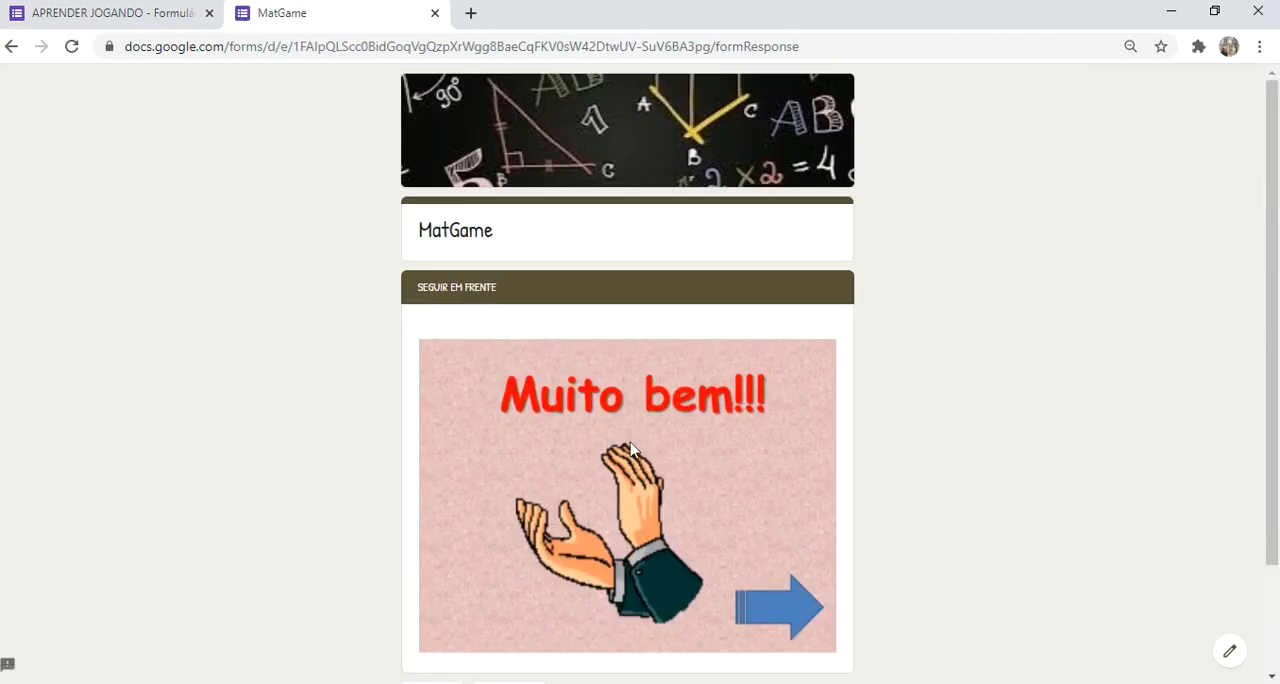
Step: Continue past the congratulation page, answer the potato weight question with 800 and advance
scroll(573, 450, "down", 2)
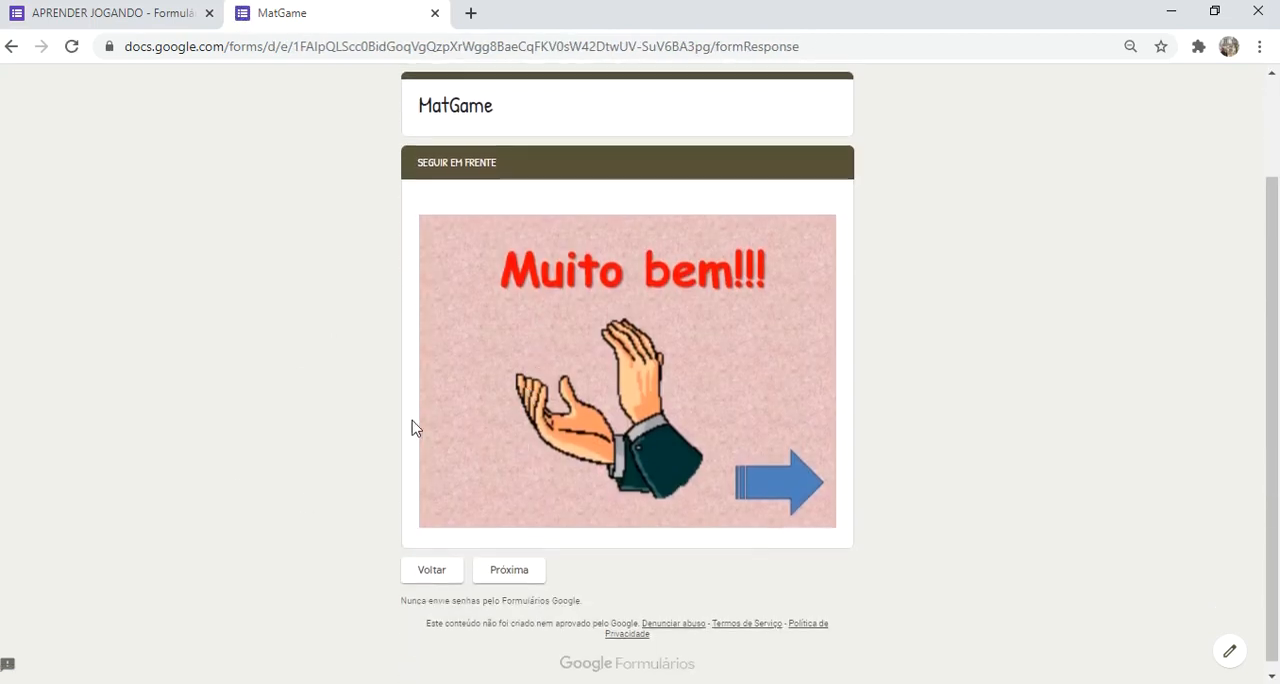
left_click(508, 564)
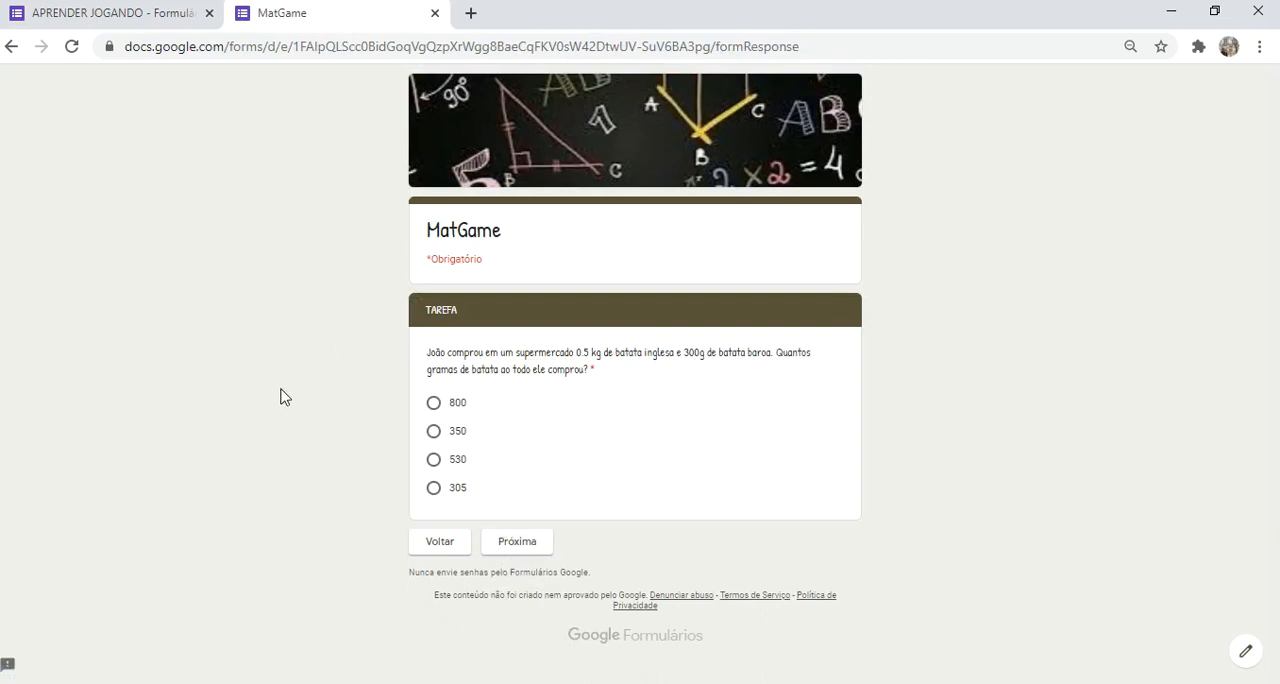
left_click(434, 403)
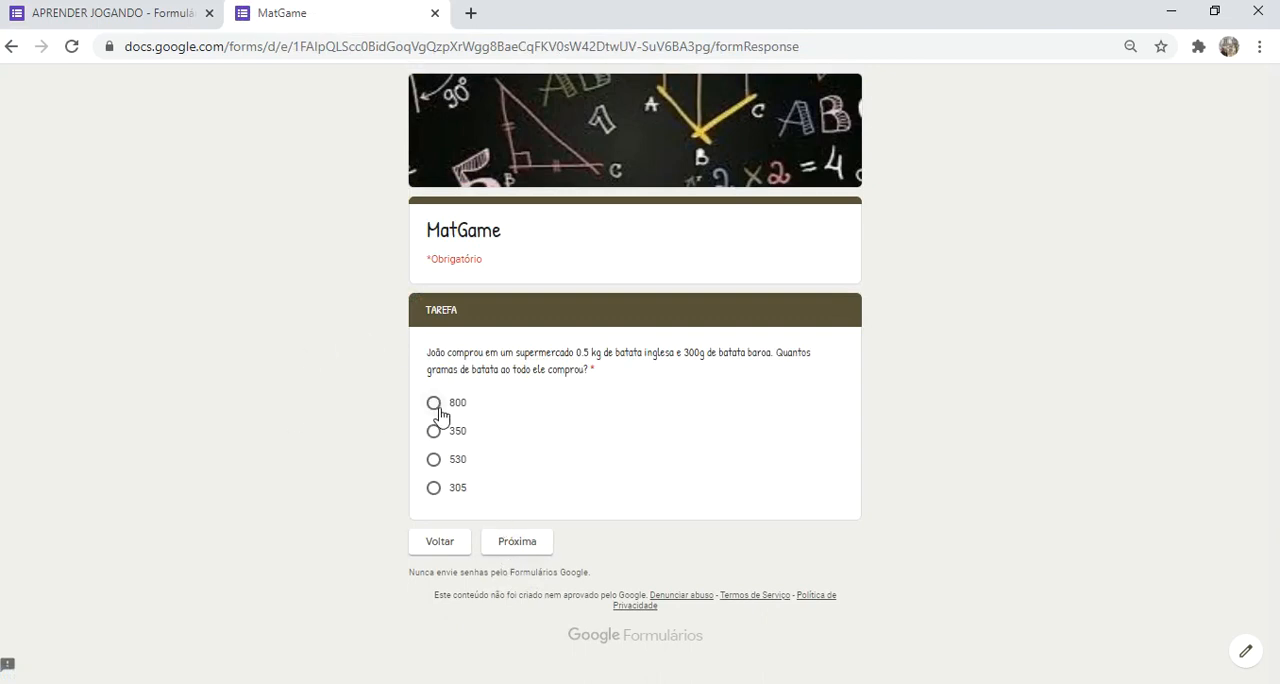
left_click(521, 549)
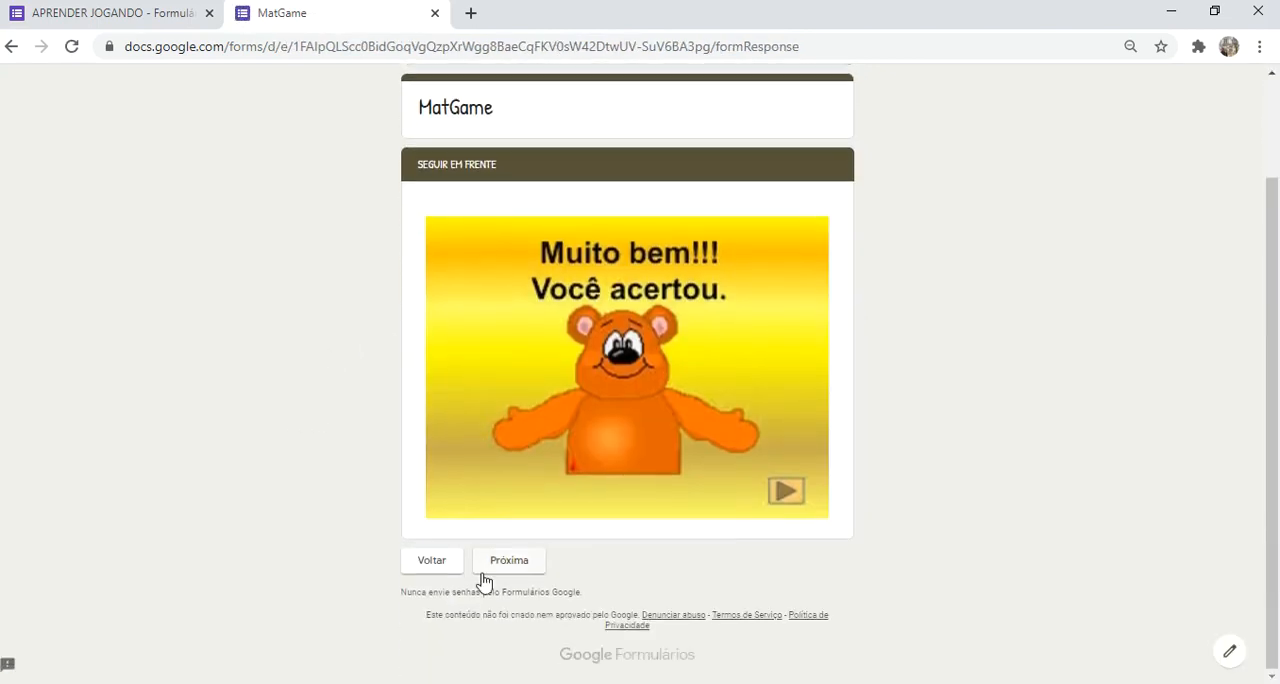
Step: Continue to the soft-drink question, answer "3 garrafas" and advance to its outcome page
left_click(503, 566)
left_click(466, 476)
left_click(517, 560)
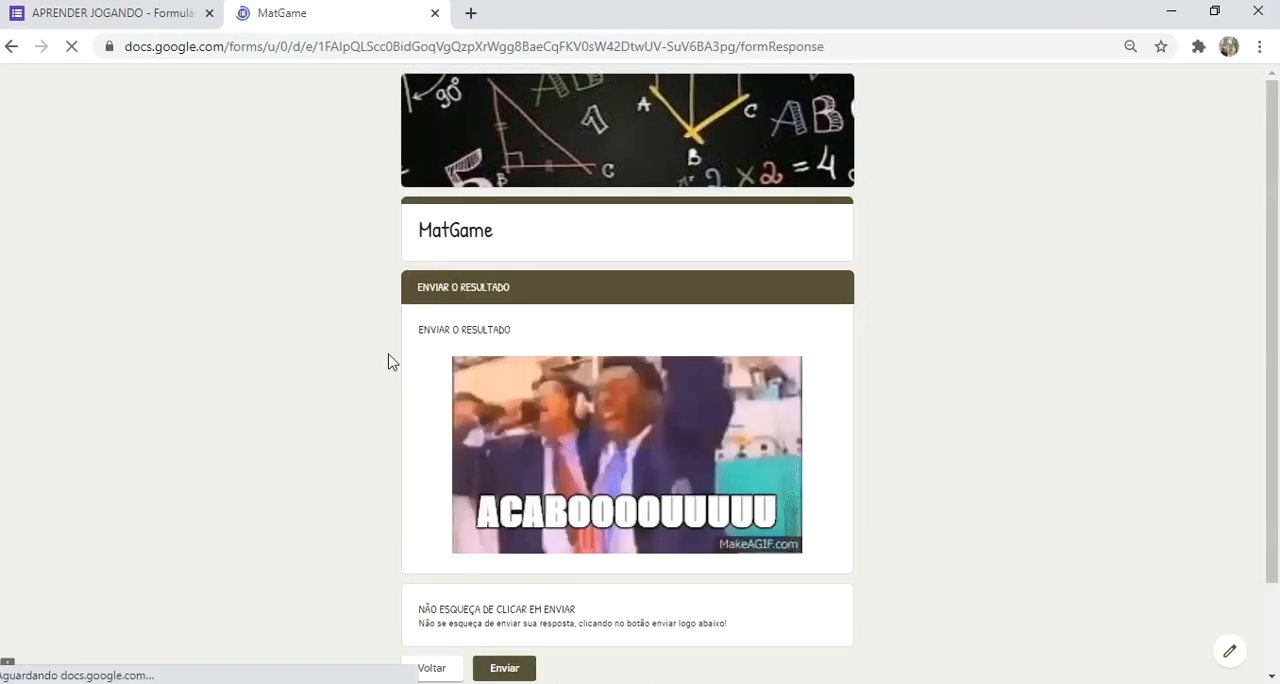
scroll(500, 461, "down", 2)
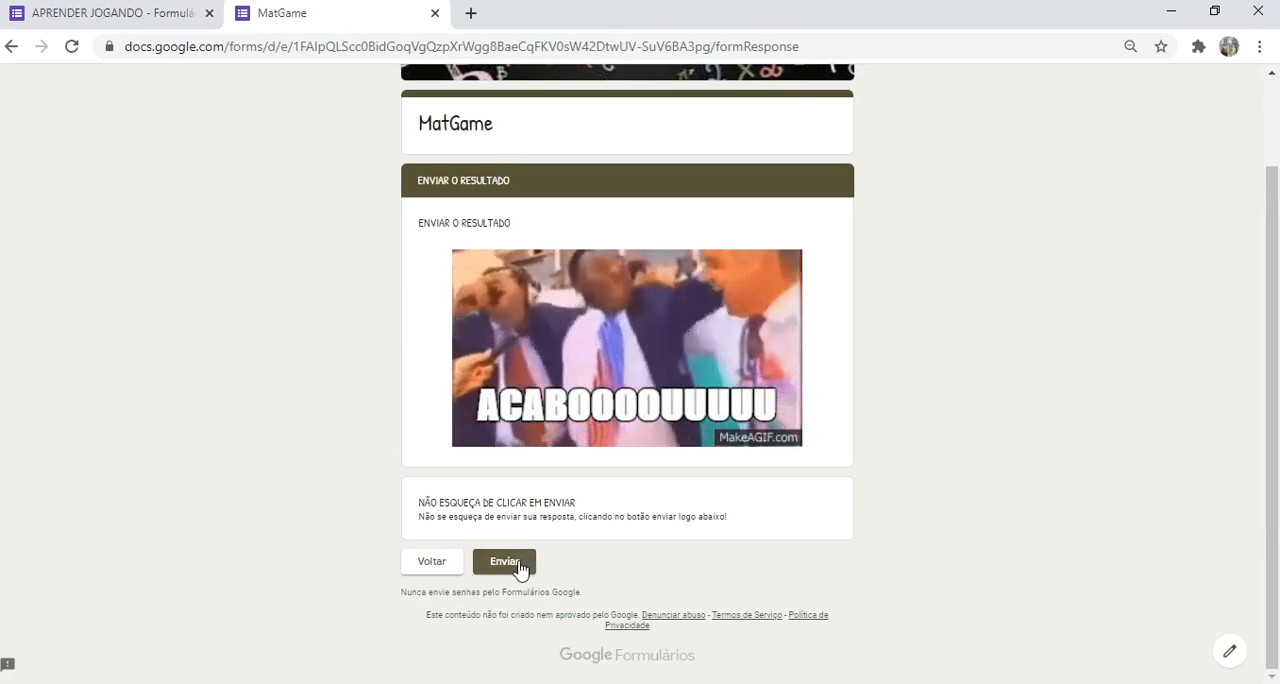
scroll(484, 428, "up", 2)
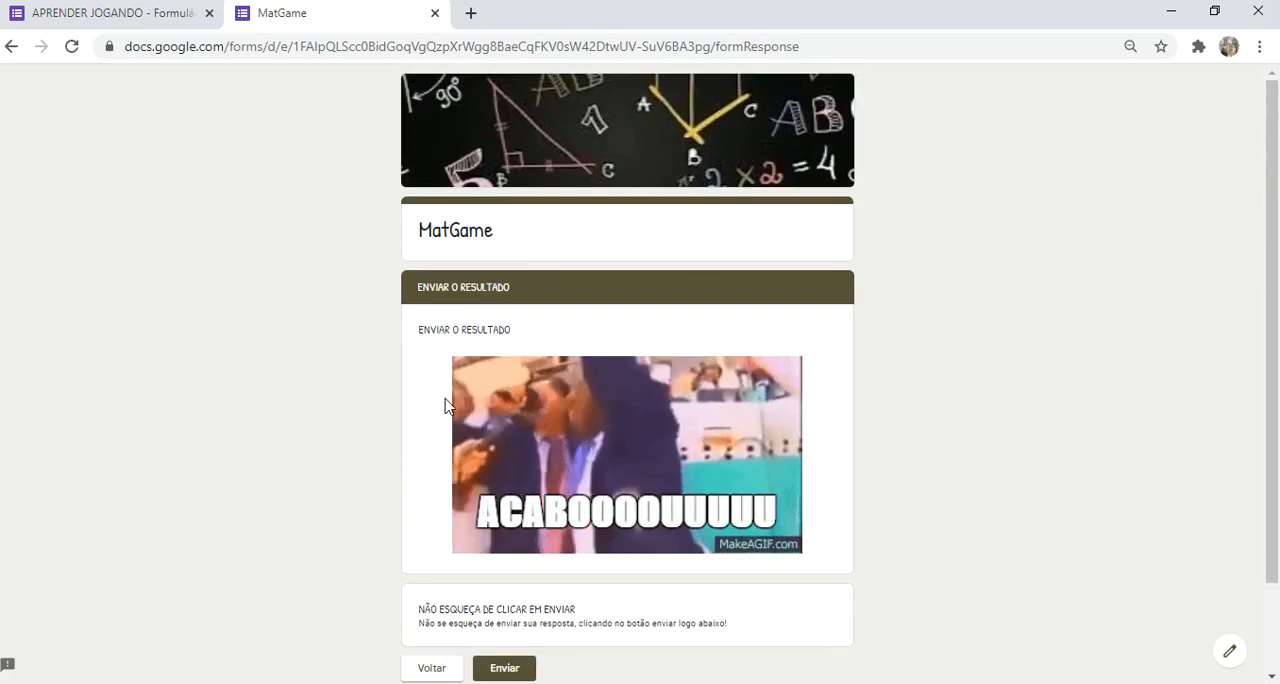
Step: Switch to the APRENDER JOGANDO form editor and examine the e-mail, full name and class fields in section 1
left_click(123, 15)
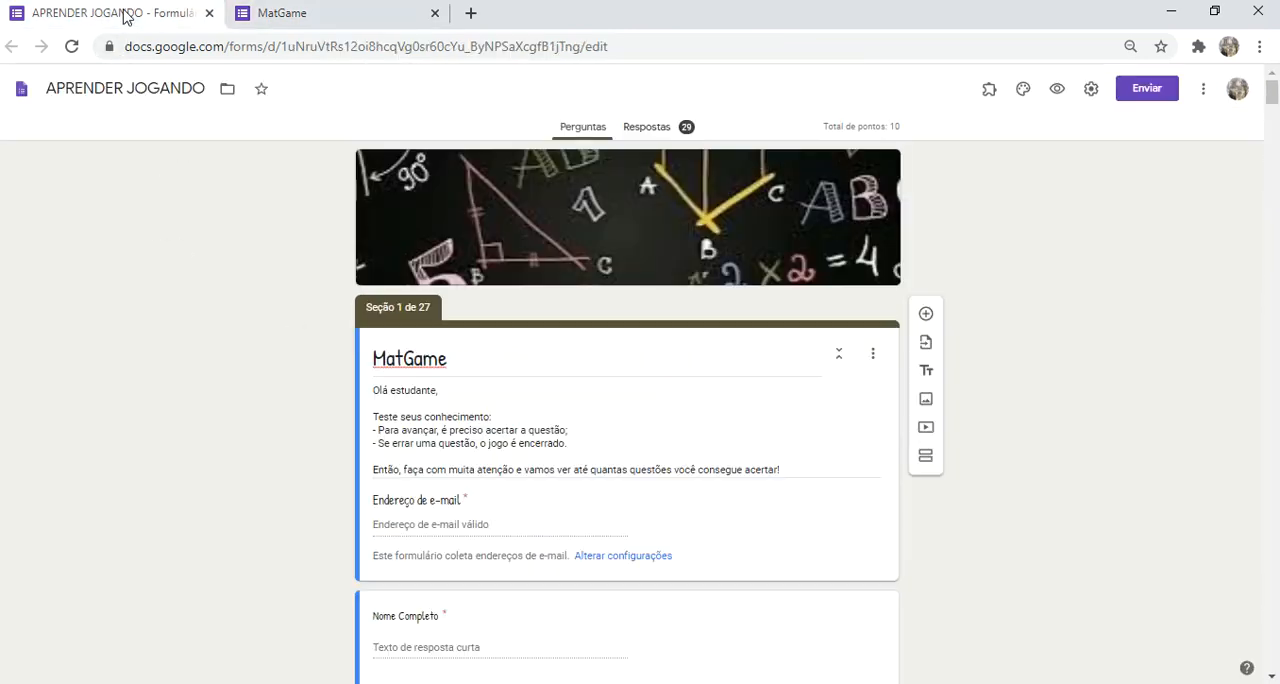
scroll(284, 381, "down", 1)
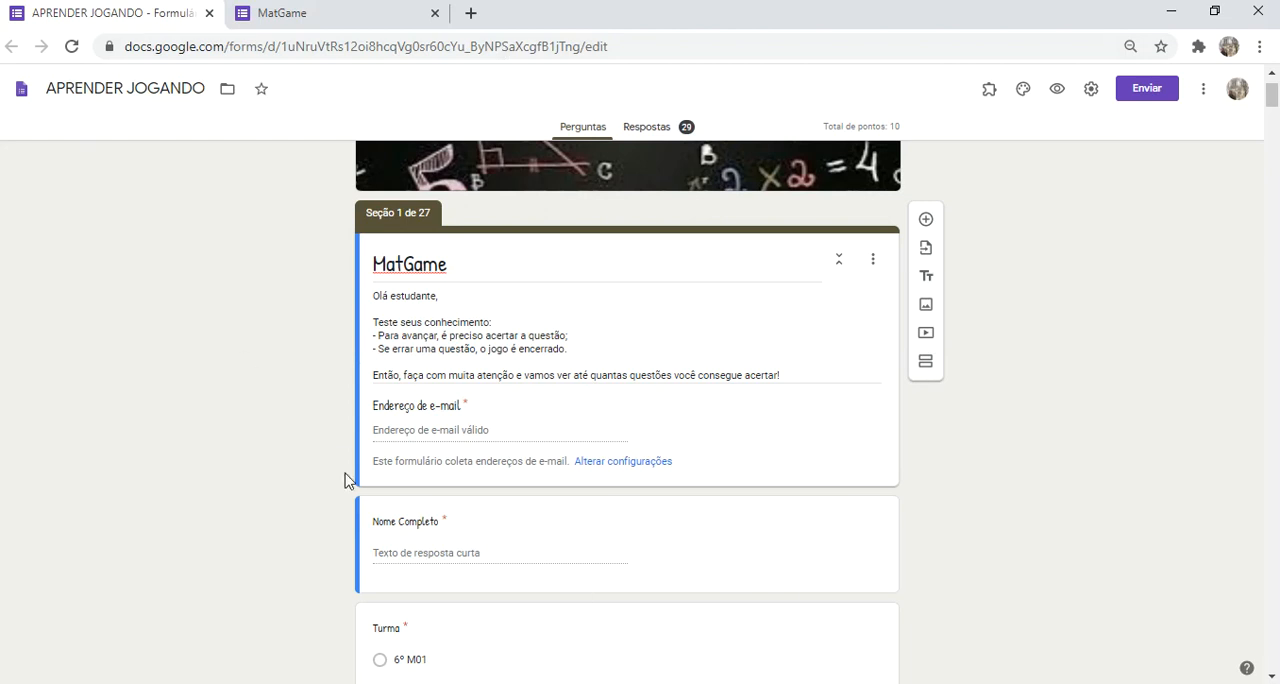
scroll(282, 364, "down", 2)
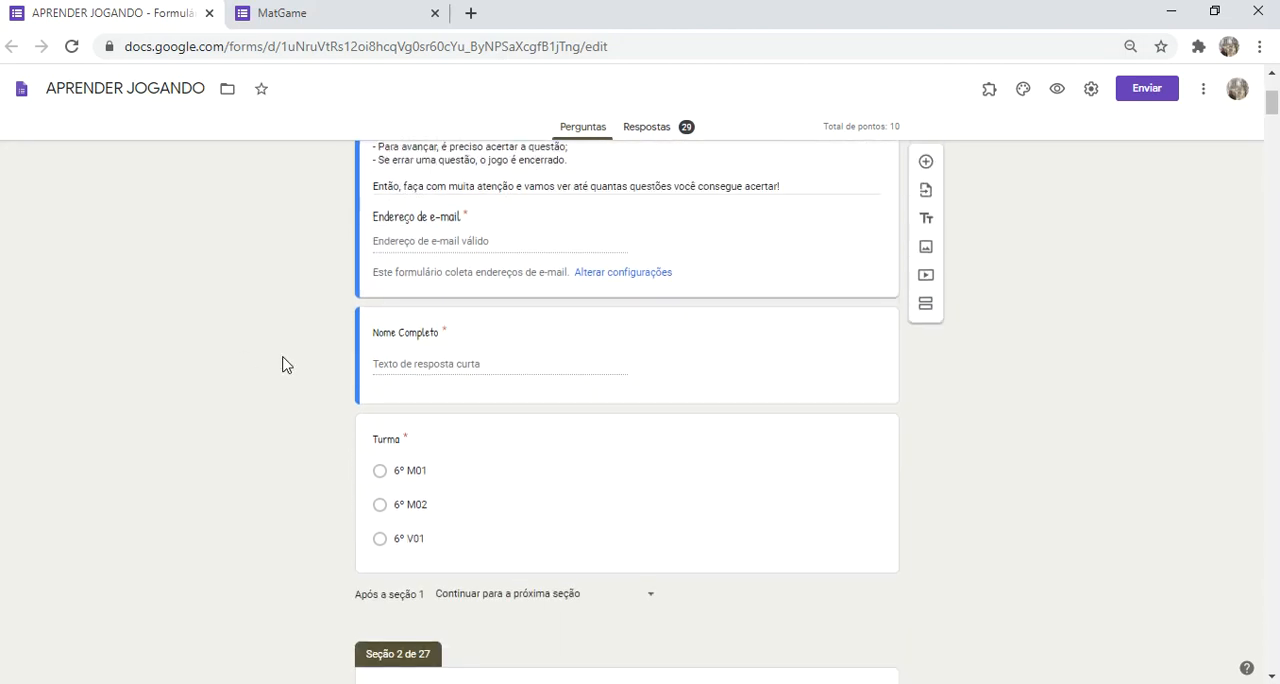
scroll(282, 364, "down", 1)
scroll(282, 364, "up", 2)
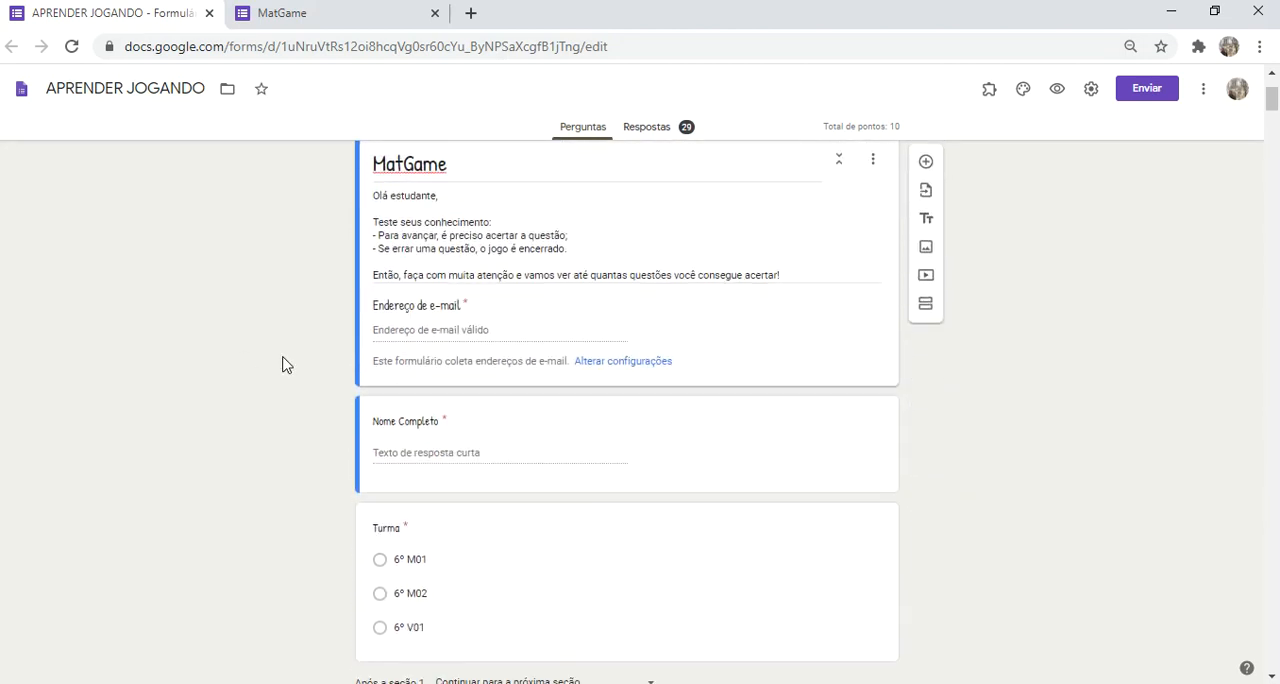
scroll(282, 364, "down", 1)
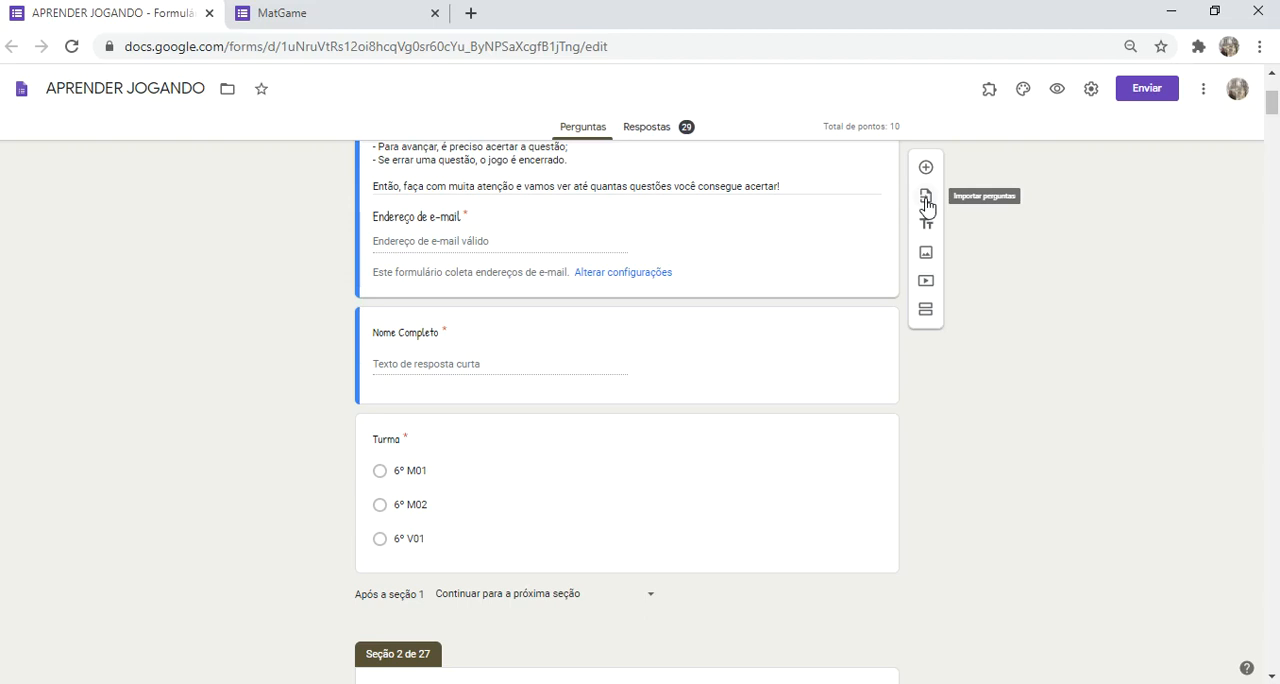
Step: Open the question import and select the form "Aula 10 - Matemática - 2ª Série (15 a 19/06) - Gráficos e Tabelas" as source
left_click(926, 203)
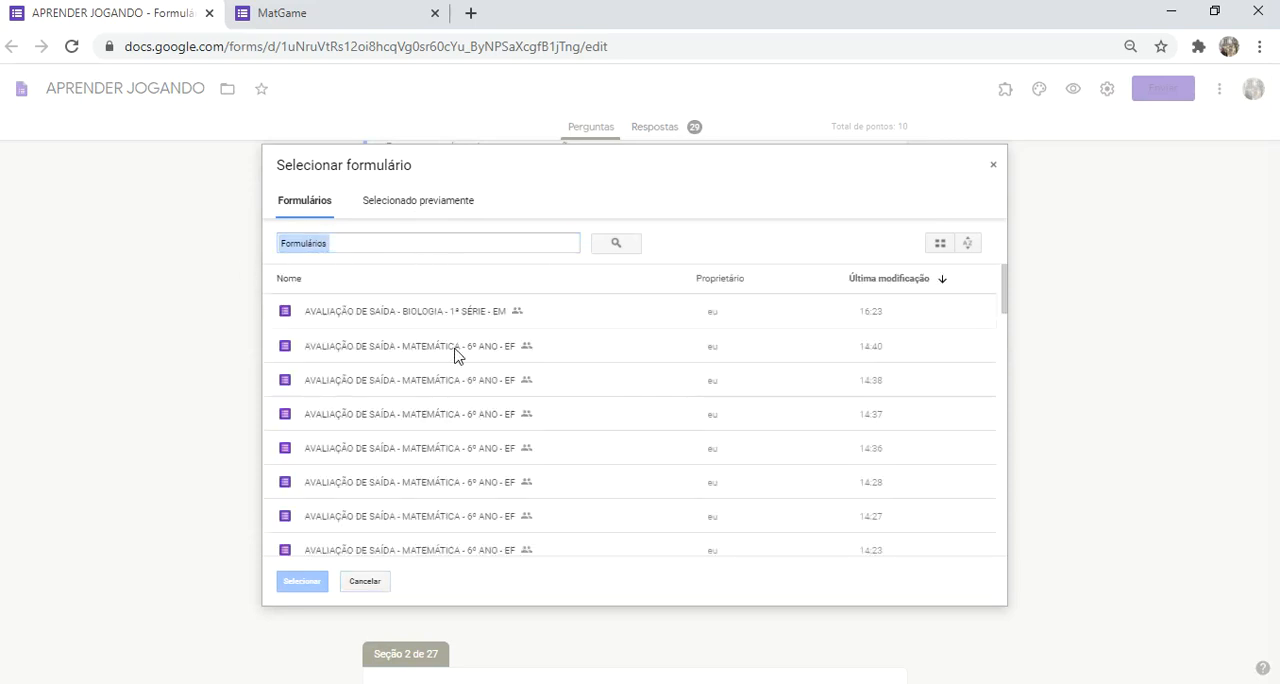
scroll(421, 432, "down", 3)
scroll(421, 432, "down", 10)
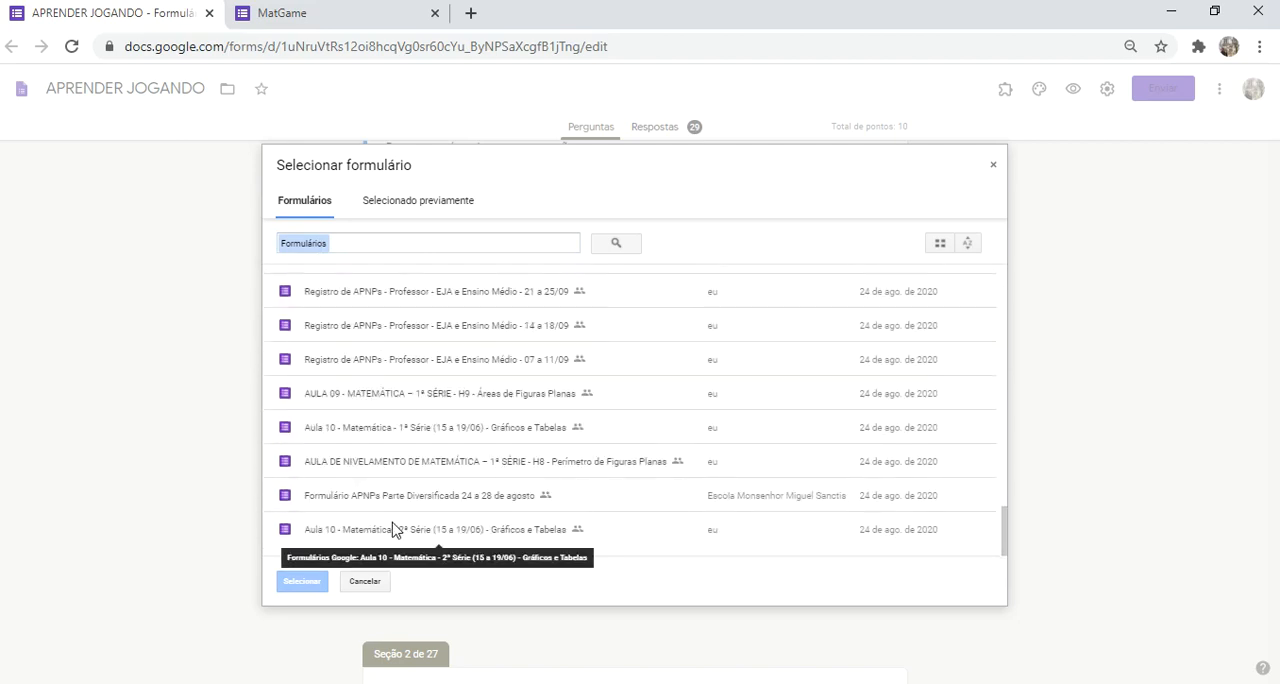
left_click(388, 529)
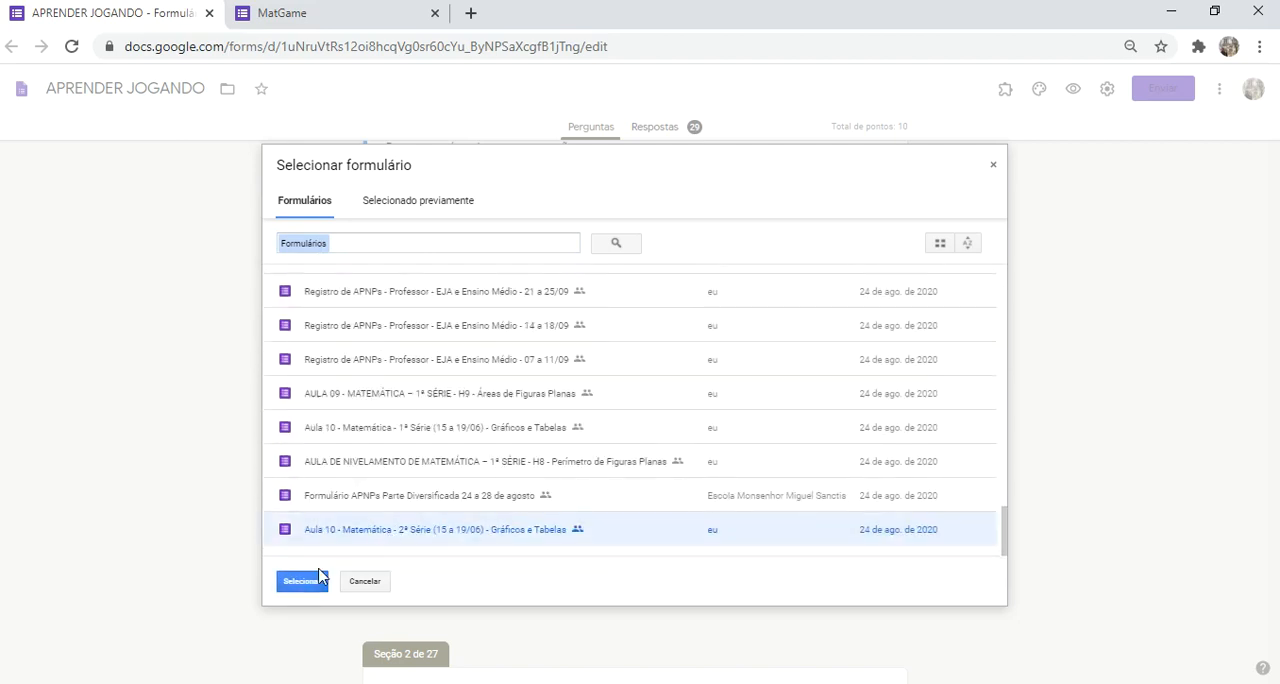
left_click(312, 581)
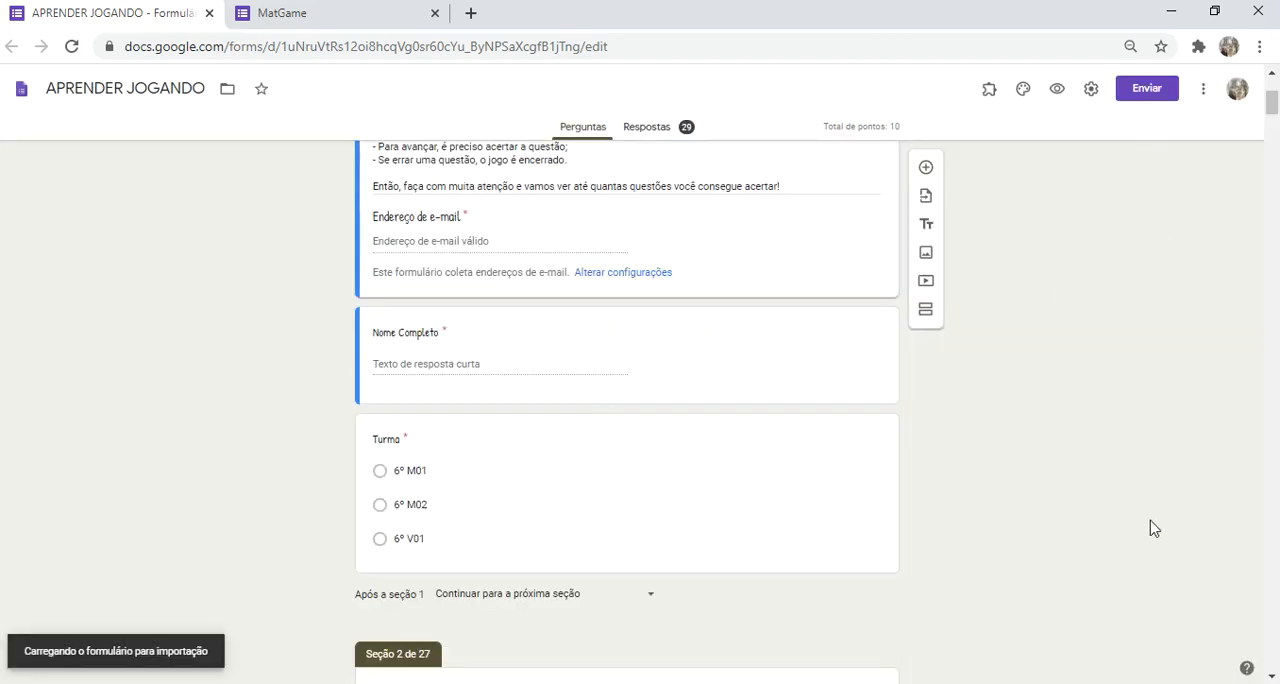
Step: Mark the "Comparação com gráficos de barras" question for import, then close the question import without importing
scroll(1130, 445, "down", 15)
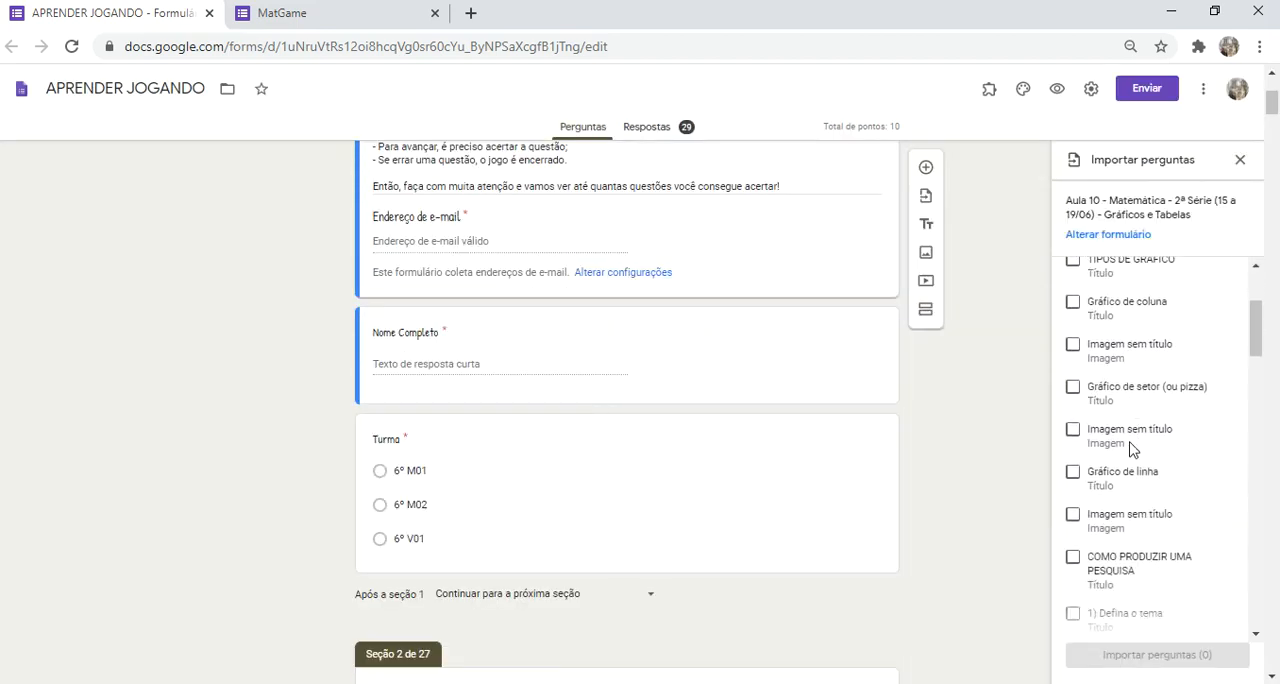
scroll(1130, 450, "down", 12)
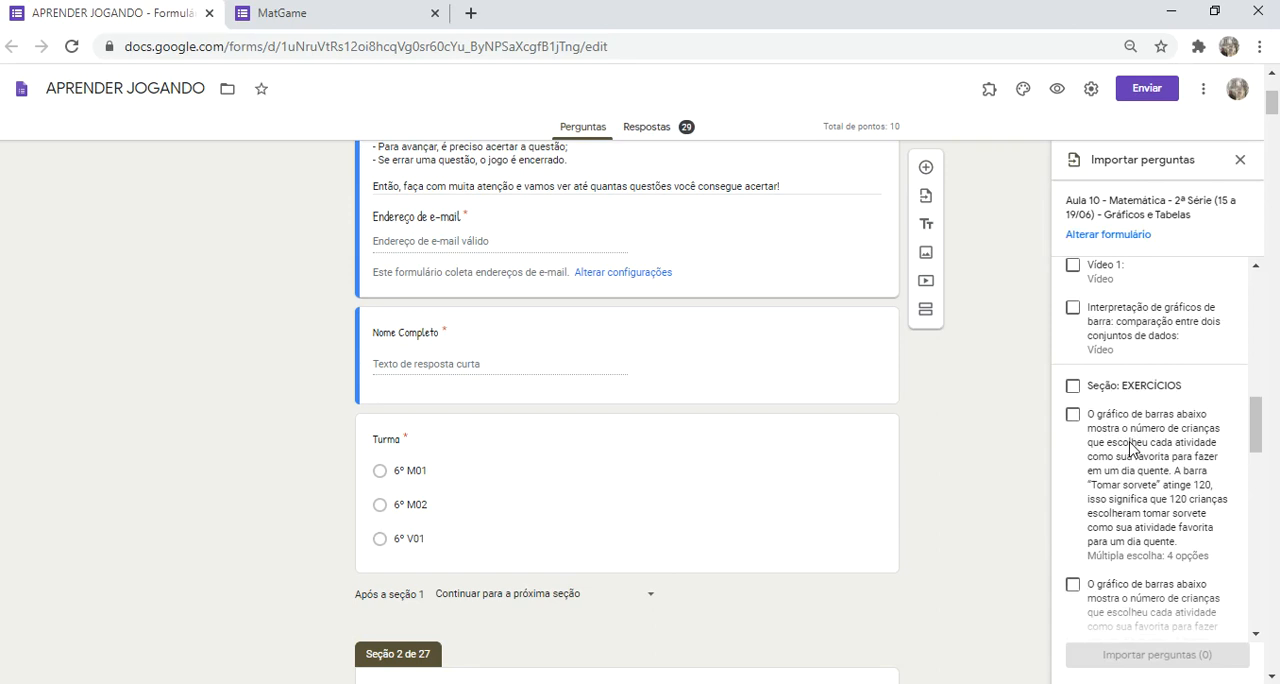
scroll(1130, 450, "down", 5)
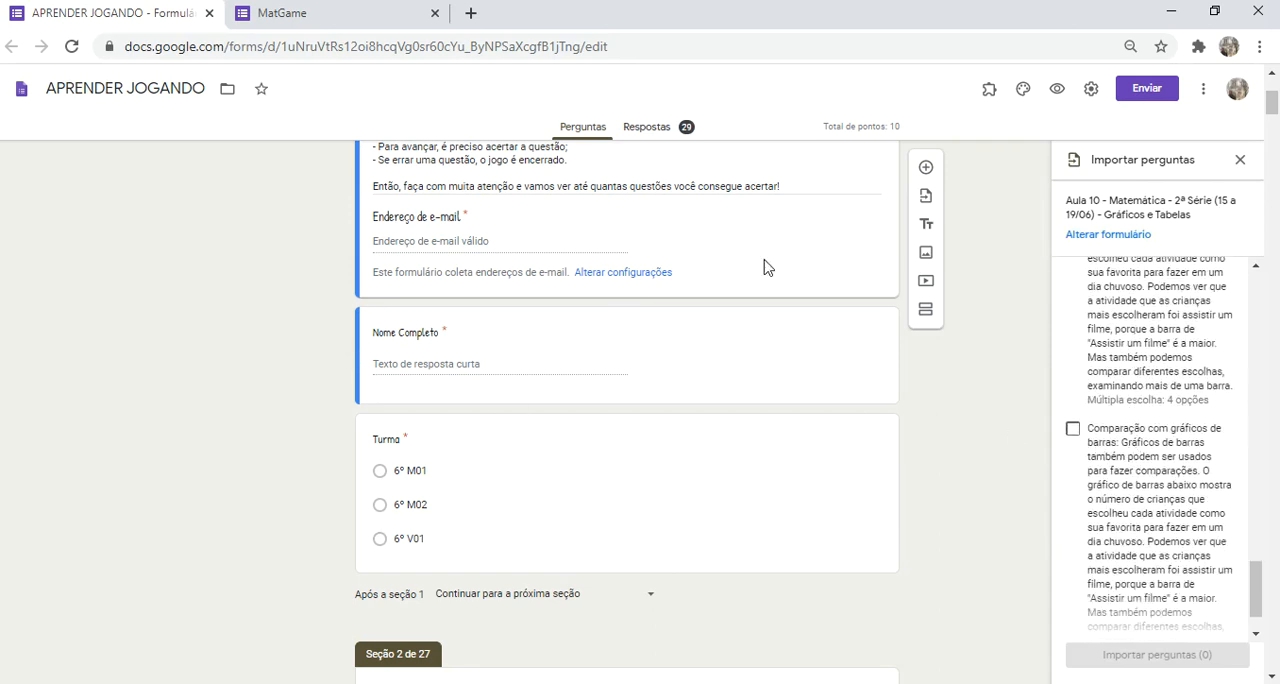
left_click(1074, 432)
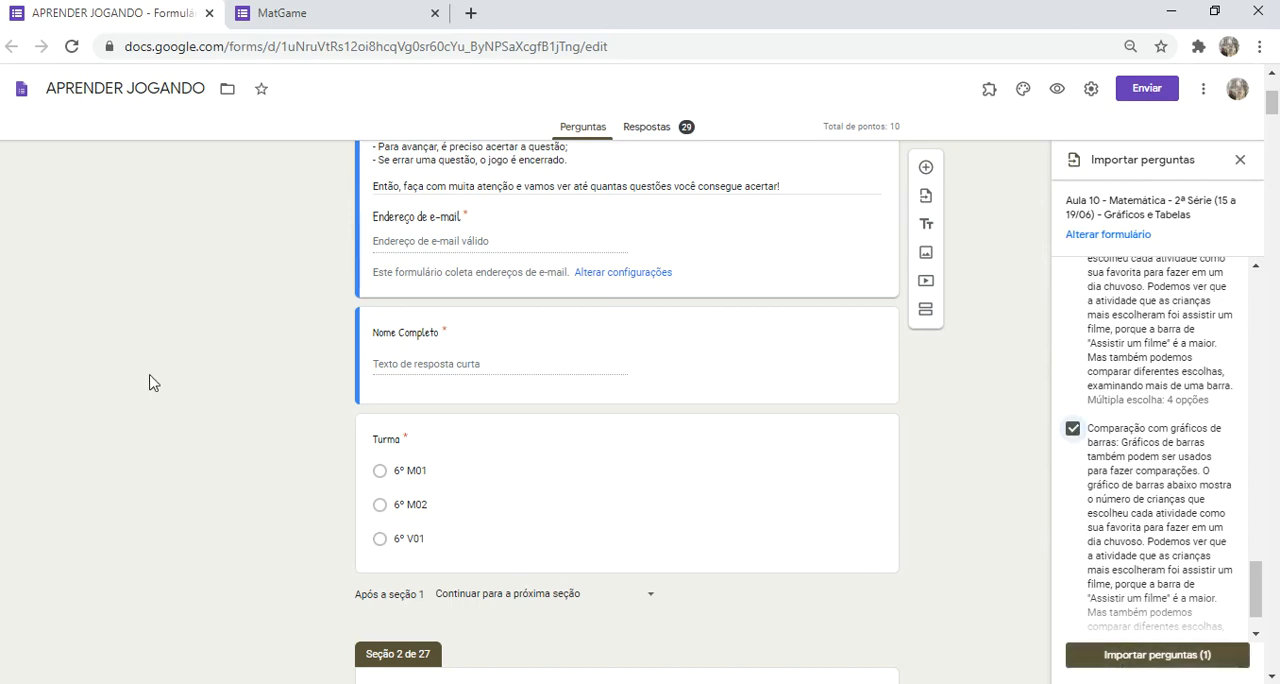
left_click(1239, 161)
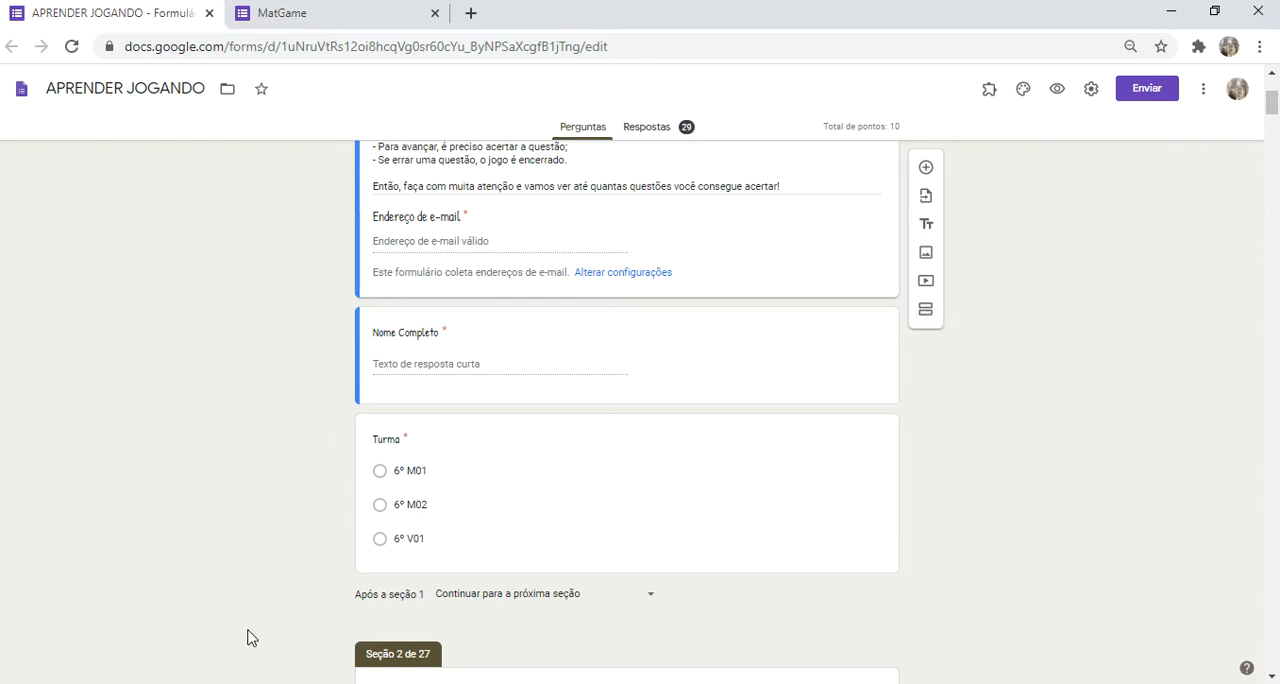
Step: Switch to the MatGame response form and go back from the end page to the soft-drink bottle question
scroll(265, 610, "down", 2)
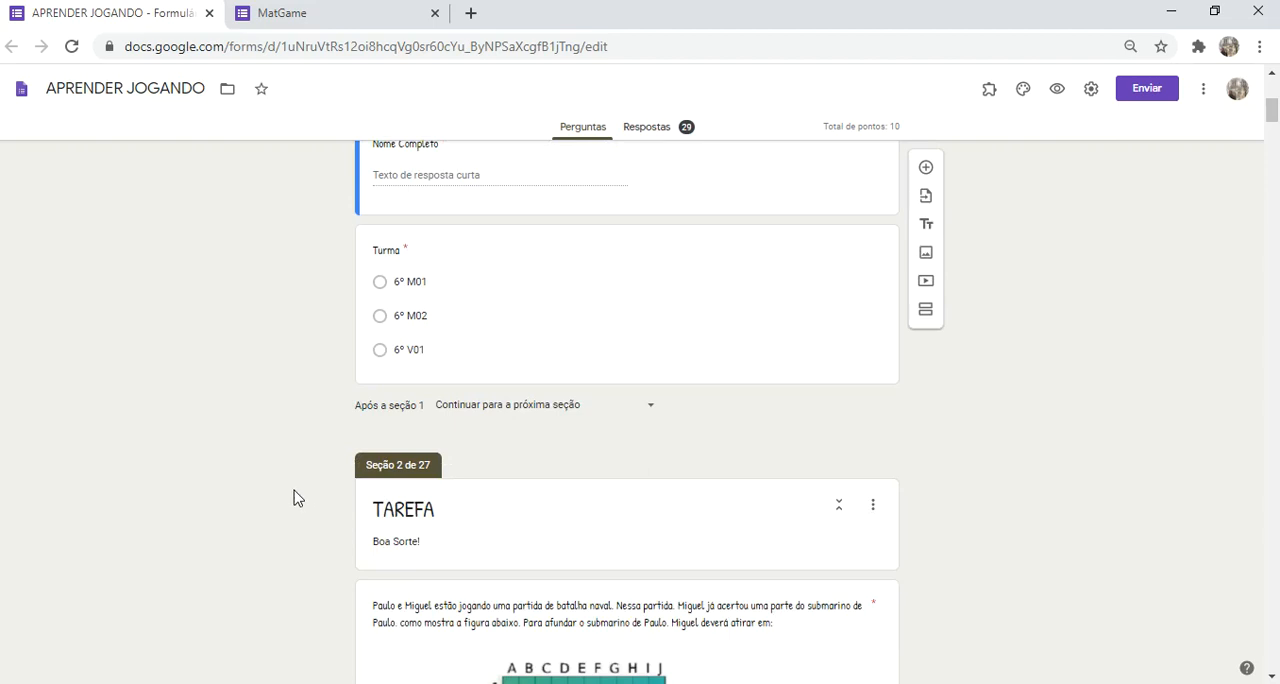
left_click(329, 13)
scroll(308, 663, "down", 1)
left_click(437, 566)
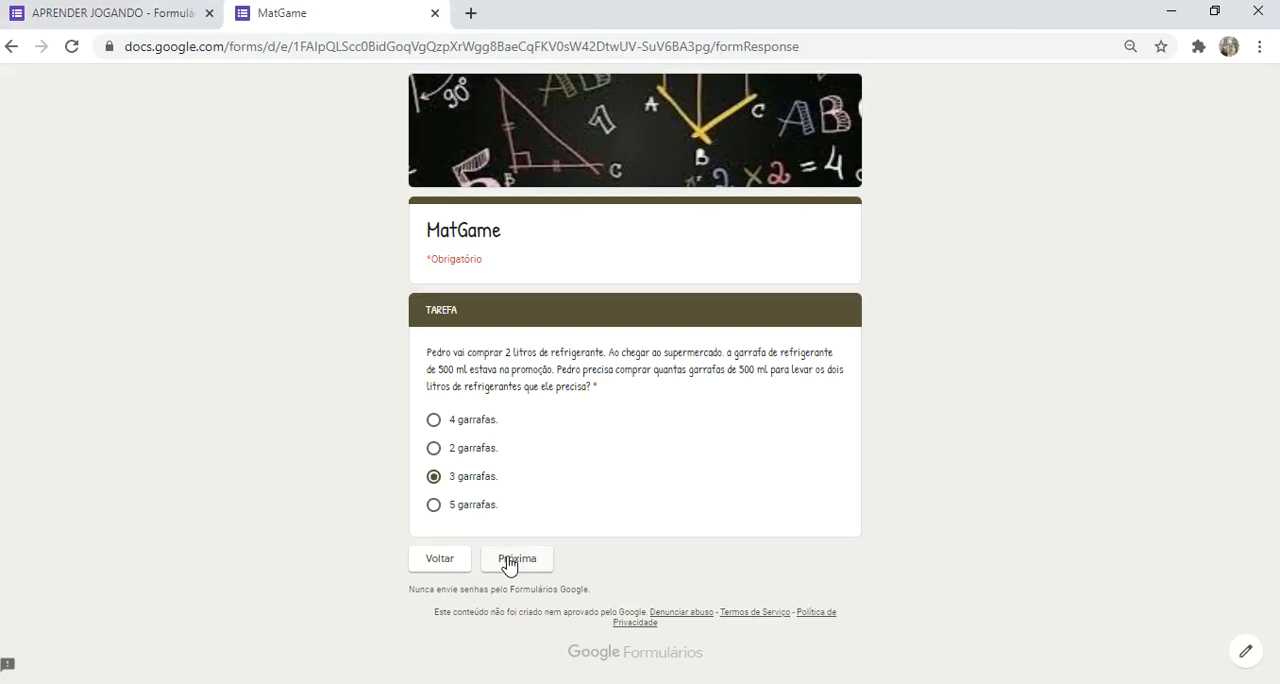
Step: Switch to the APRENDER JOGANDO editor, add a new section after section 1 and insert a blank multiple-choice question in it
left_click(155, 22)
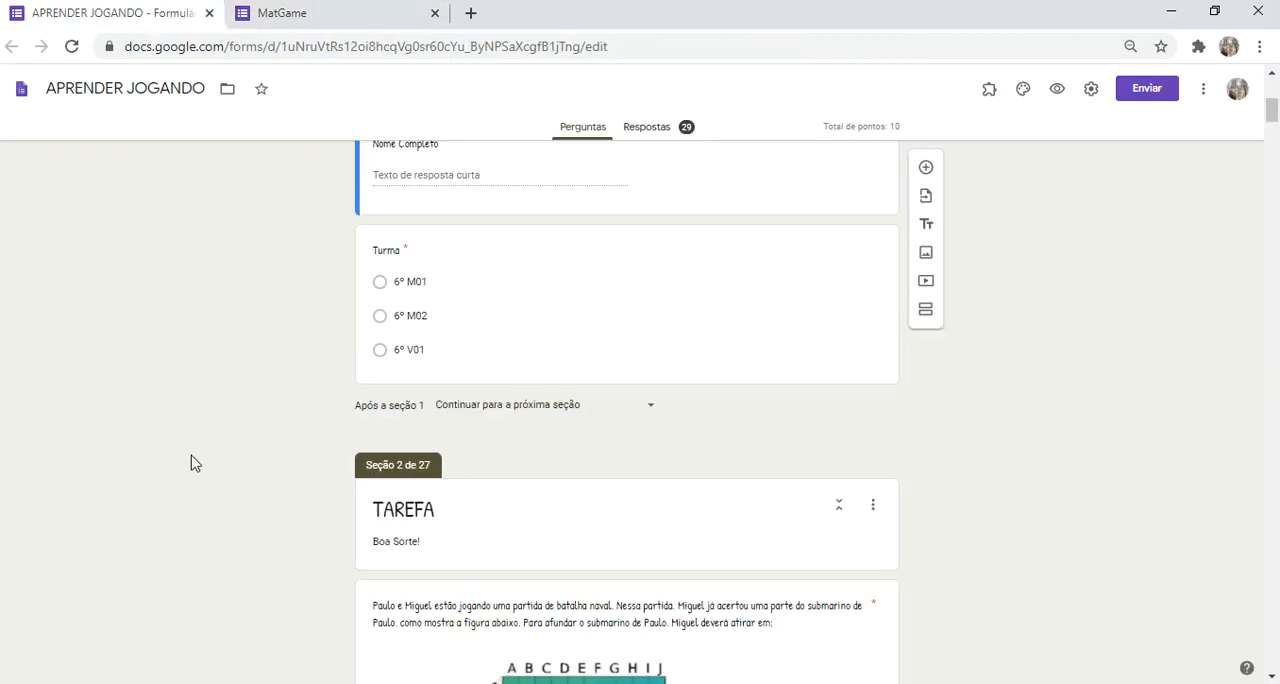
scroll(195, 463, "down", 4)
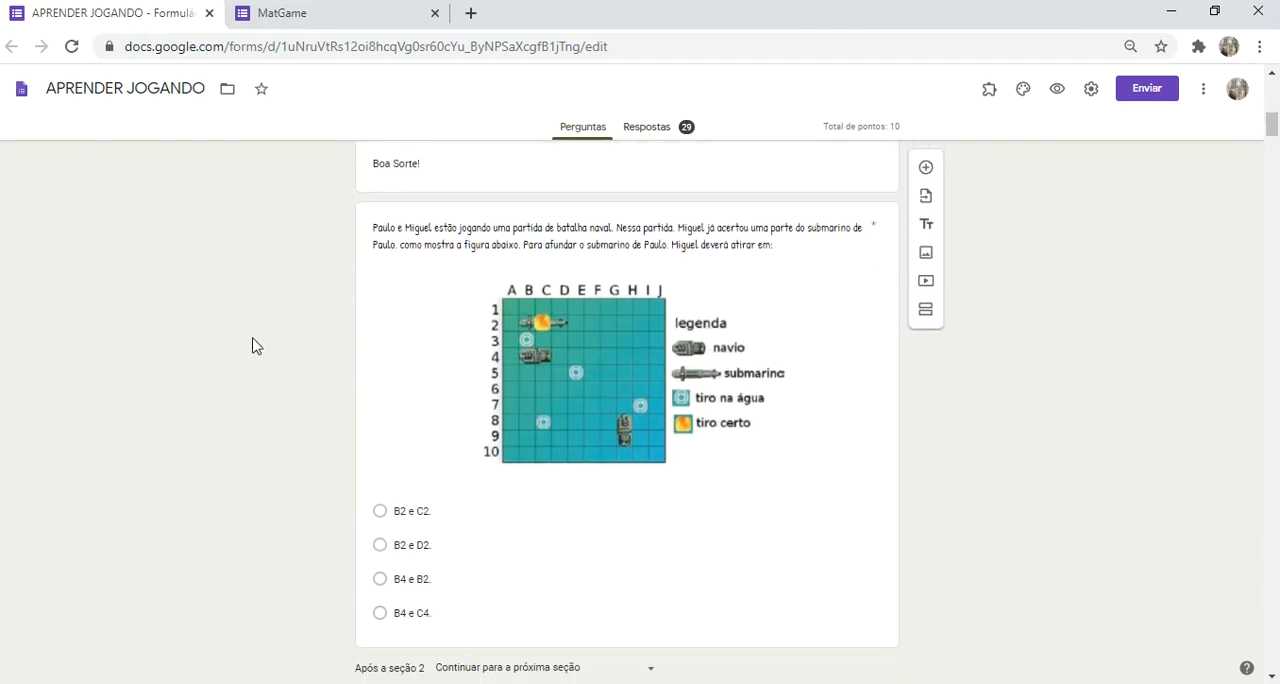
scroll(411, 300, "down", 2)
scroll(411, 300, "up", 1)
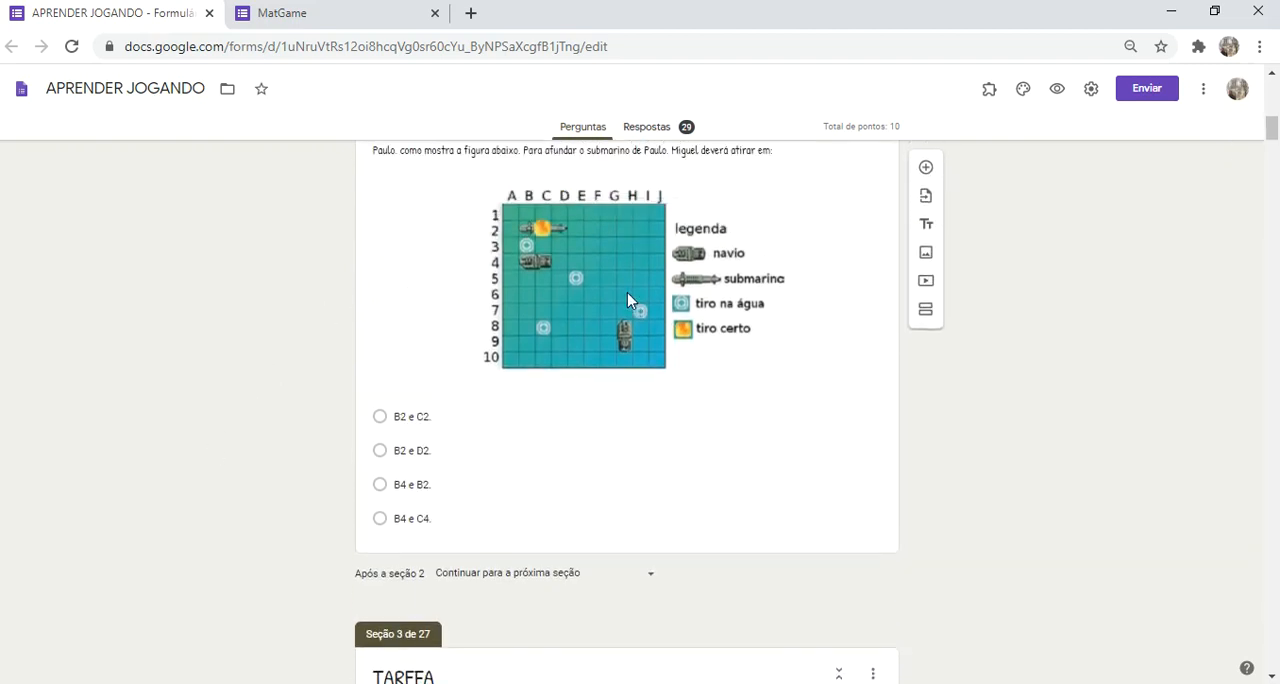
scroll(628, 300, "up", 4)
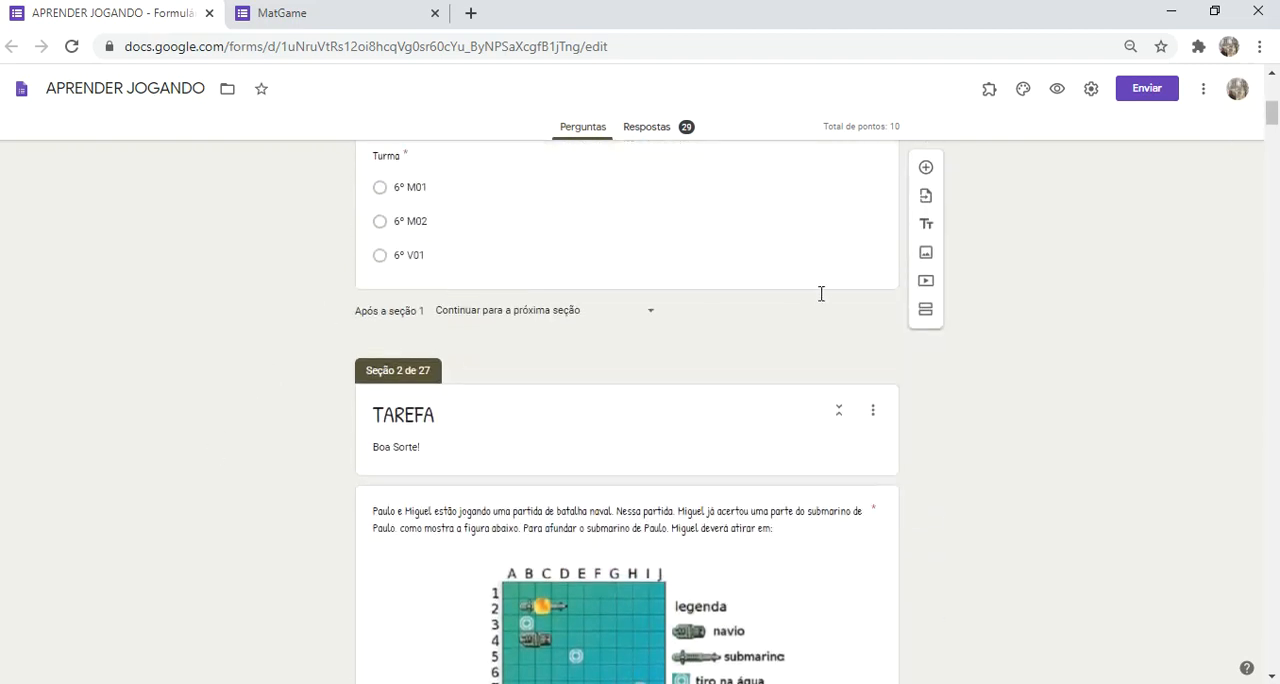
left_click(820, 289)
left_click(924, 316)
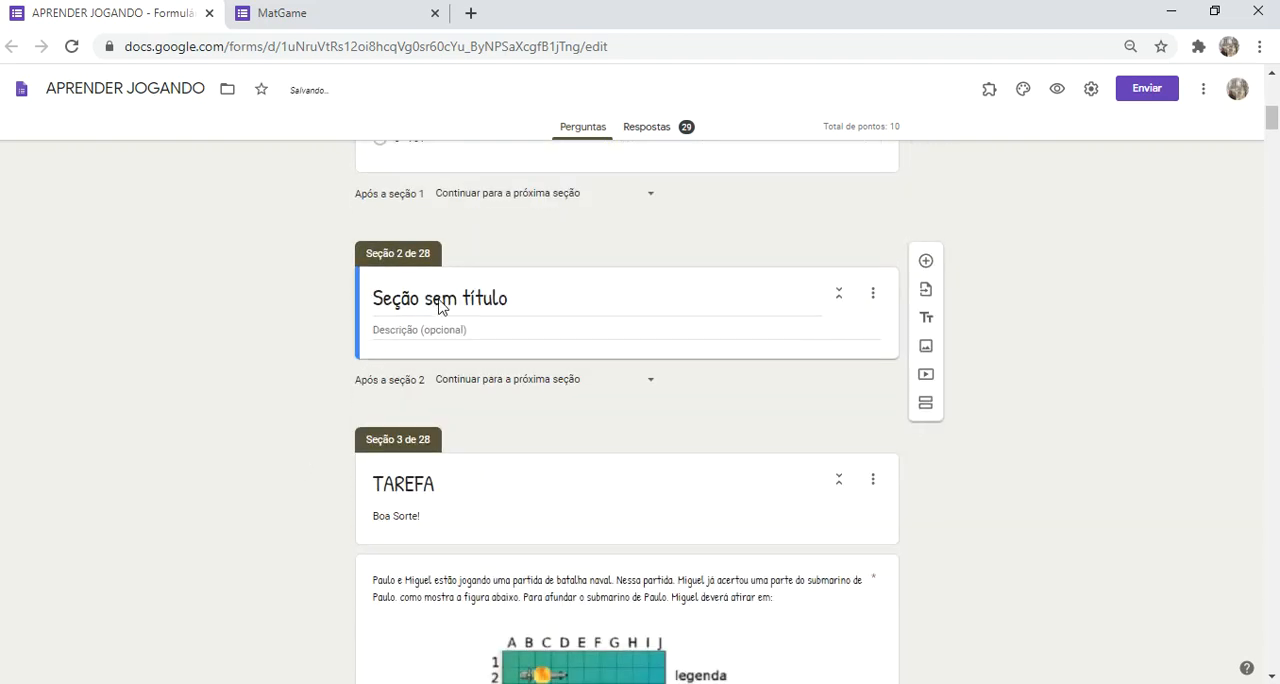
left_click(445, 292)
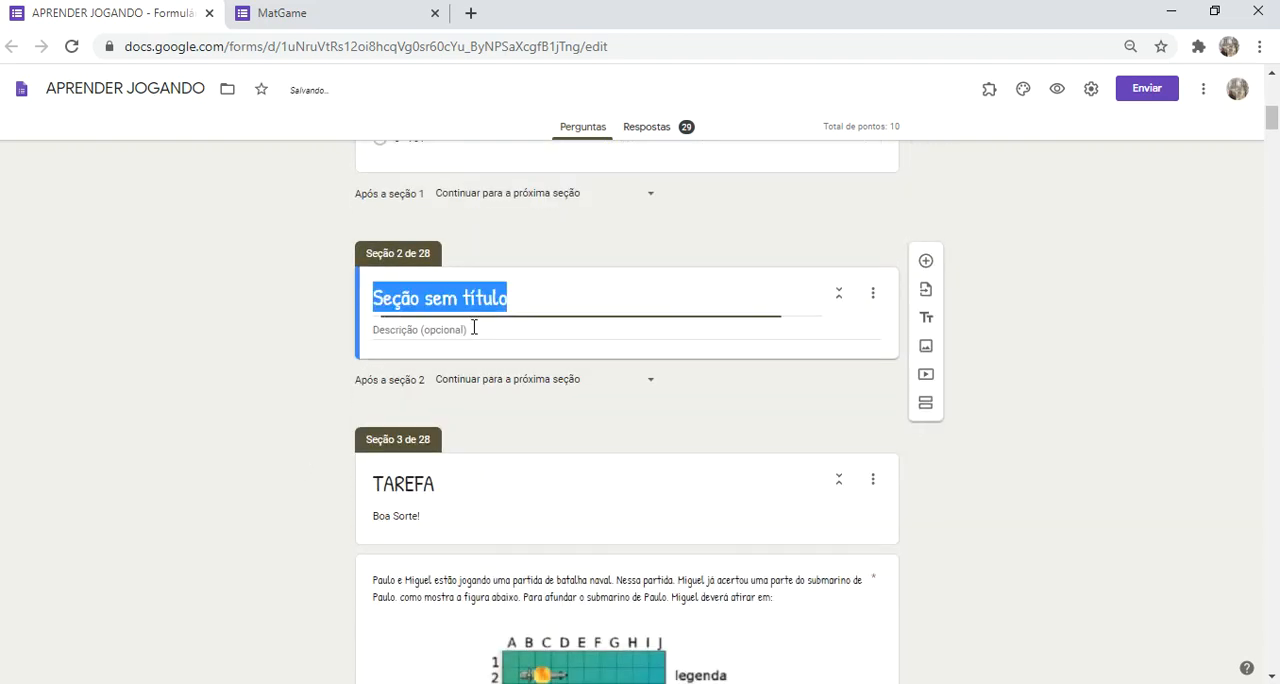
left_click(925, 261)
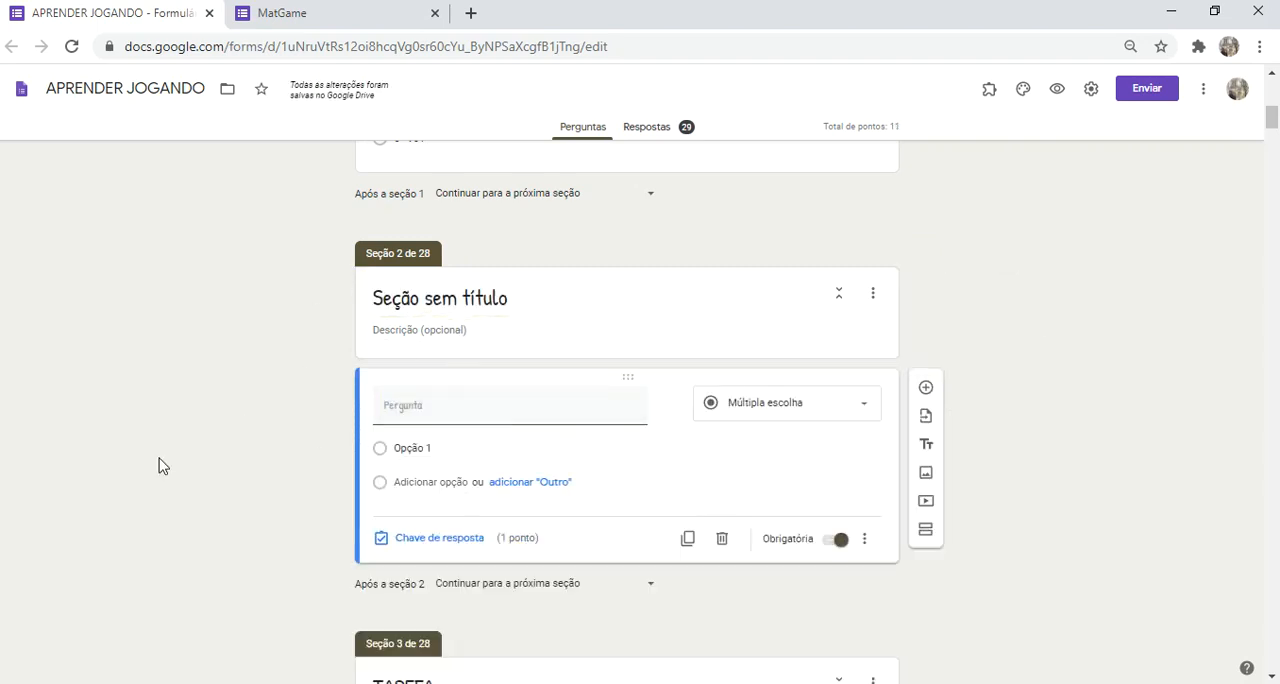
Step: Examine the destinations available after section 2, from the following section to submitting the form, without changing the destination
scroll(160, 465, "down", 3)
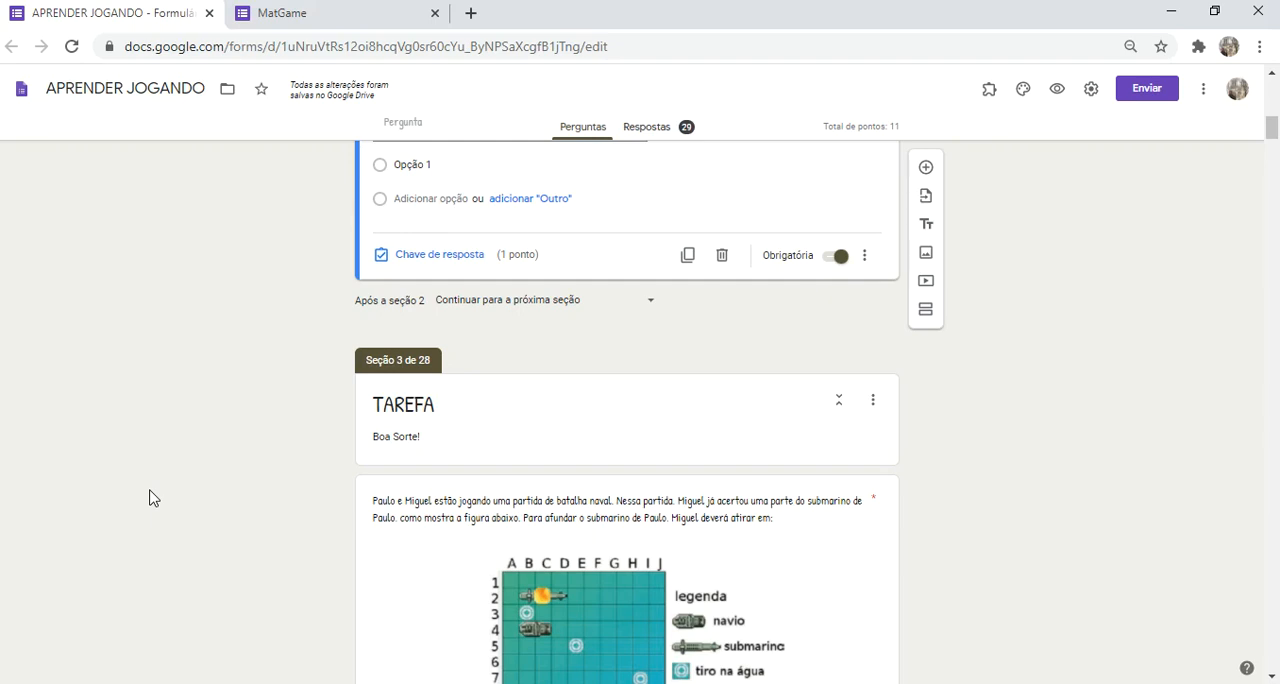
scroll(149, 498, "up", 1)
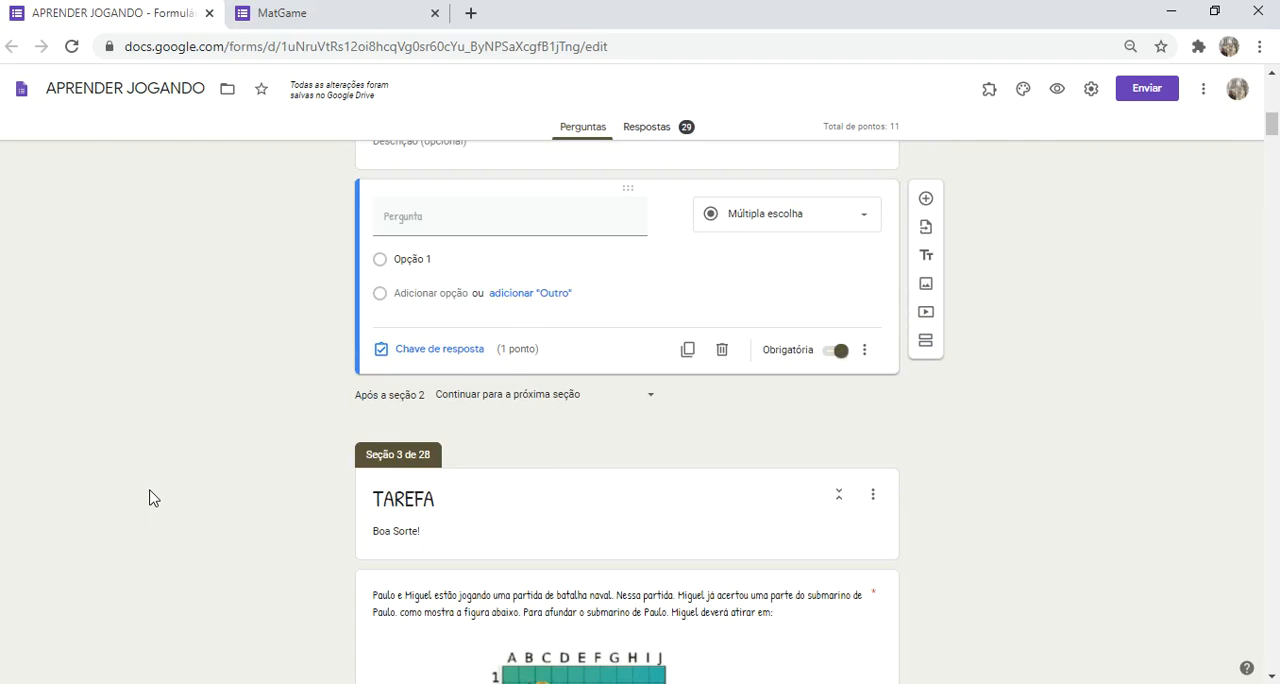
scroll(149, 498, "up", 2)
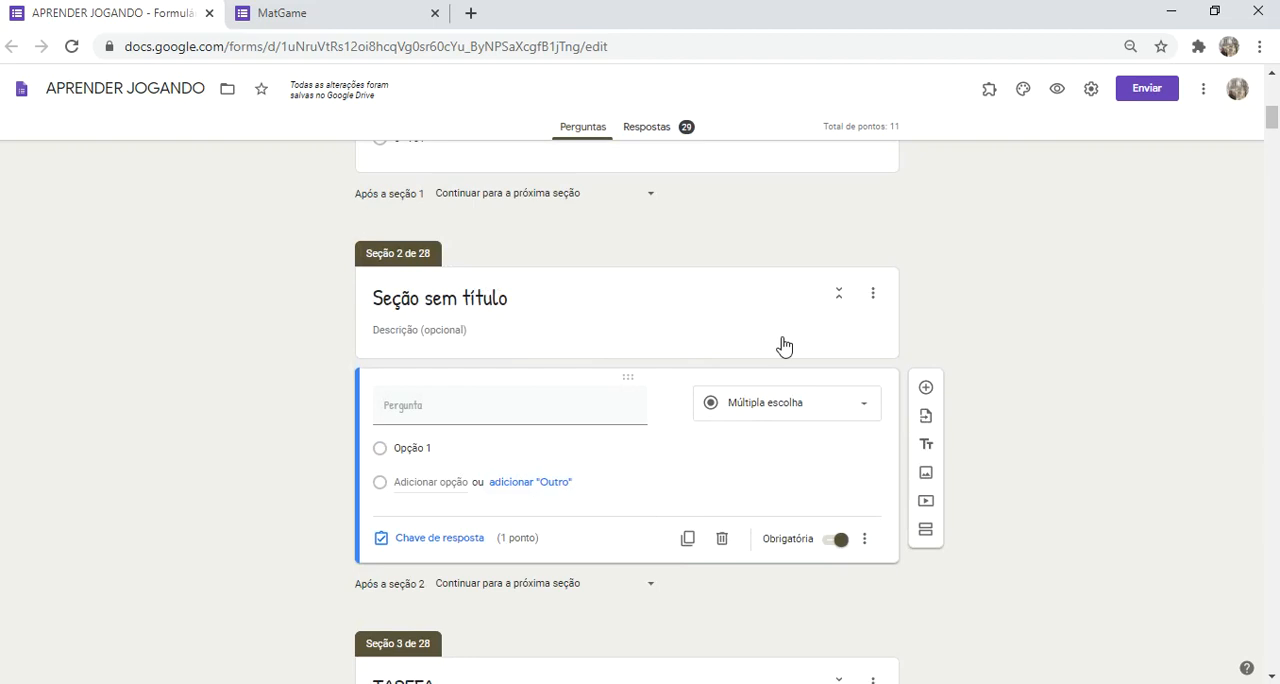
scroll(300, 510, "down", 2)
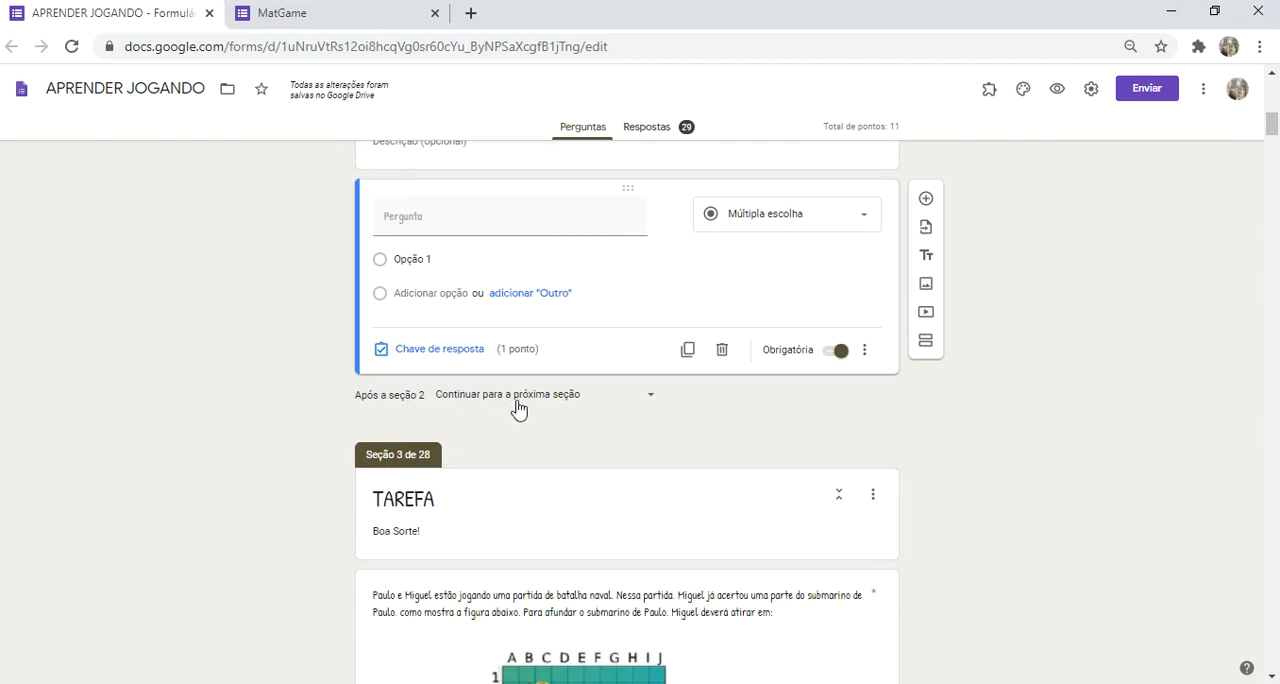
scroll(512, 370, "up", 1)
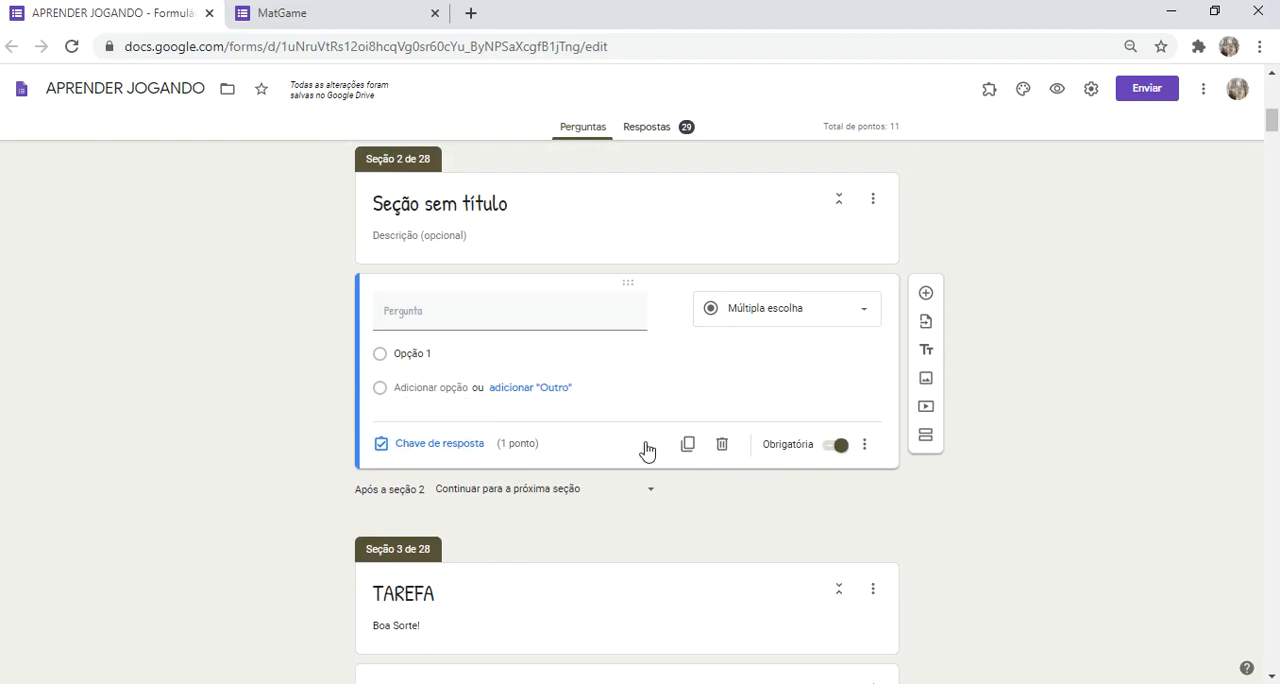
left_click(508, 494)
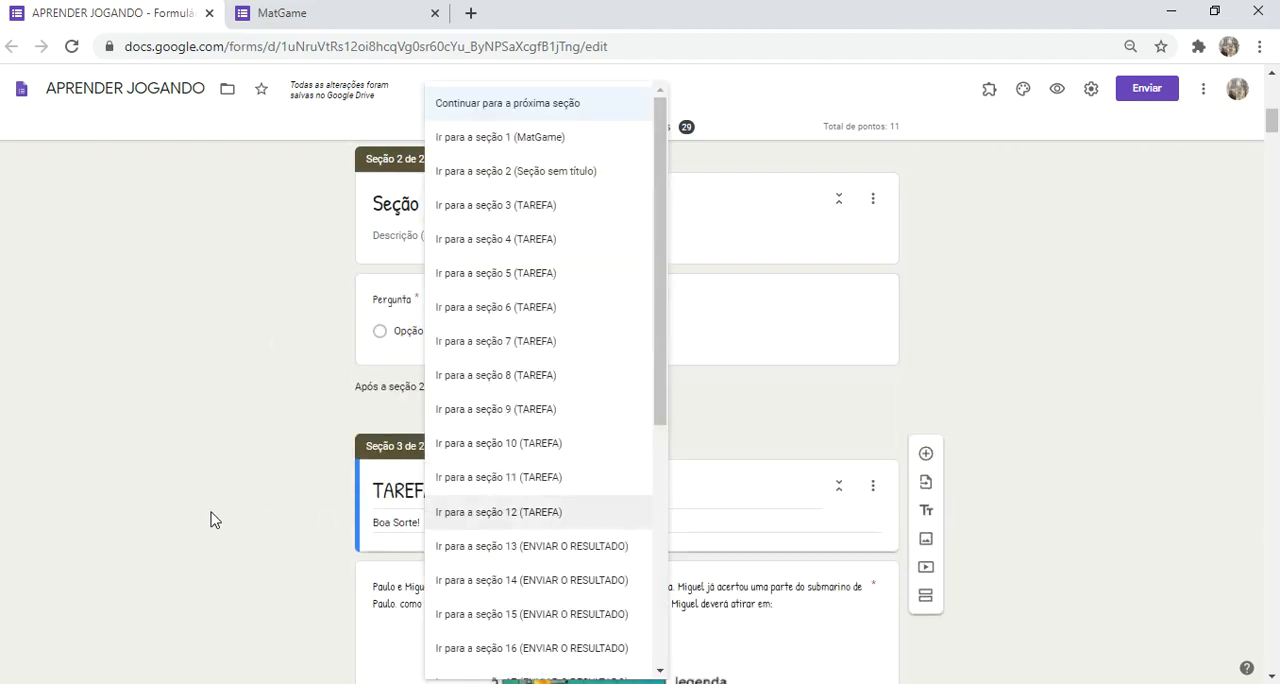
scroll(568, 240, "down", 2)
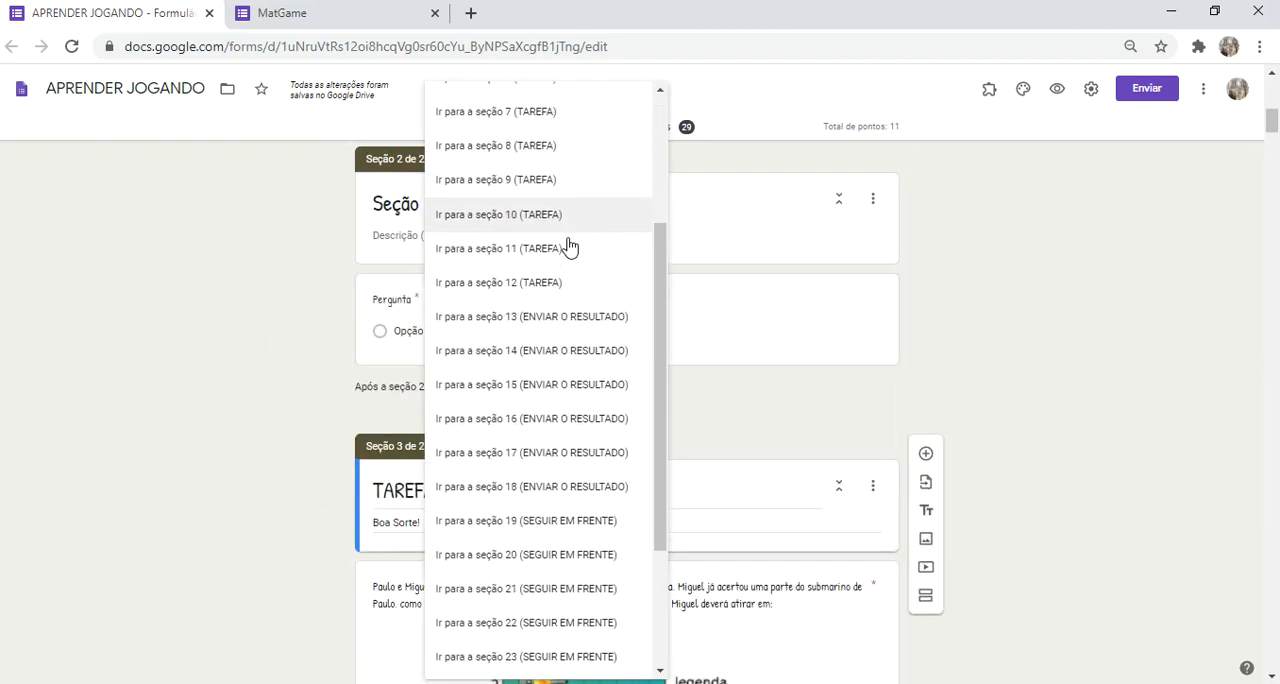
scroll(568, 250, "down", 2)
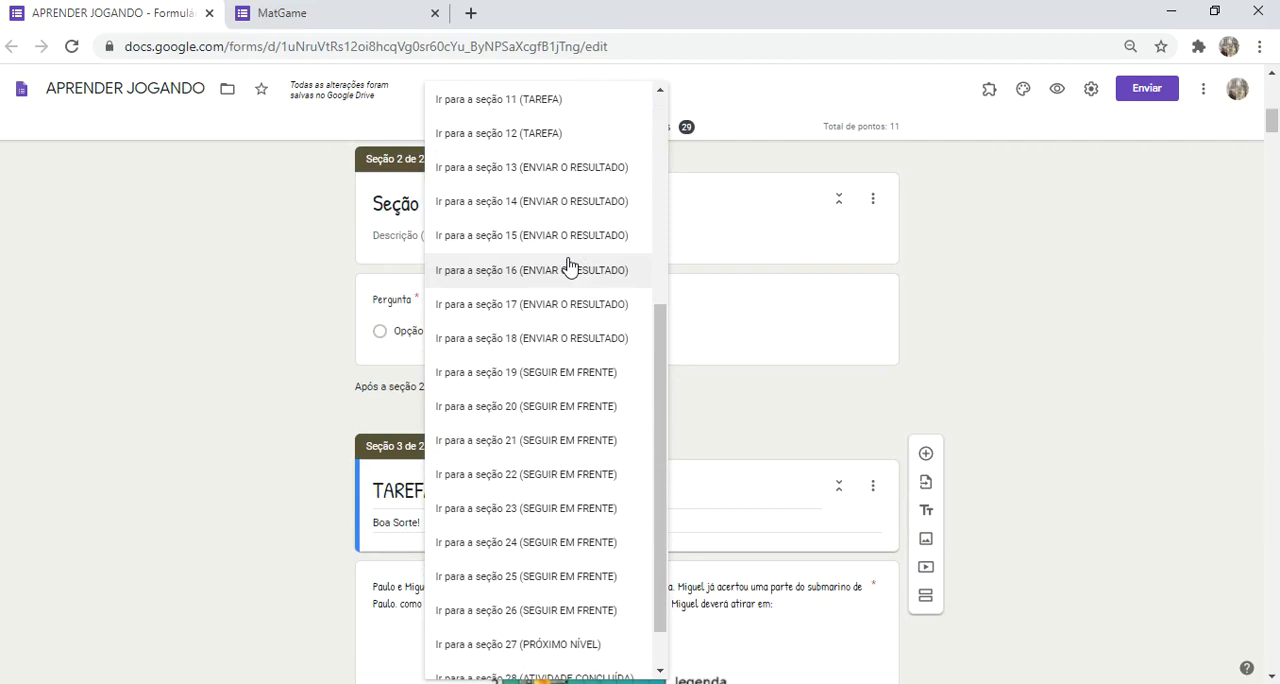
left_click(285, 531)
scroll(428, 257, "up", 1)
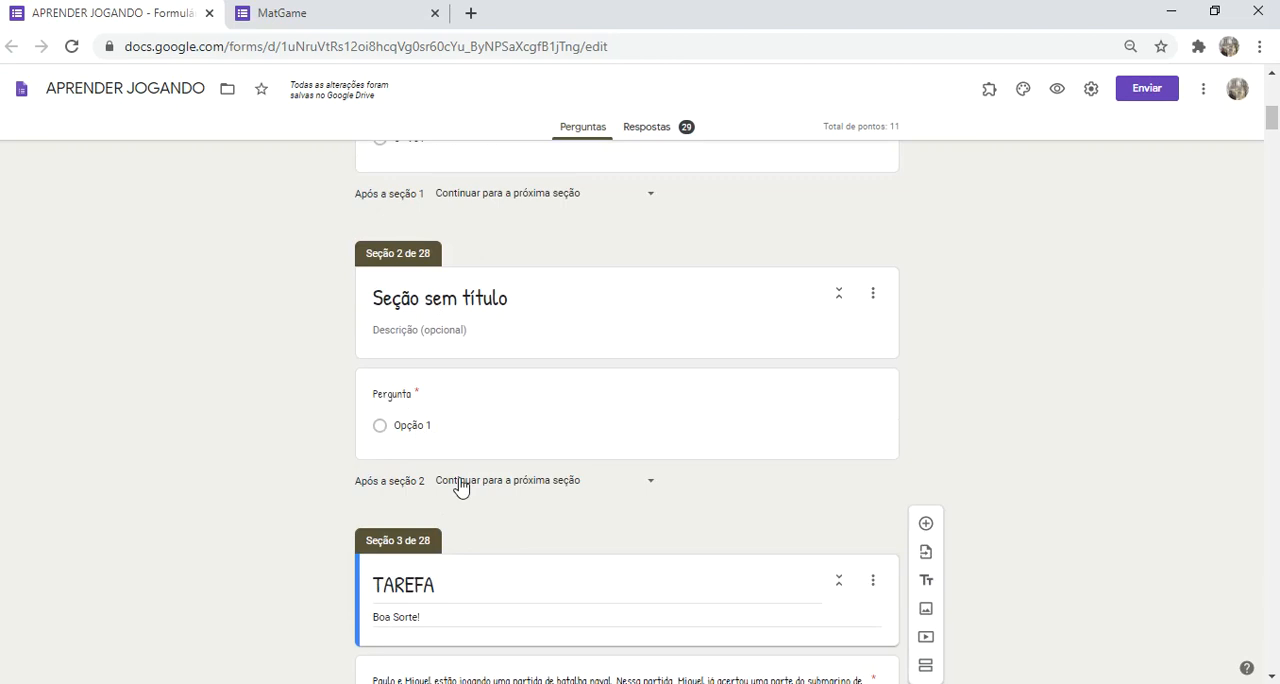
left_click(519, 489)
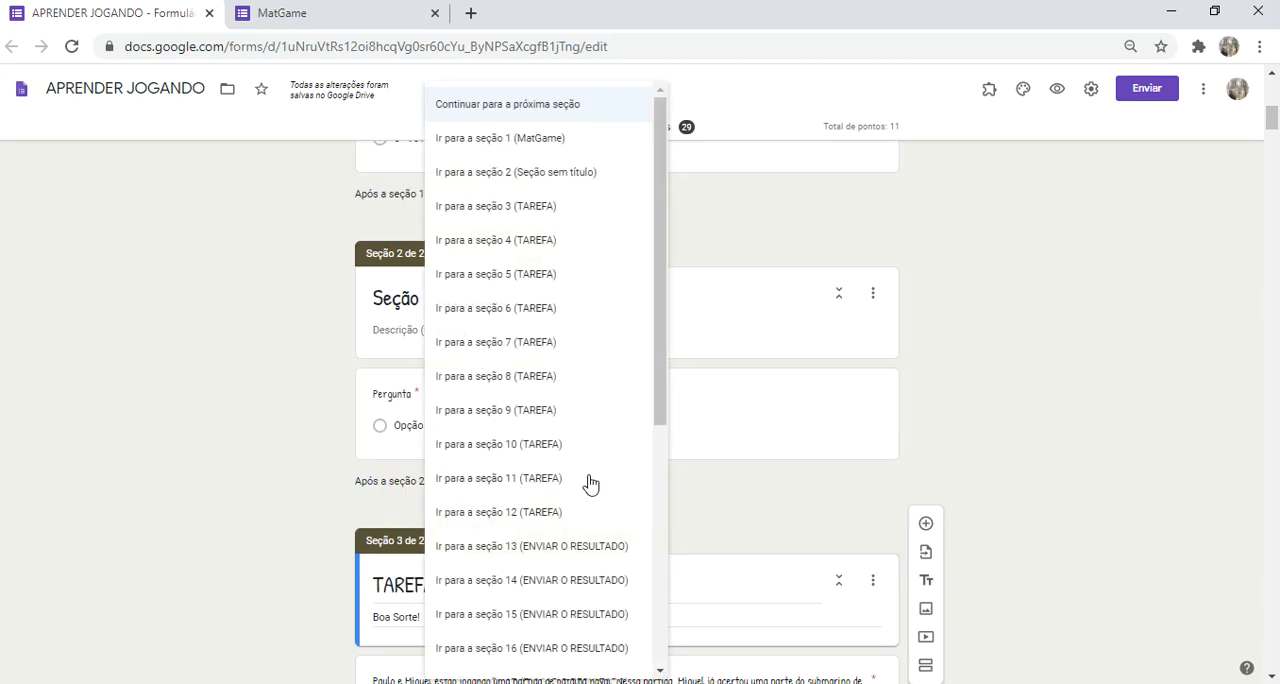
left_click(277, 521)
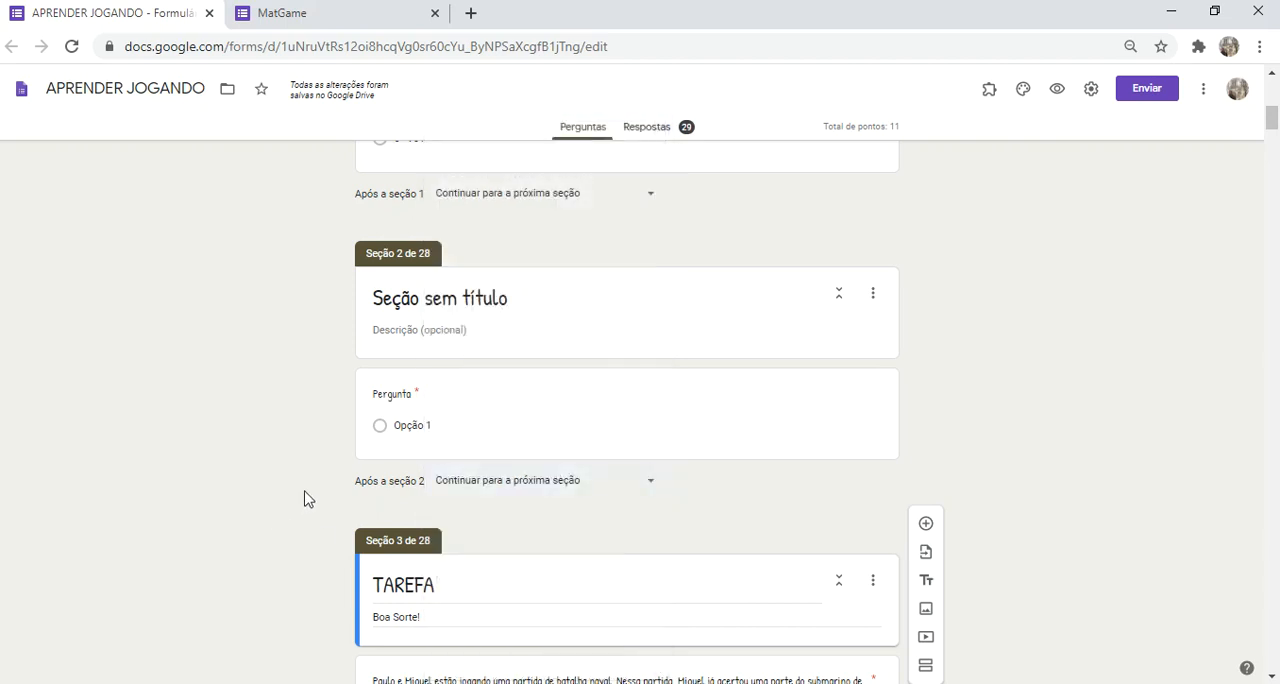
Step: Enter "Onde você mora?" as the text of the new question in section 2
left_click(413, 398)
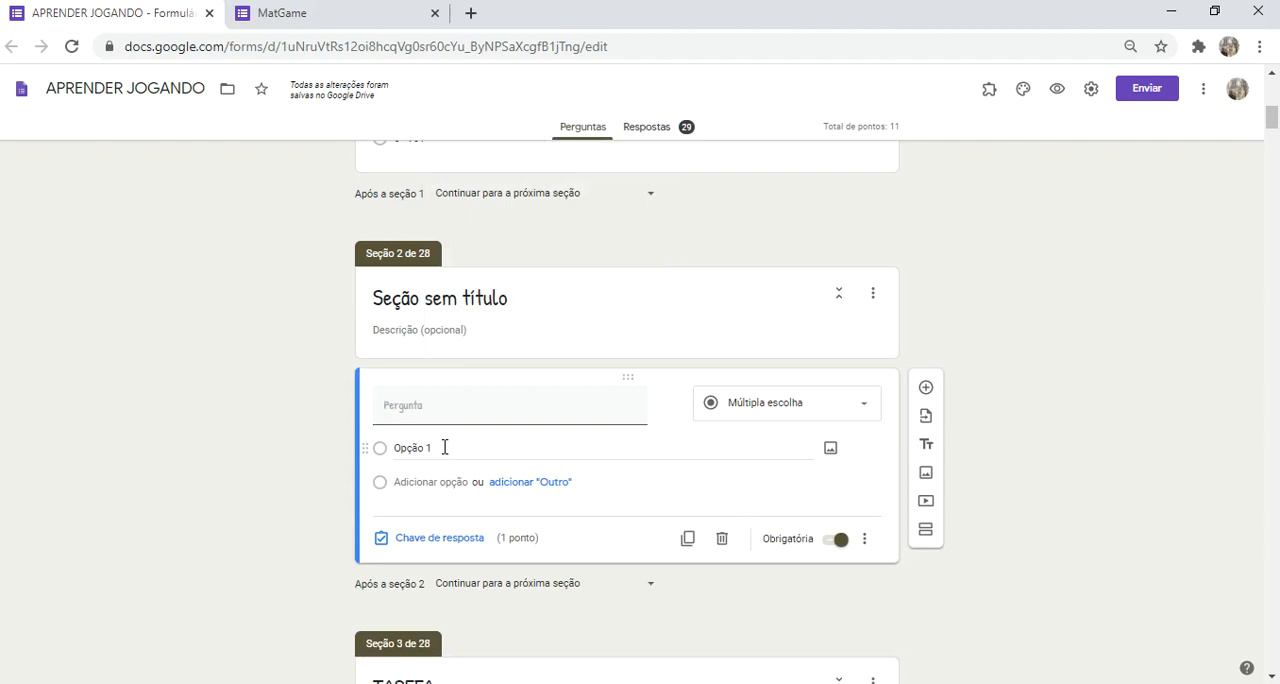
type("Onde v")
type(" ocê nor")
type("você mo")
type("ra")
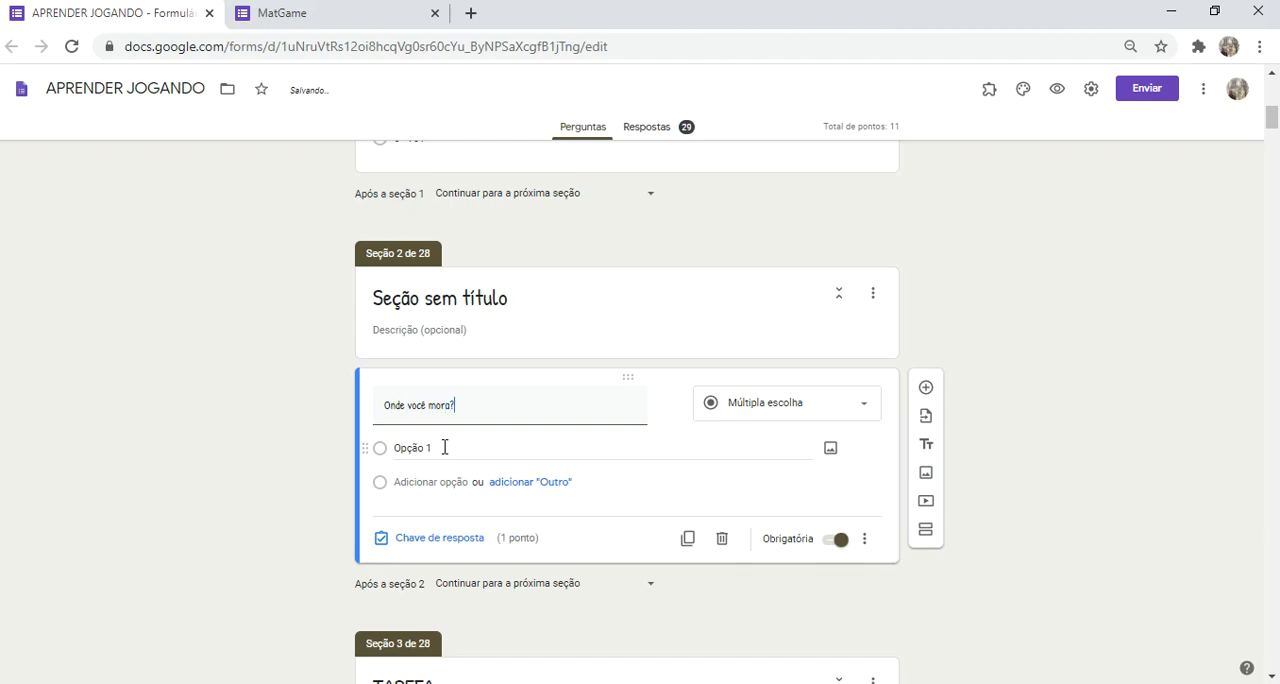
Step: Give the "Onde você mora?" question the answer options Guaçuí, Alegre and Muniz Freire
left_click(445, 447)
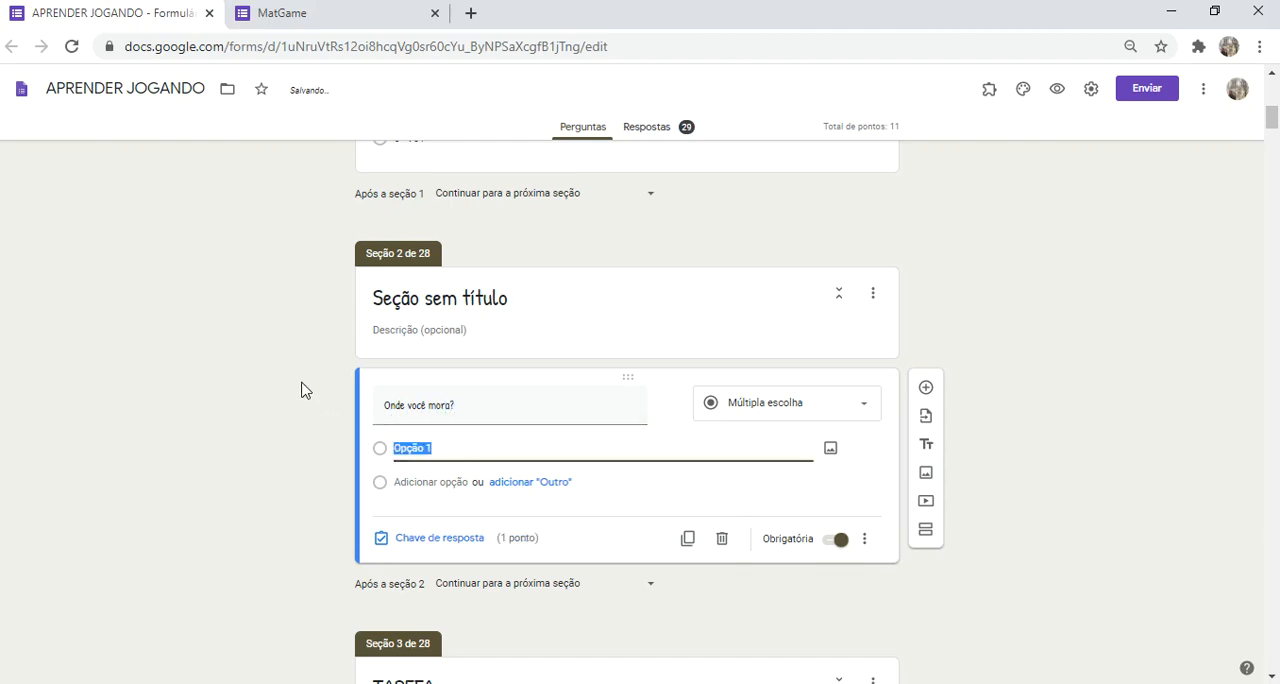
type("Guaçu")
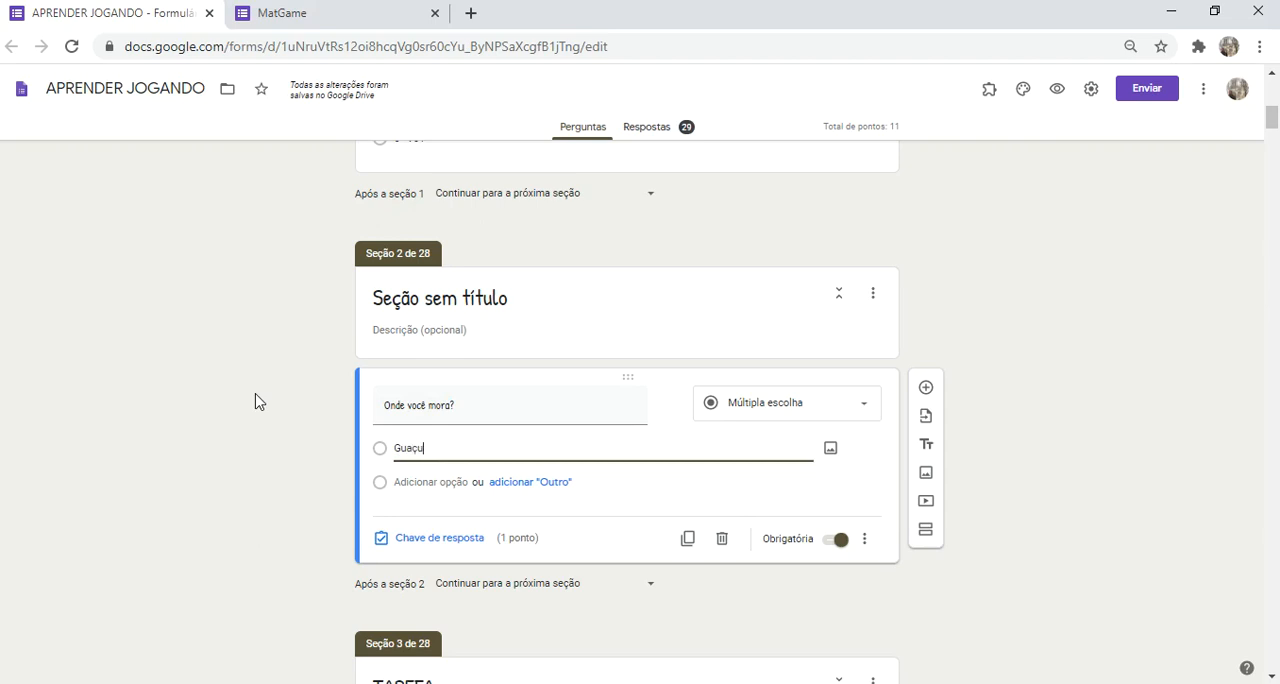
type("í")
key("Return")
type("Alegre")
key("Return")
type("Muniz Freire")
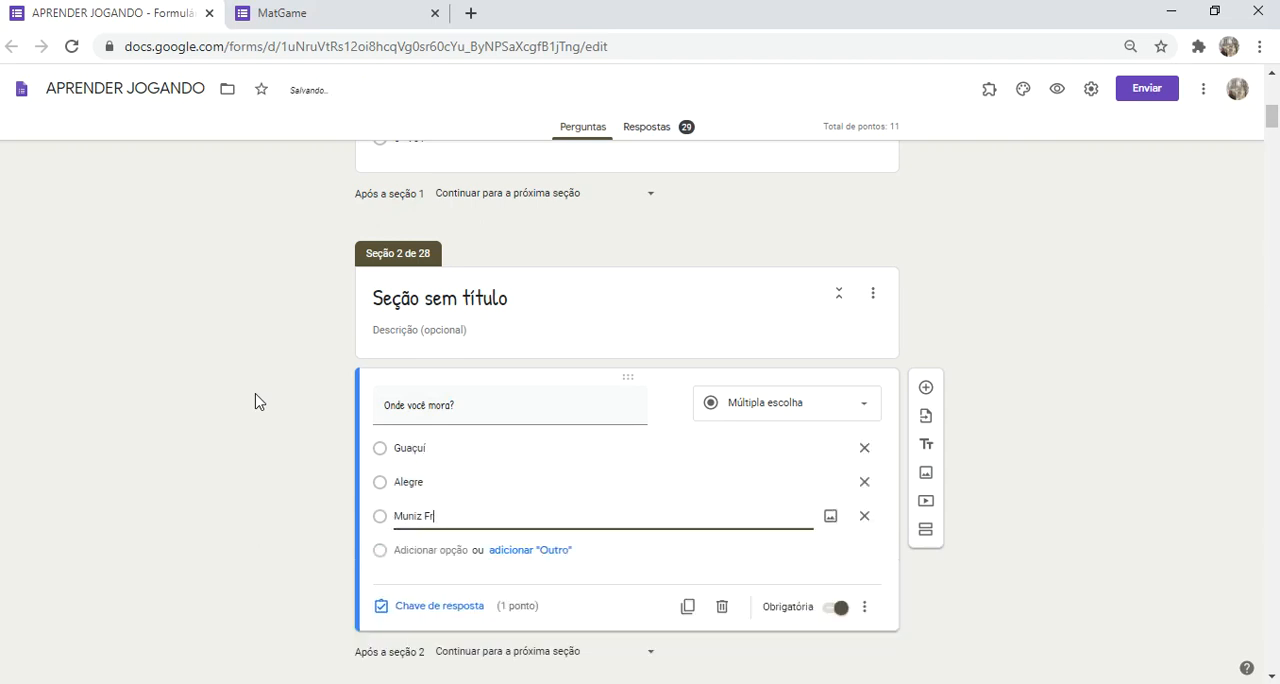
left_click(254, 403)
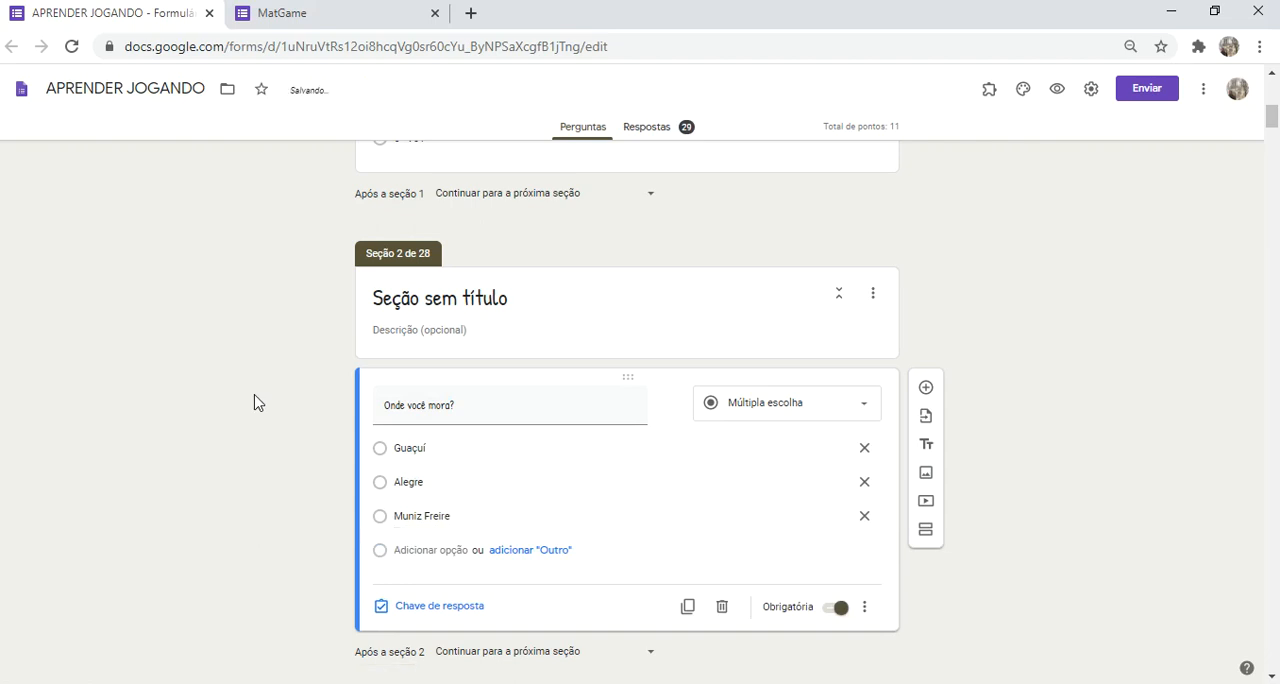
Step: Show the description field on the "Onde você mora?" question and enable "Ir para a seção com base na resposta"
scroll(254, 403, "down", 1)
scroll(906, 519, "down", 1)
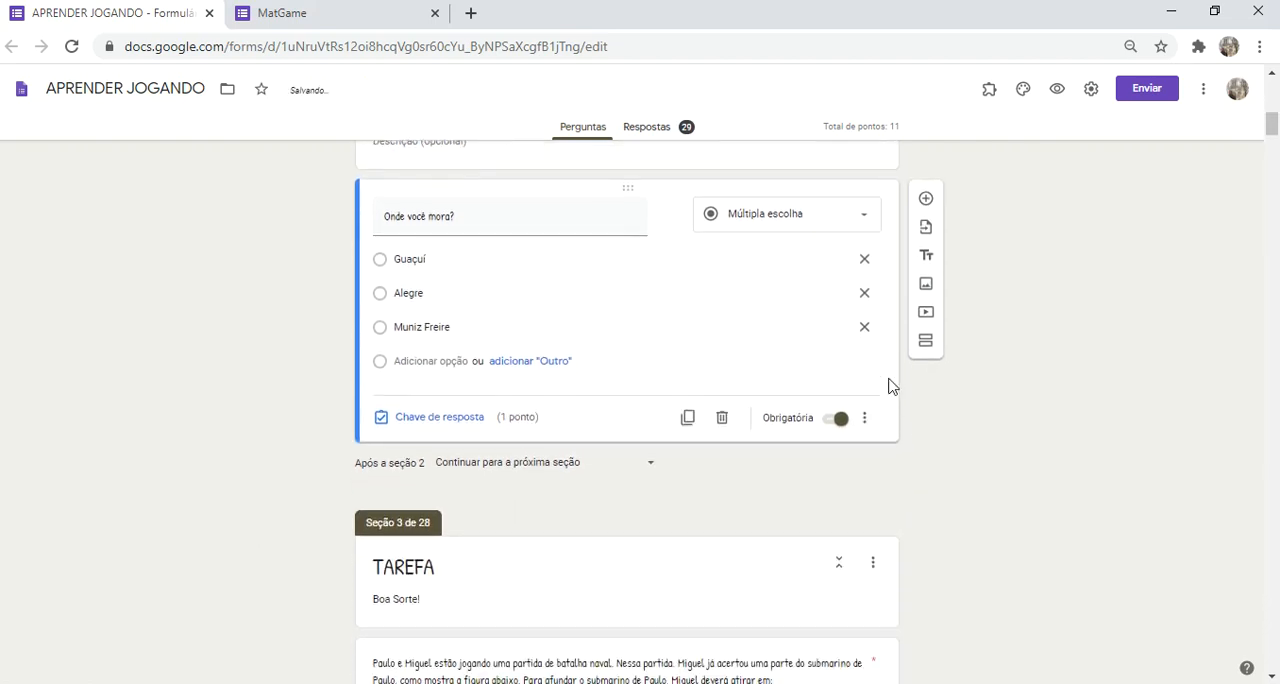
left_click(865, 420)
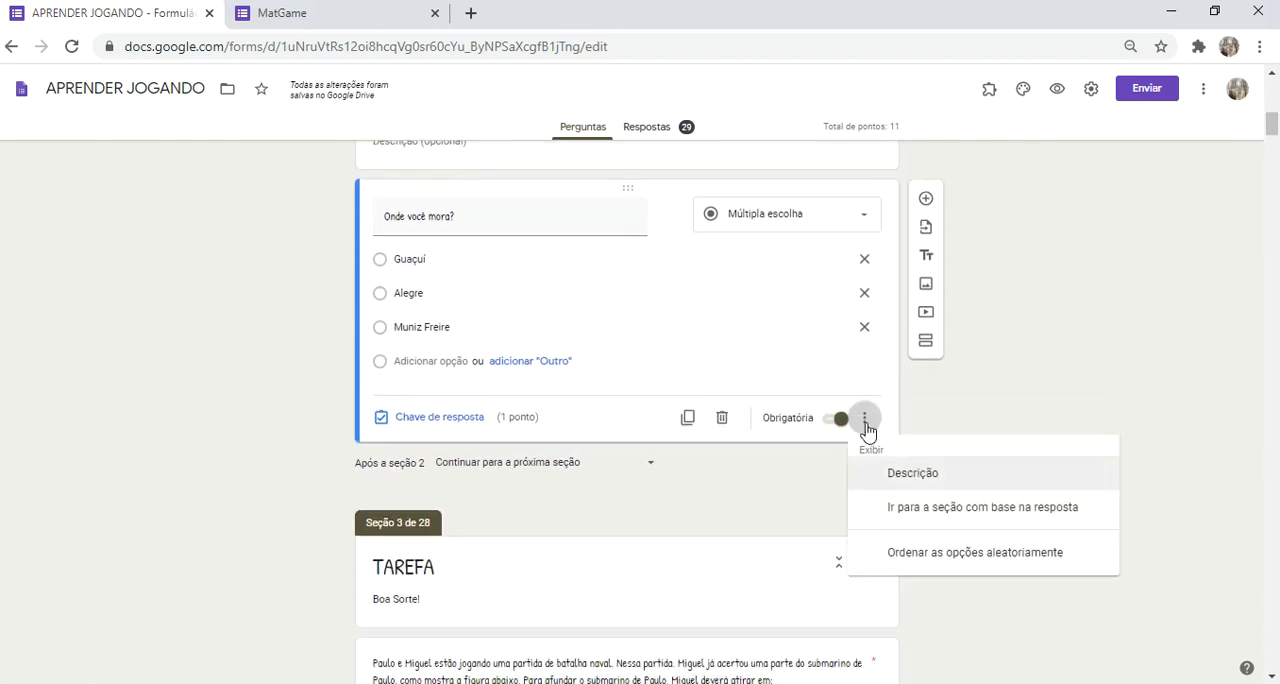
left_click(912, 474)
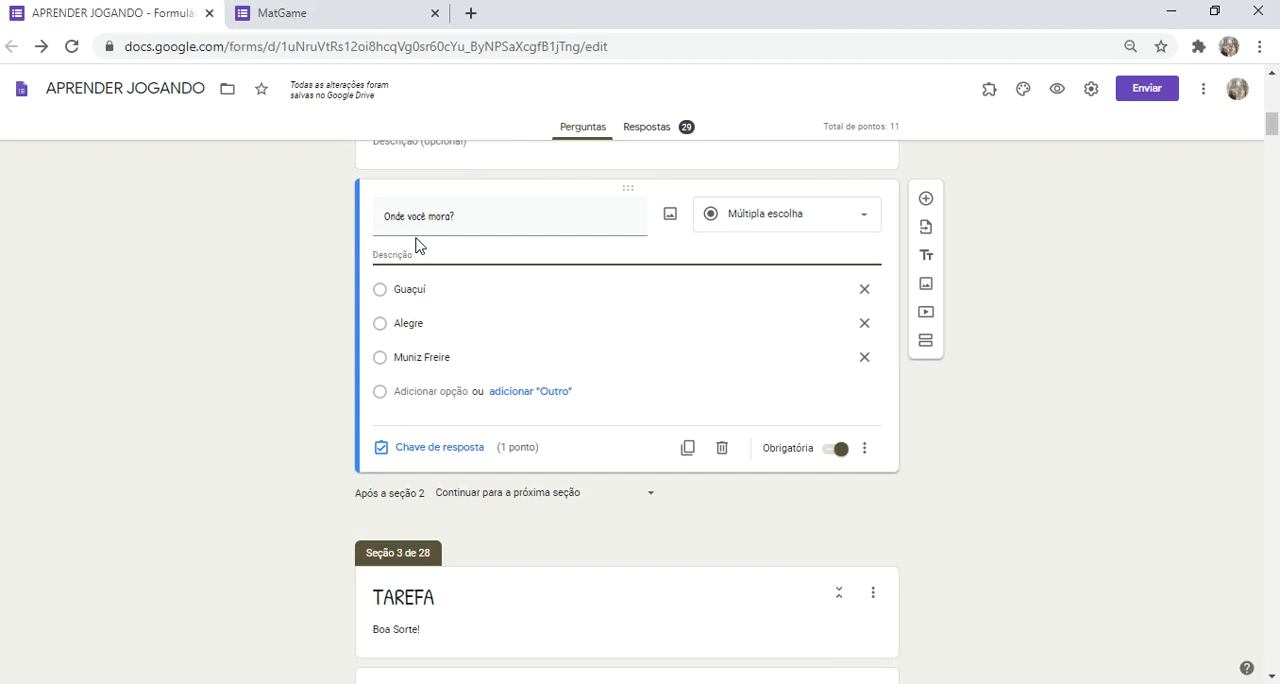
left_click(866, 452)
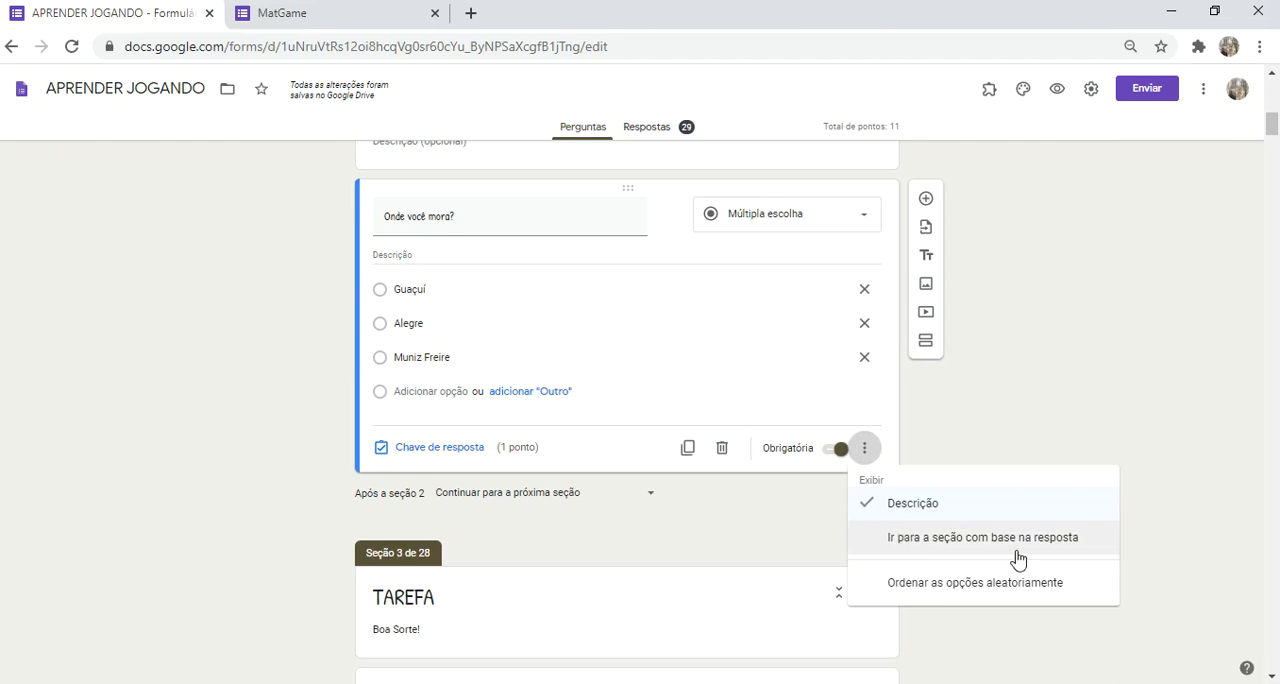
left_click(926, 541)
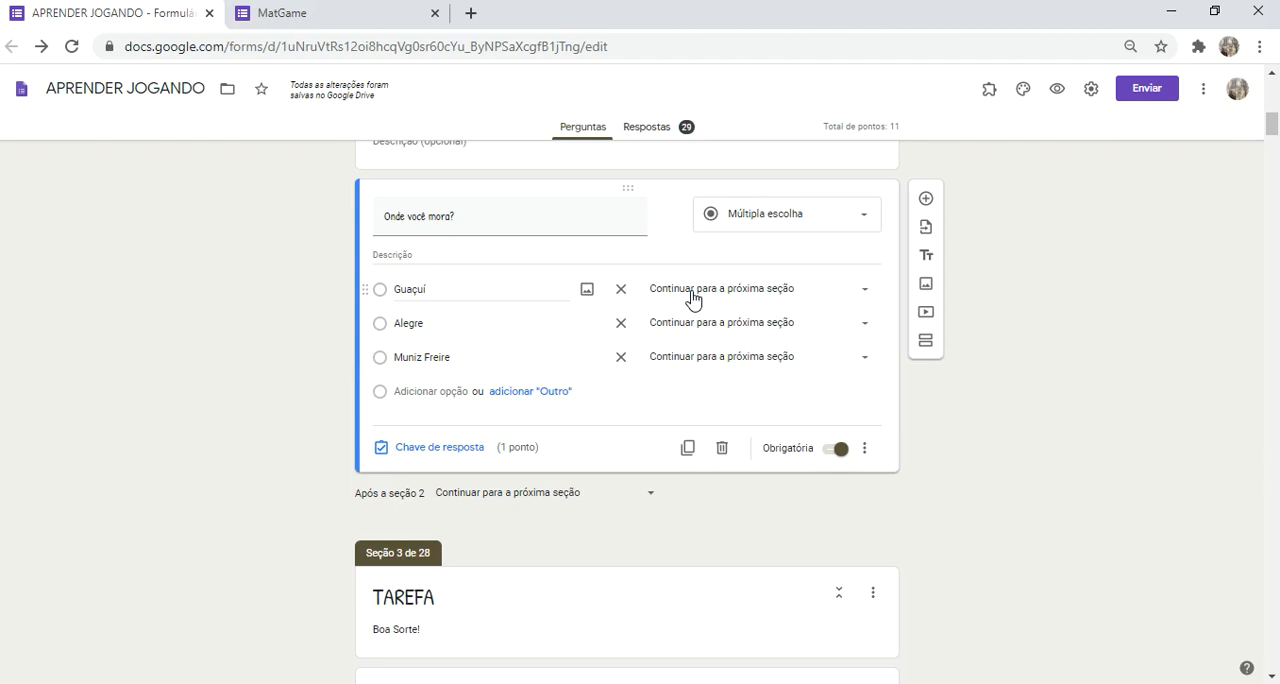
Step: Look through the section destinations offered for the Guaçuí answer and close the list without choosing one
left_click(763, 296)
scroll(740, 520, "down", 5)
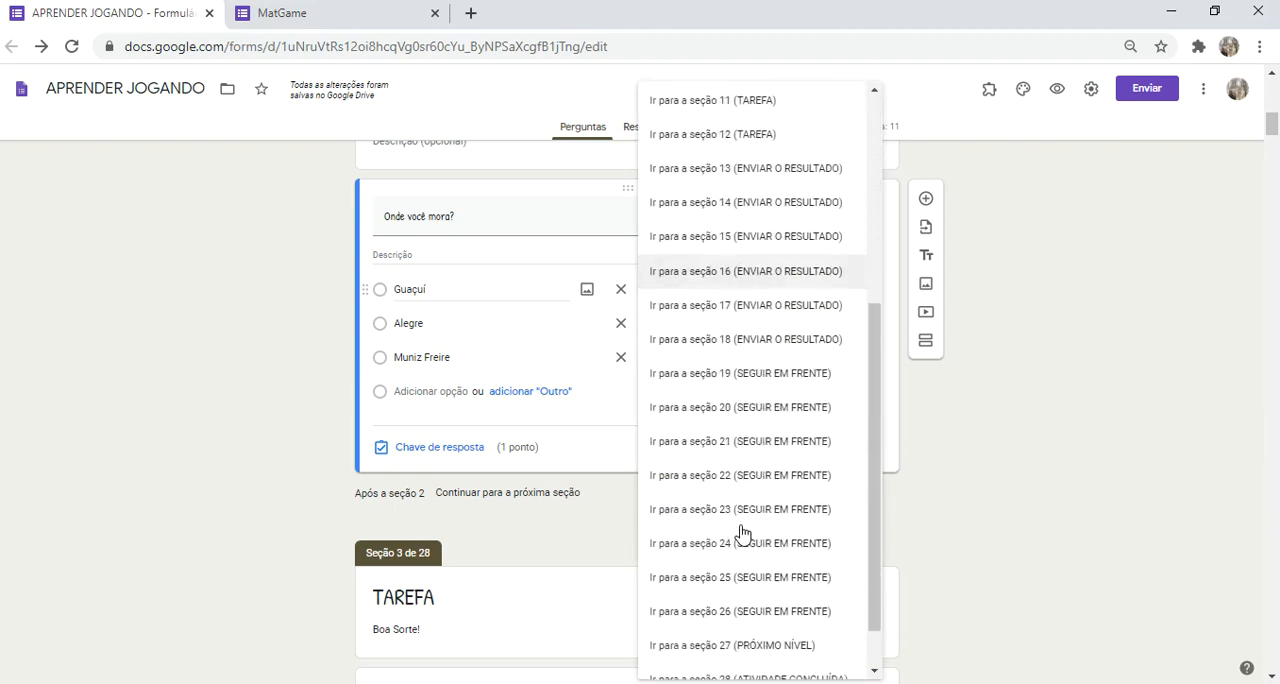
left_click(186, 391)
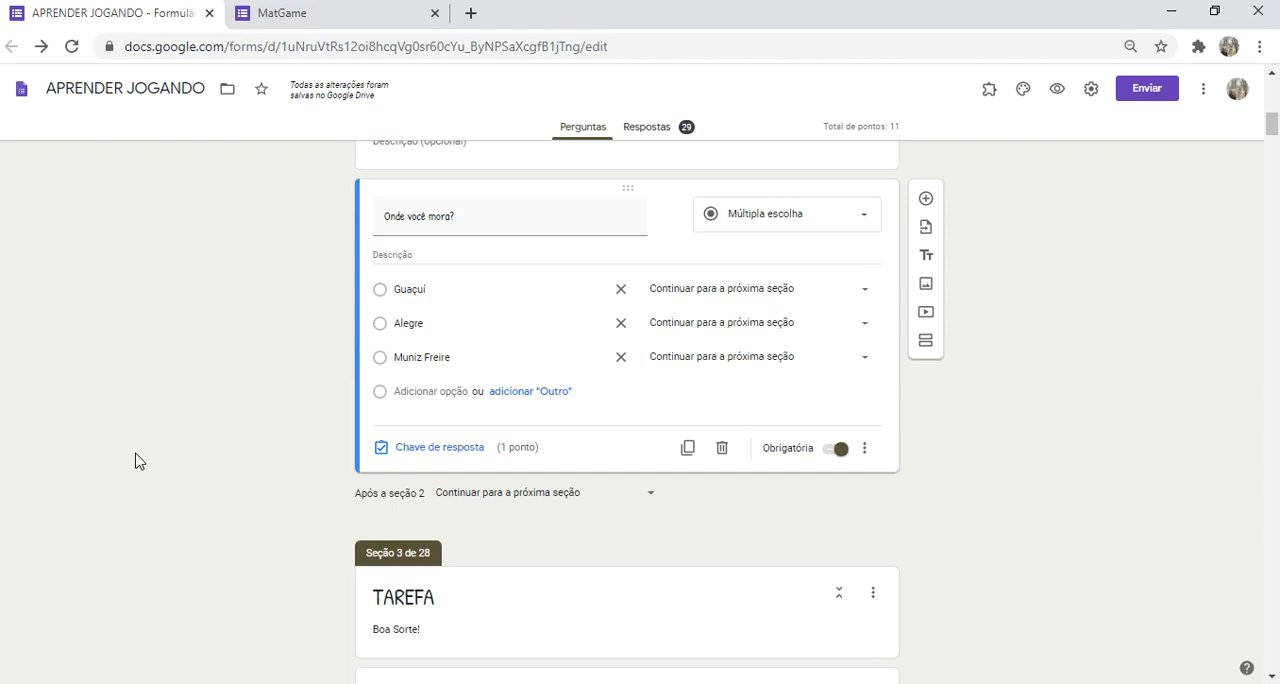
Step: Look through the TAREFA sections from section 3 onwards, as far as the first ENVIAR O RESULTADO section
scroll(146, 460, "down", 1)
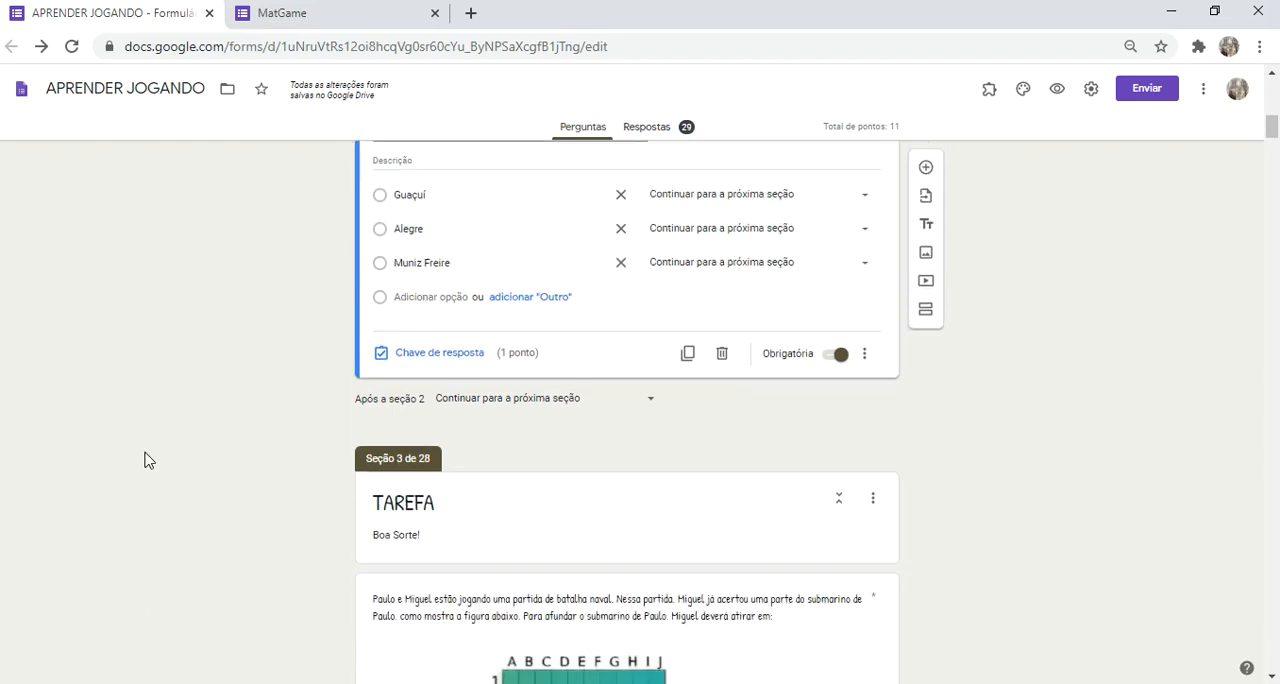
scroll(146, 460, "up", 1)
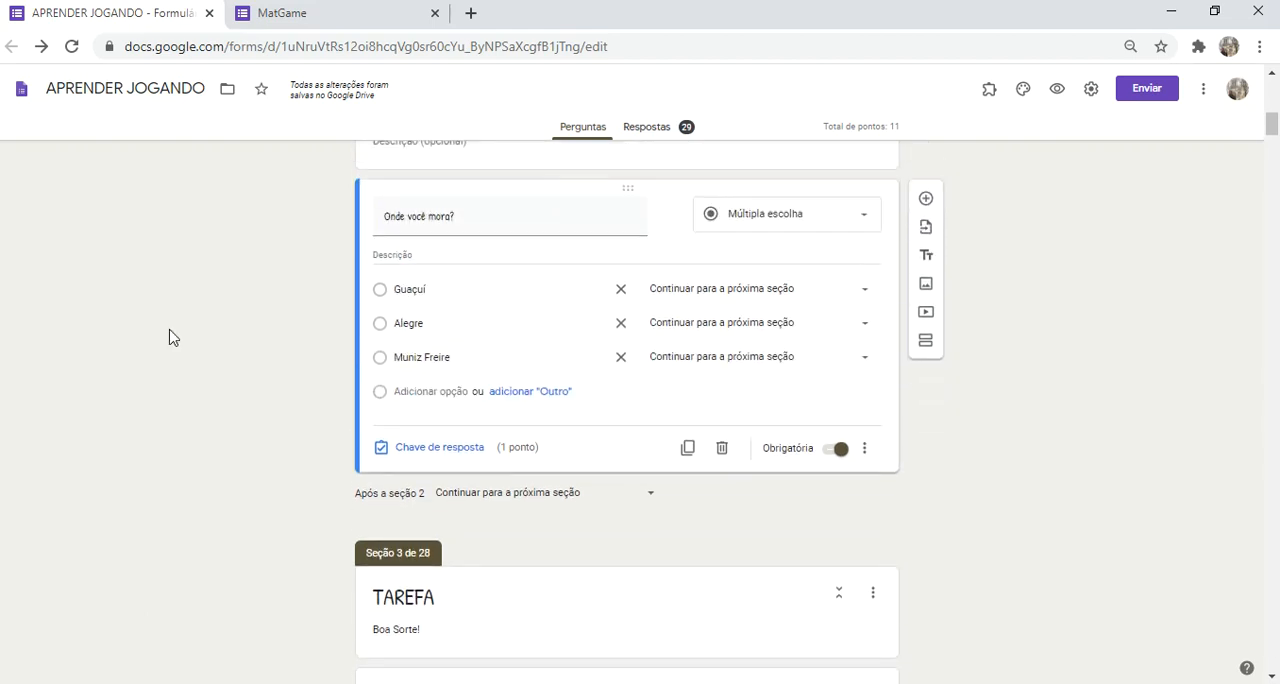
scroll(171, 338, "down", 2)
scroll(169, 334, "down", 2)
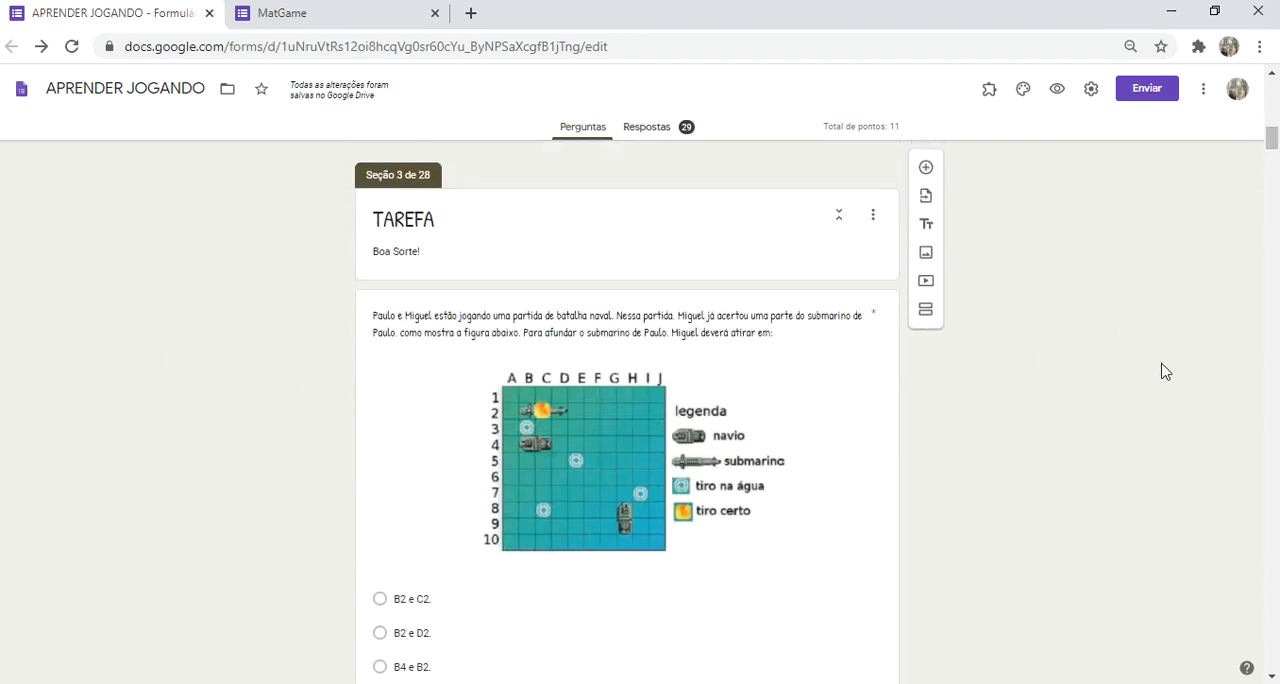
scroll(1163, 369, "down", 7)
scroll(1163, 369, "down", 3)
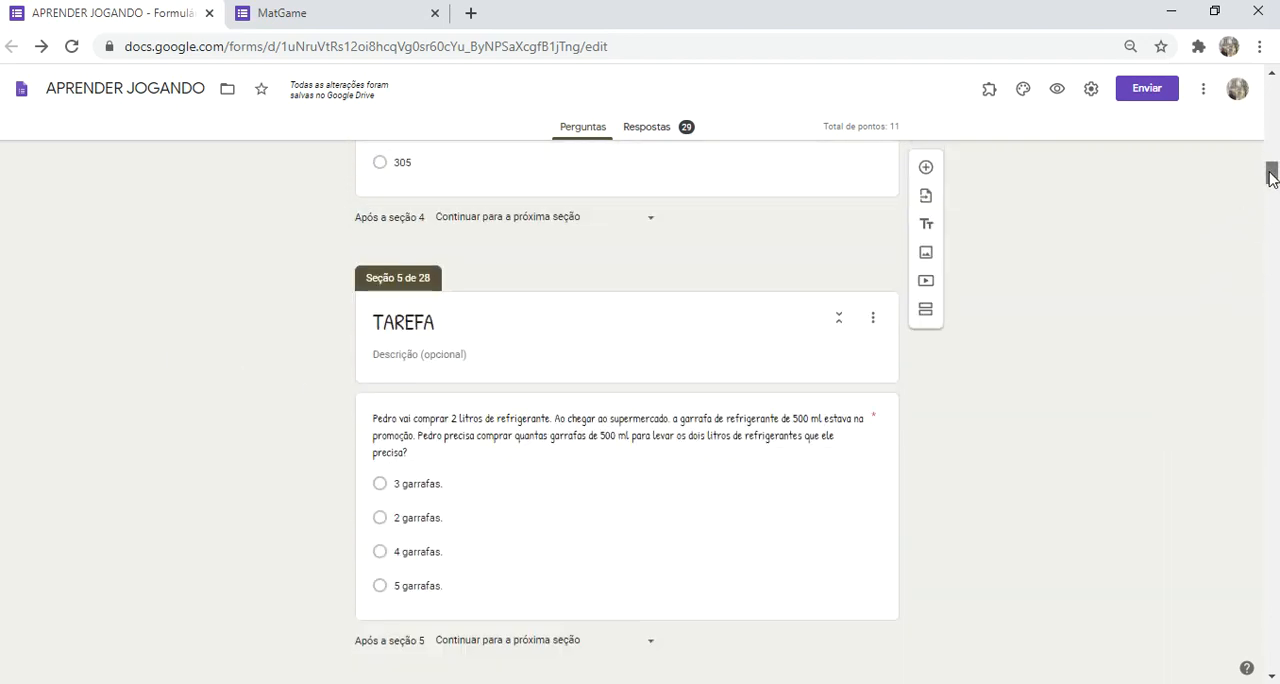
scroll(1181, 283, "up", 3)
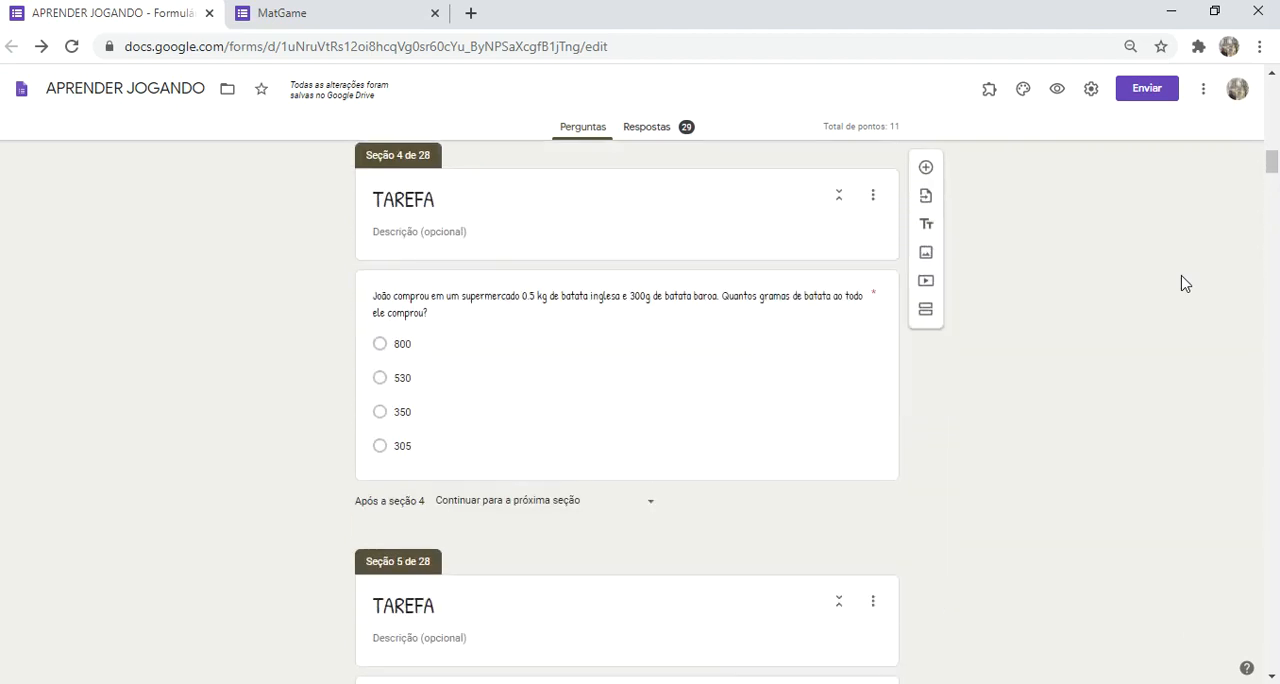
scroll(1181, 283, "down", 20)
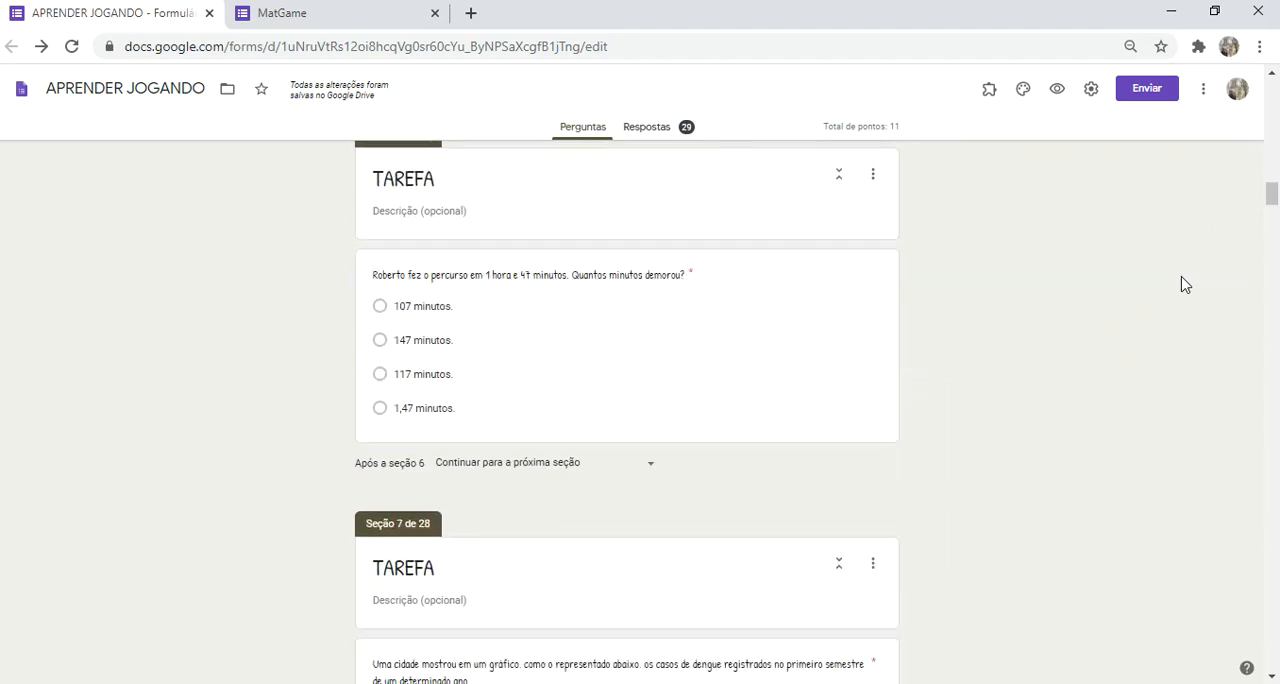
scroll(1181, 284, "down", 10)
scroll(1181, 284, "up", 8)
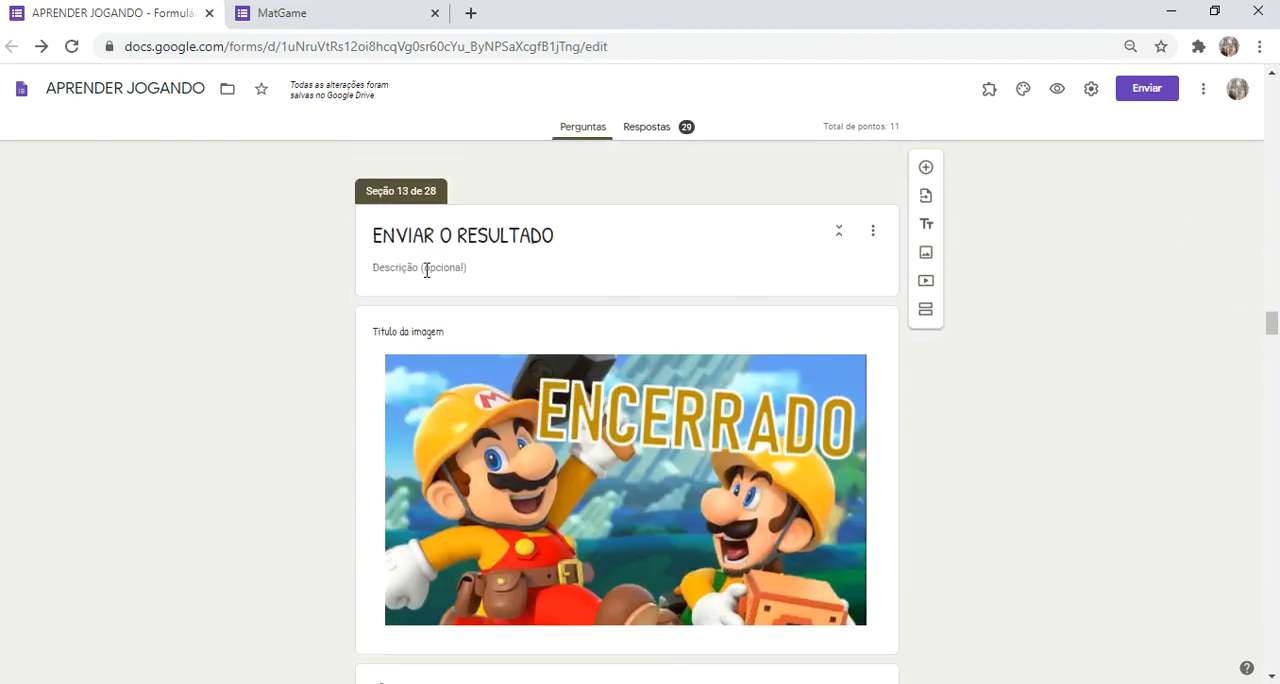
Step: Examine the ENVIAR O RESULTADO sections 13 to 16, including their images, sending reminders and what follows each section
scroll(268, 320, "down", 2)
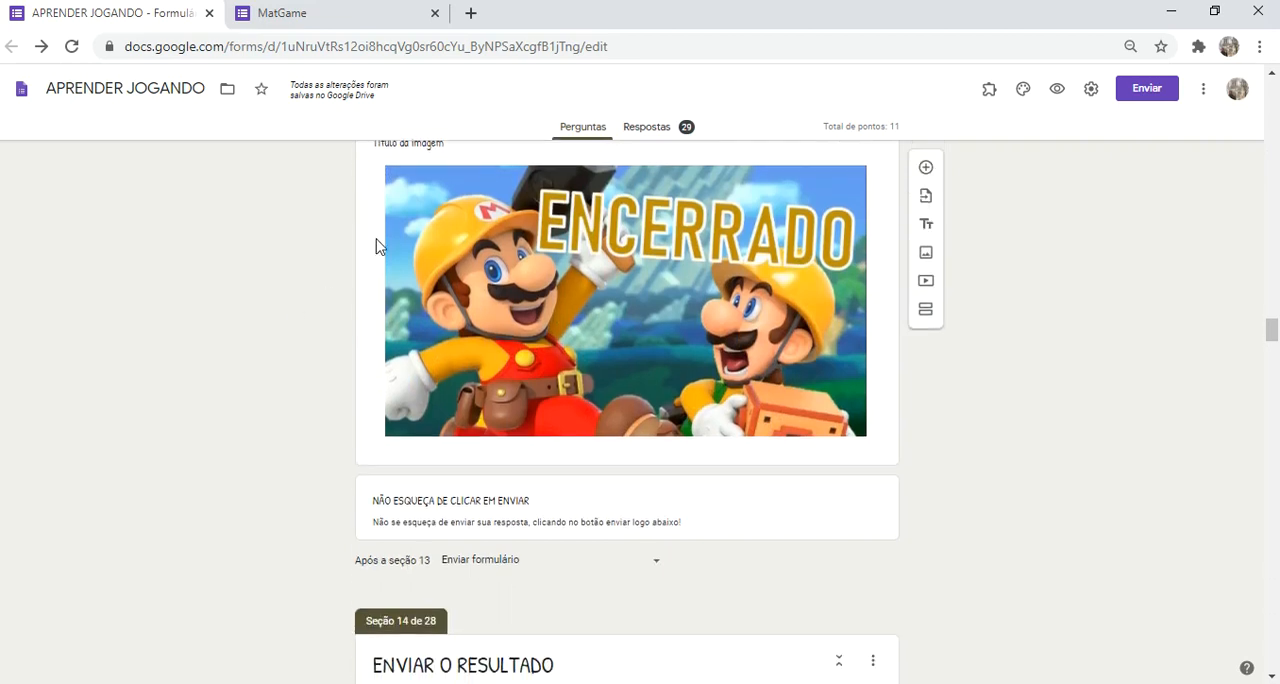
scroll(377, 297, "up", 2)
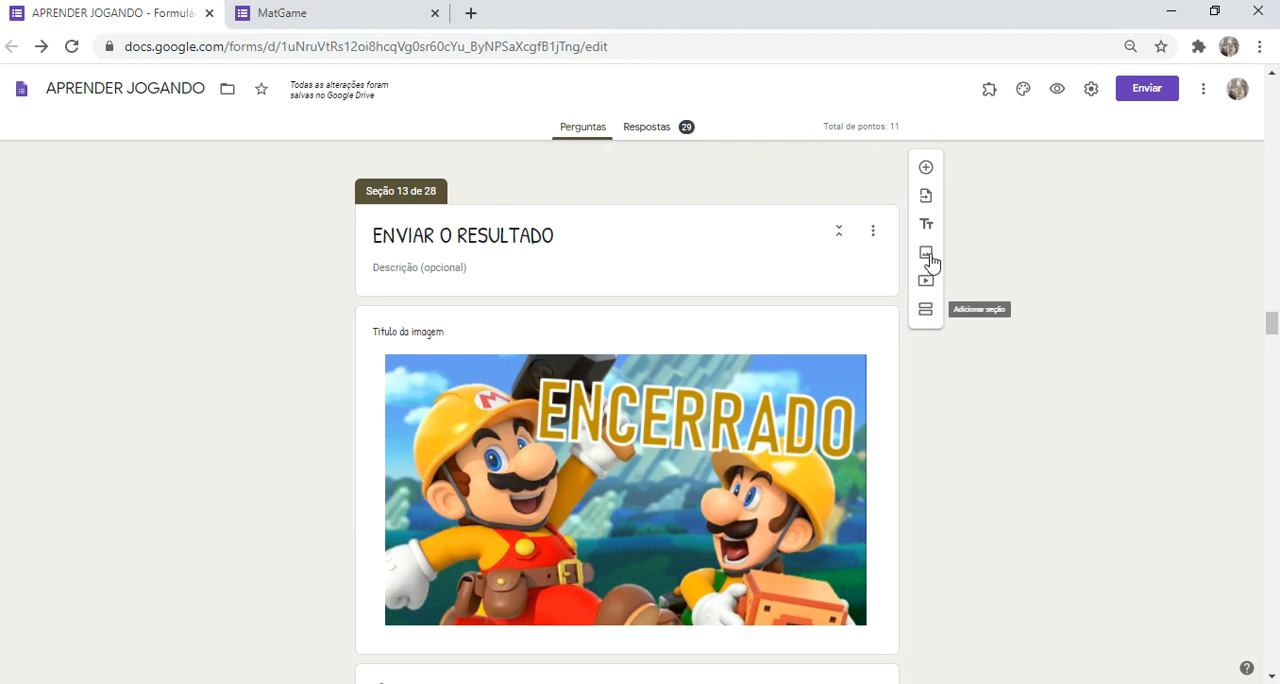
scroll(591, 466, "down", 5)
scroll(534, 357, "down", 4)
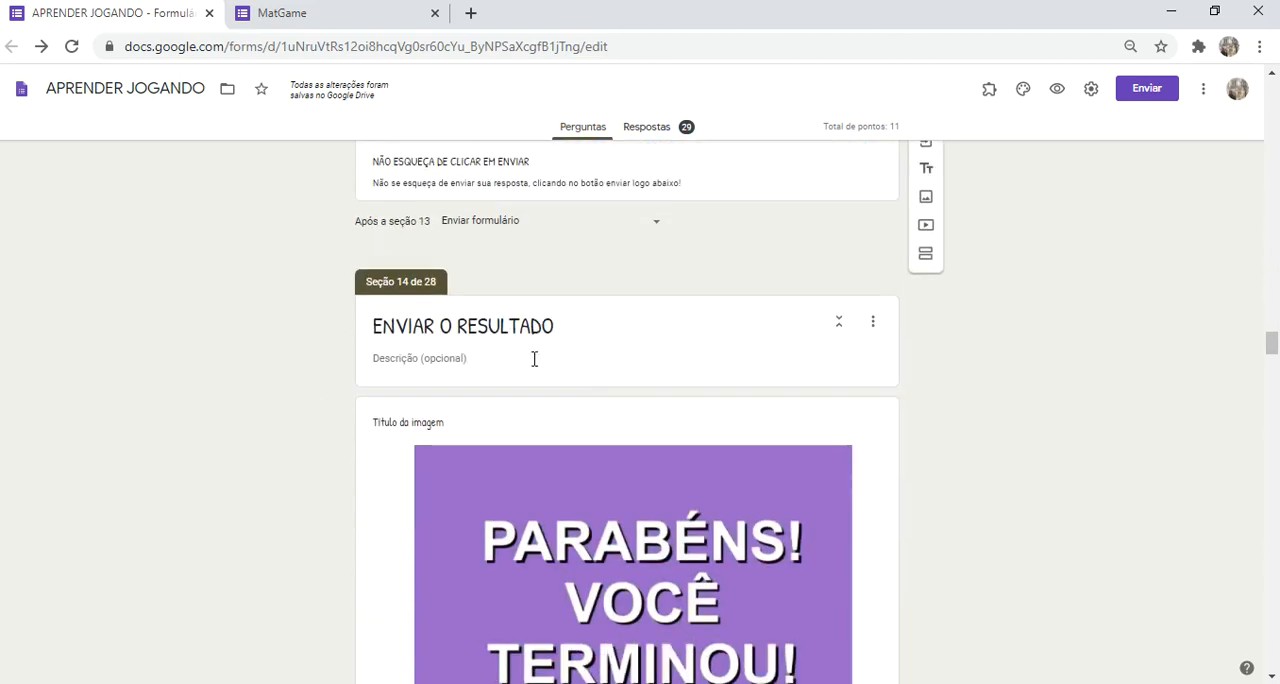
scroll(690, 412, "down", 5)
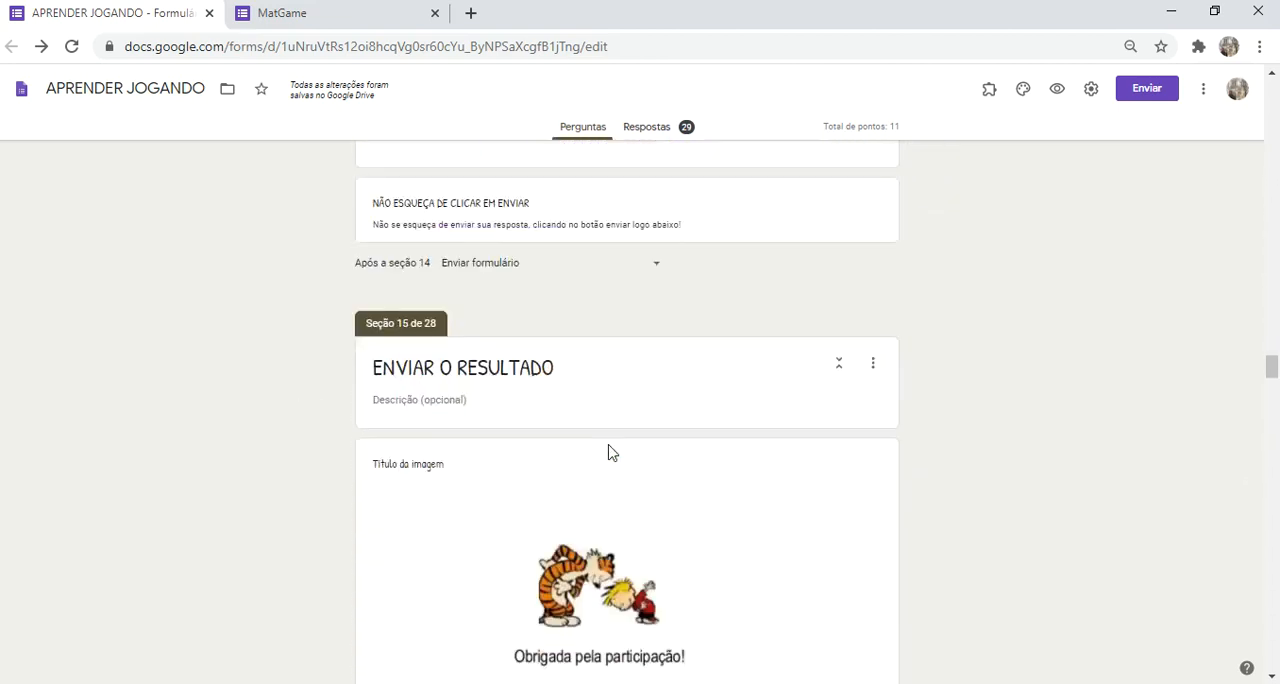
scroll(226, 449, "up", 2)
scroll(226, 450, "down", 3)
scroll(226, 450, "down", 5)
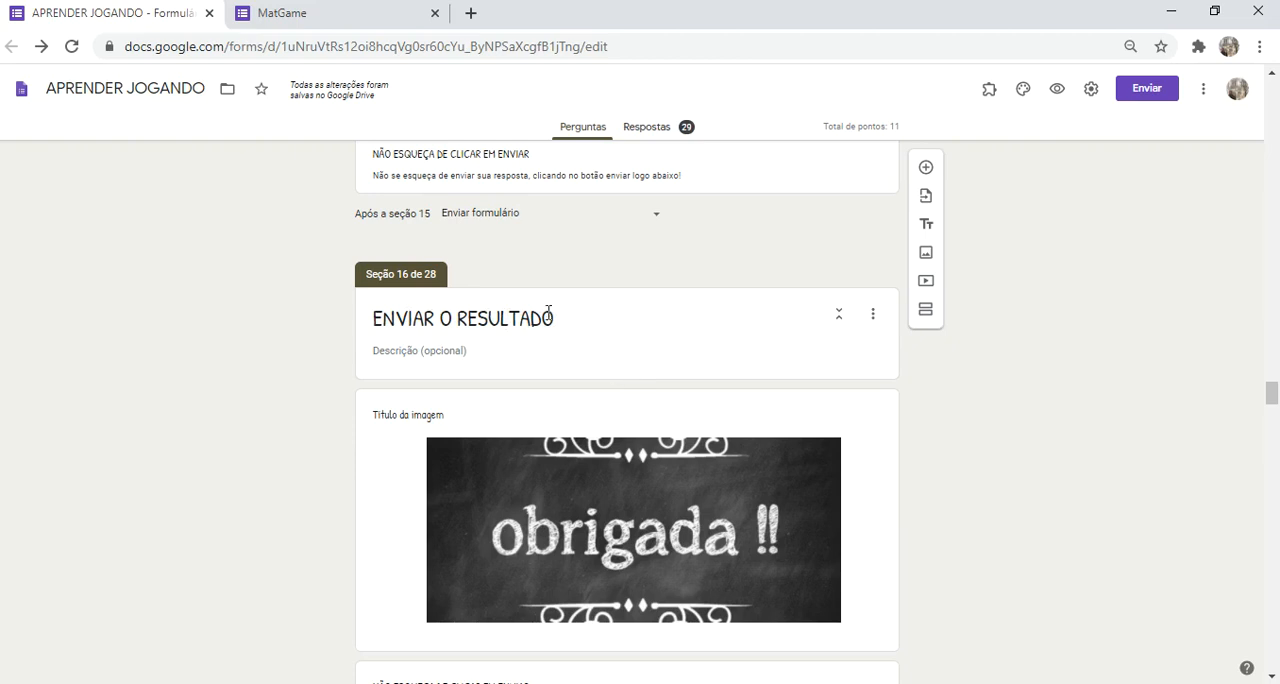
scroll(514, 375, "up", 3)
scroll(500, 423, "down", 1)
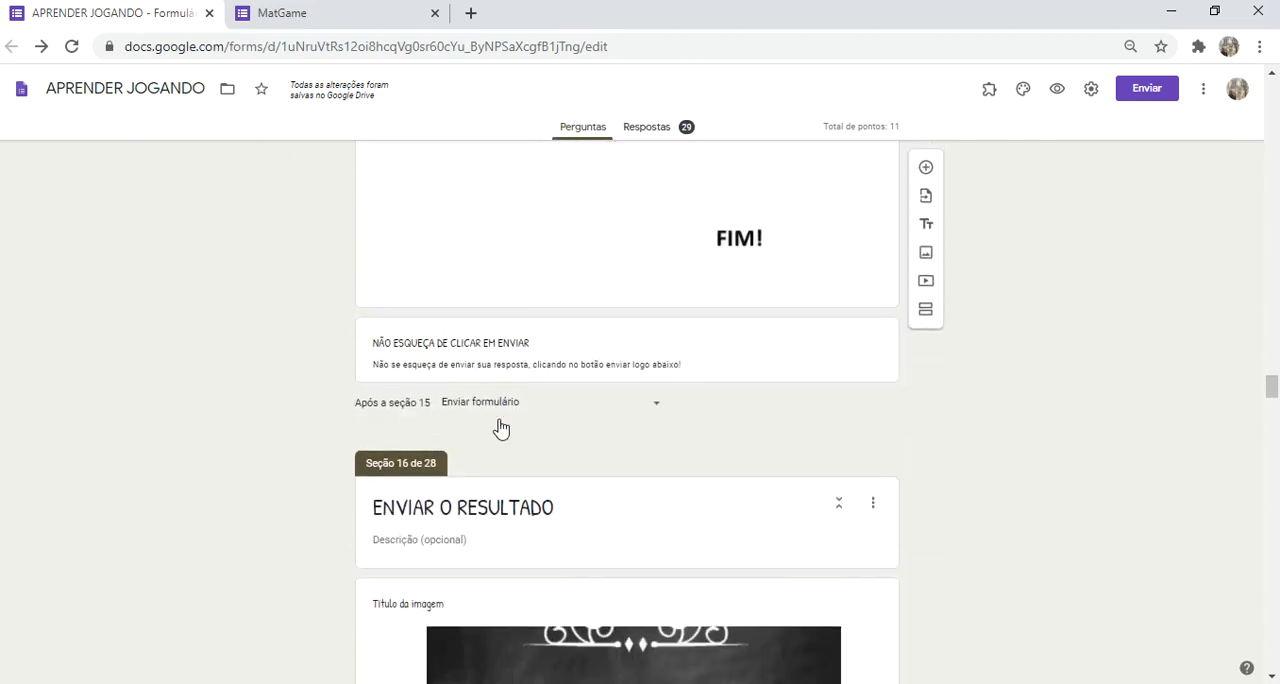
scroll(500, 428, "up", 10)
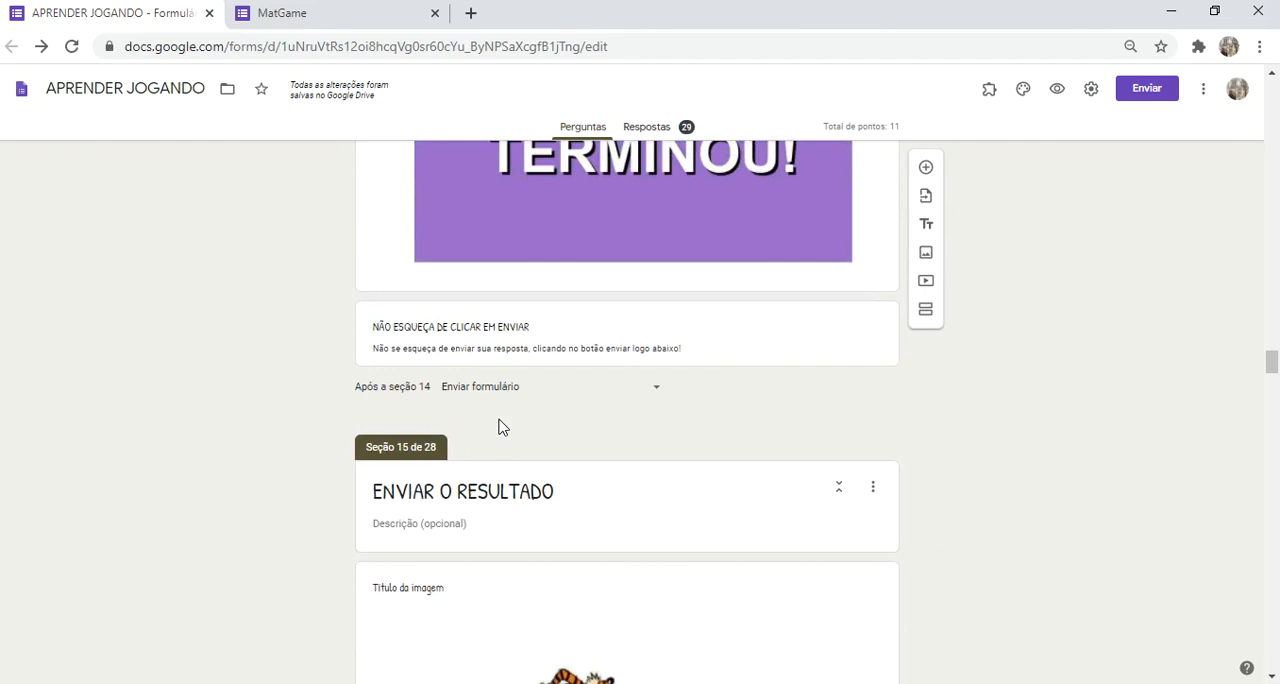
scroll(500, 428, "up", 10)
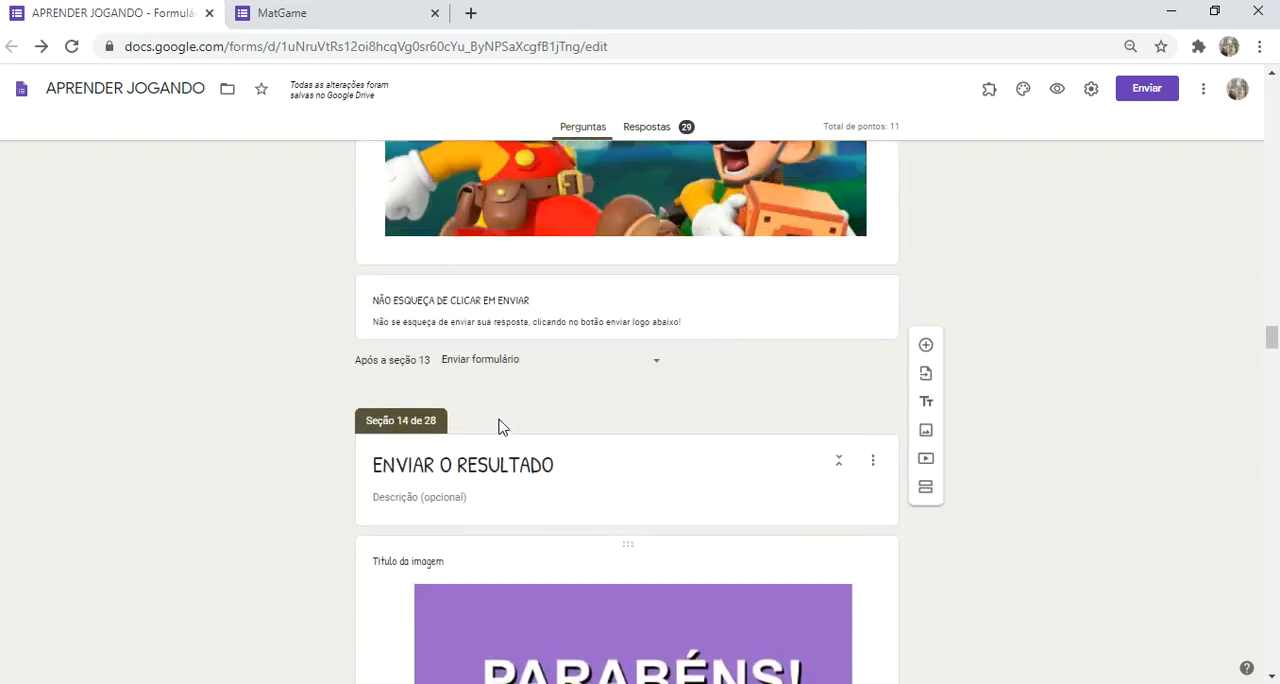
scroll(500, 428, "up", 2)
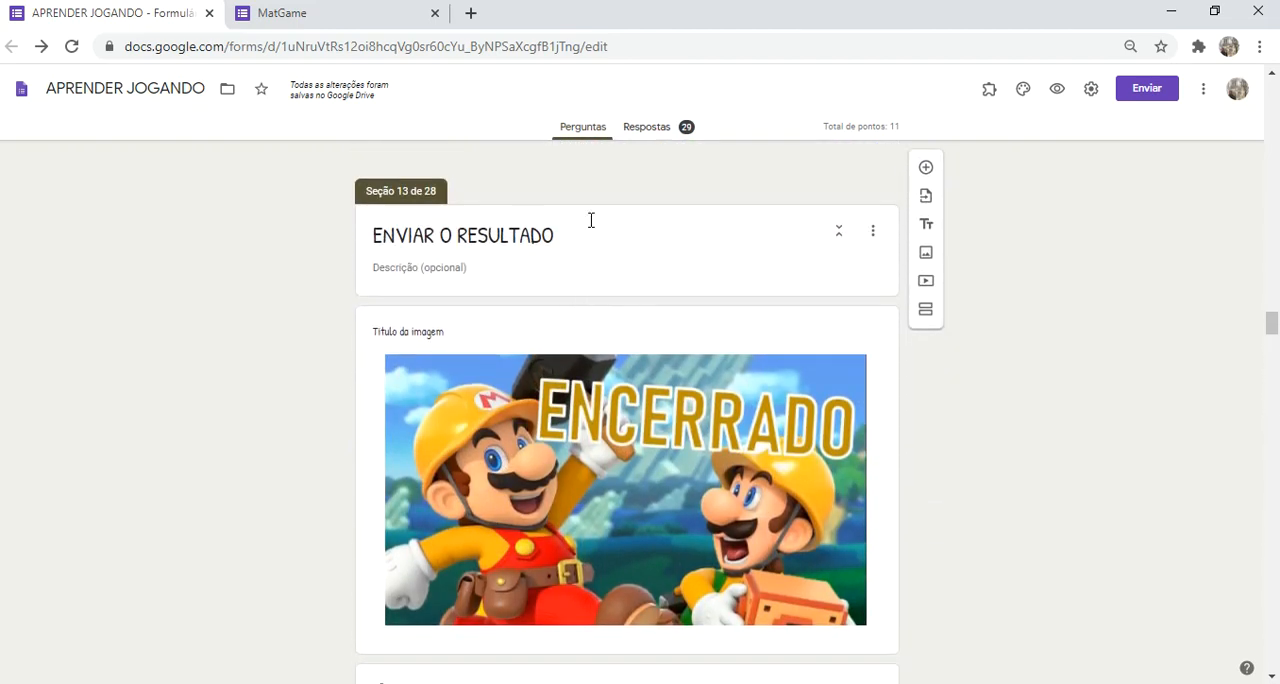
Step: Change the title of section 13 to "ENVIAR O RESULTADO 1"
left_click(577, 231)
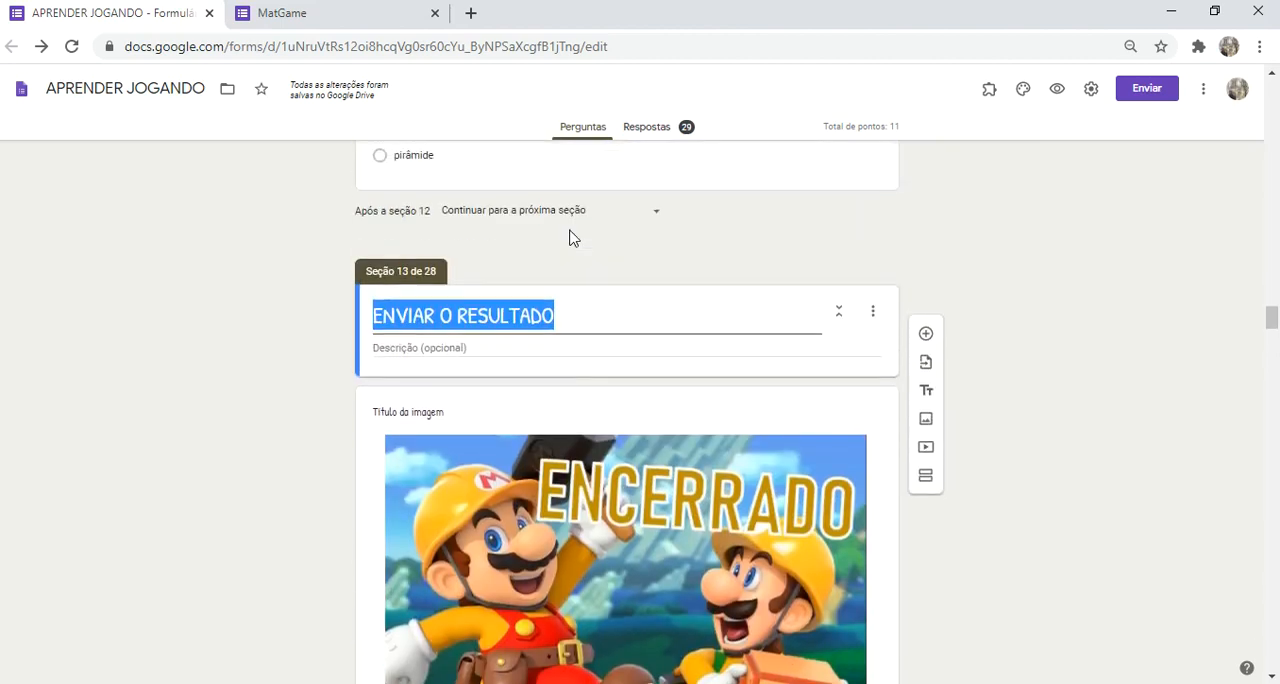
left_click(610, 314)
type("1")
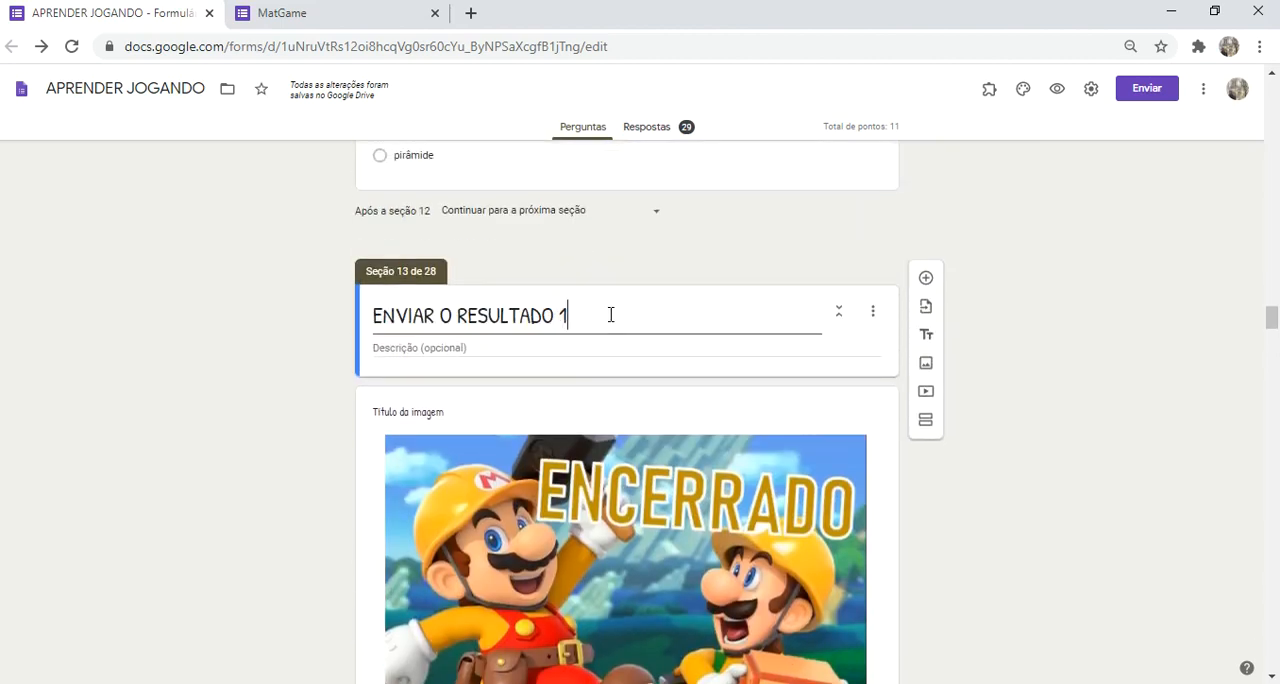
Step: Change the title of section 14 to "ENVIAR O RESULTADO 2"
scroll(610, 314, "down", 5)
scroll(566, 355, "down", 1)
left_click(571, 371)
left_click(571, 371)
type("2")
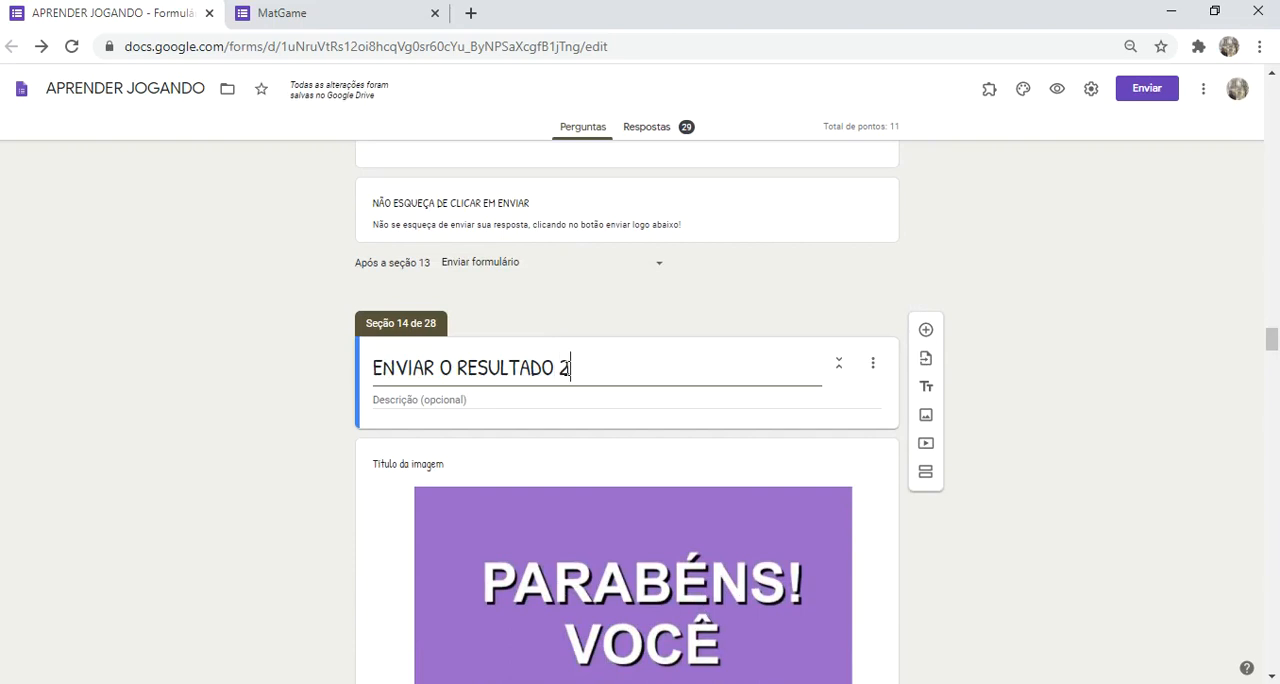
Step: Change the title of section 15 to "ENVIAR O RESULTADO 2"
scroll(568, 370, "down", 5)
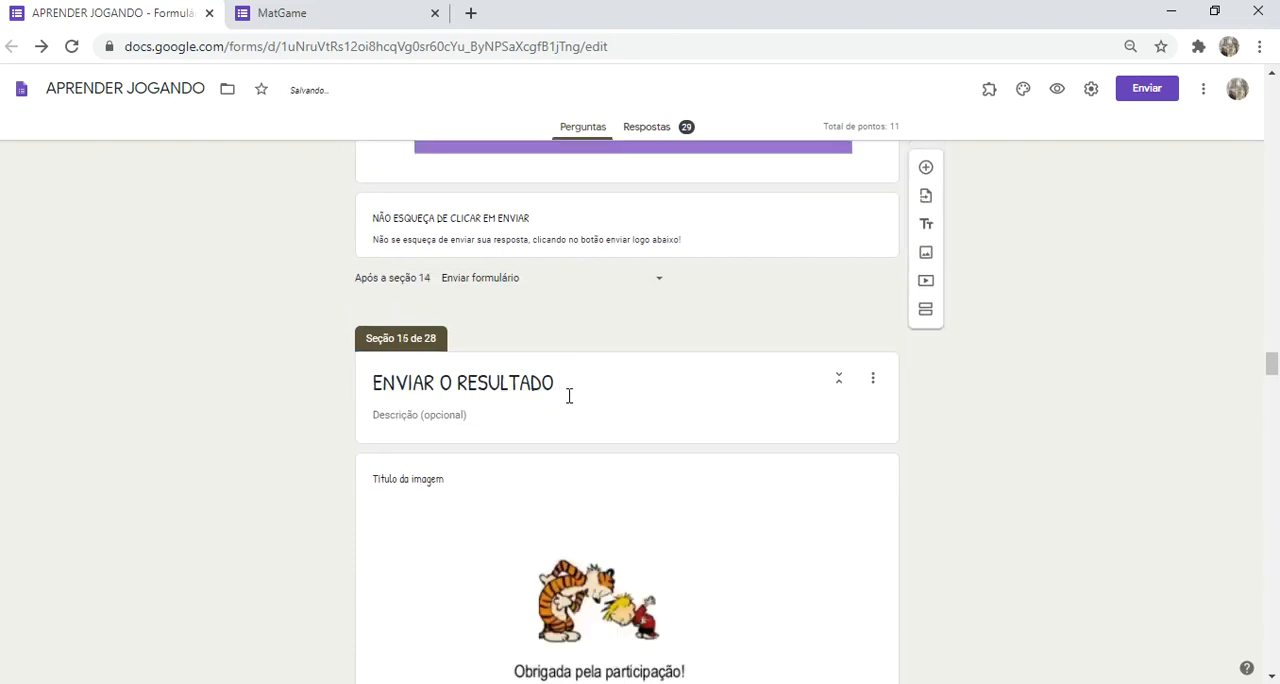
left_click(570, 387)
left_click(570, 387)
type("2")
Step: Open the salgados question in section 9 and check the section destinations offered for answers 11, 8 and 9
scroll(266, 424, "up", 10)
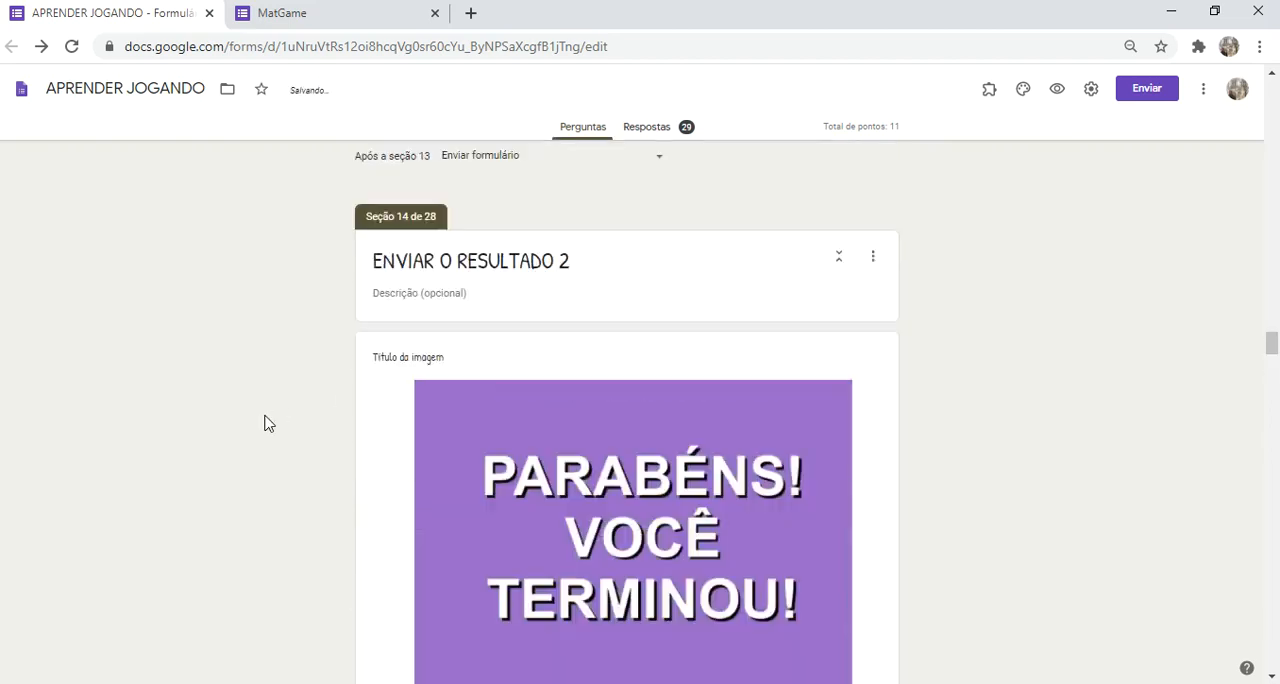
scroll(266, 424, "up", 15)
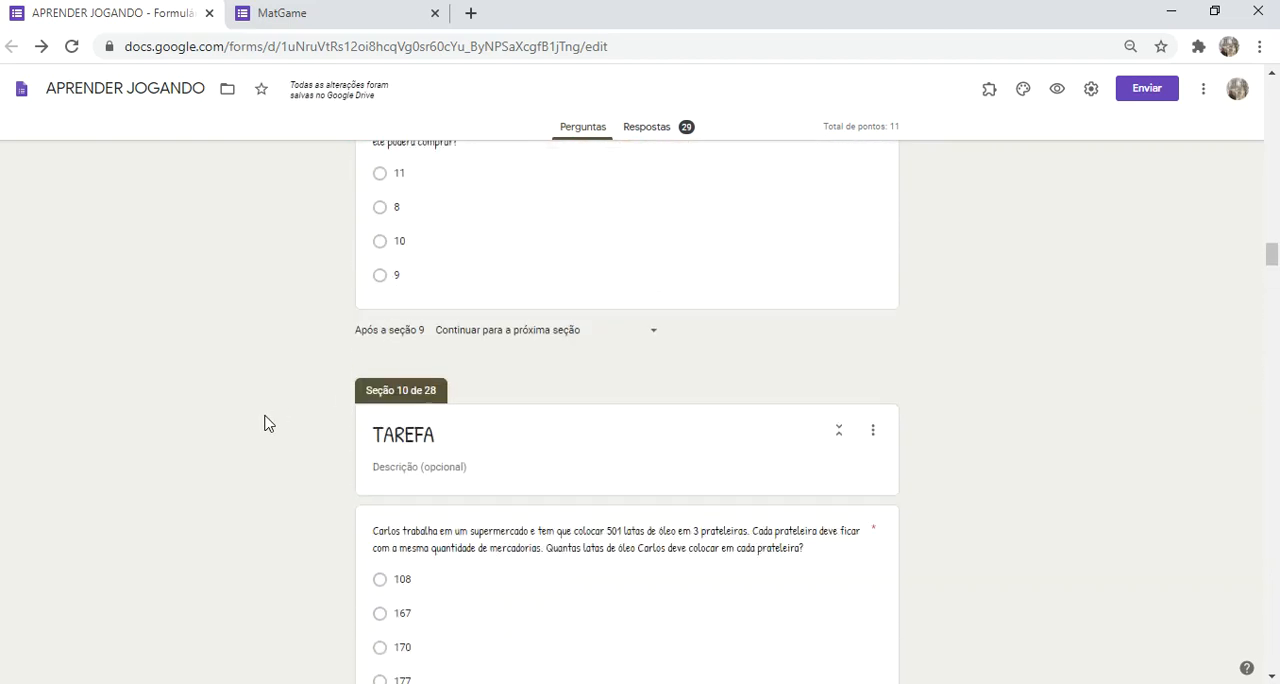
right_click(266, 423)
left_click(231, 375)
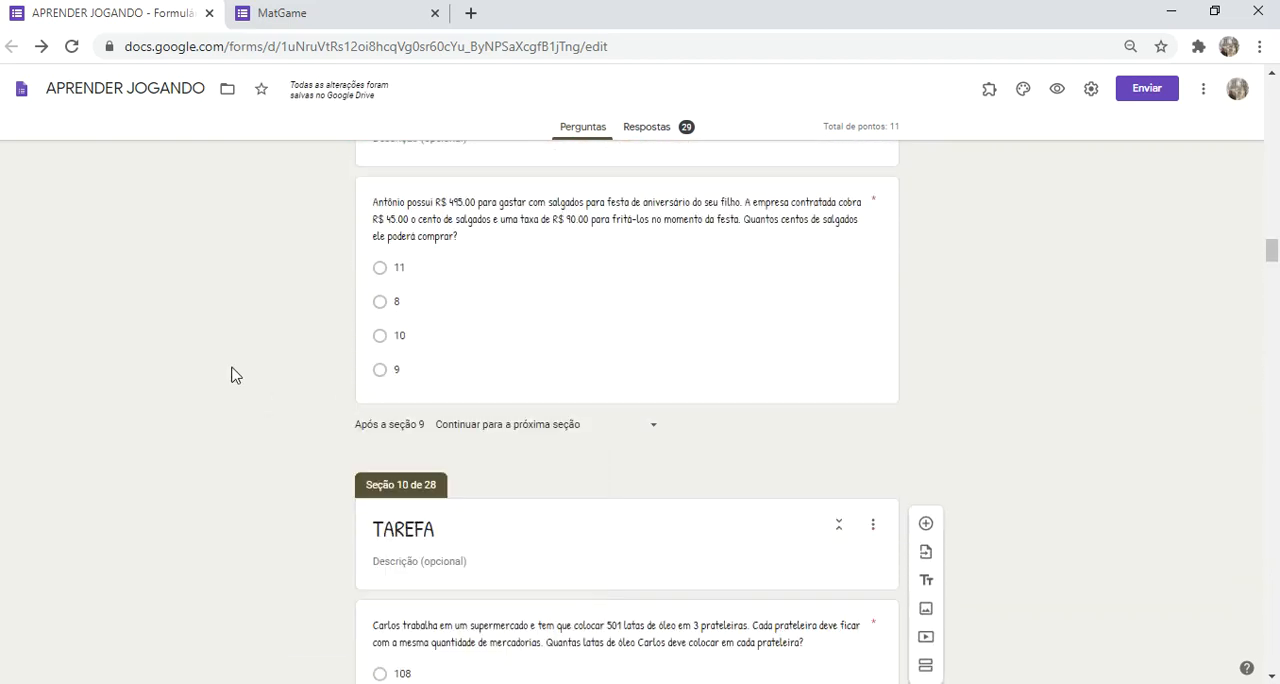
left_click(420, 271)
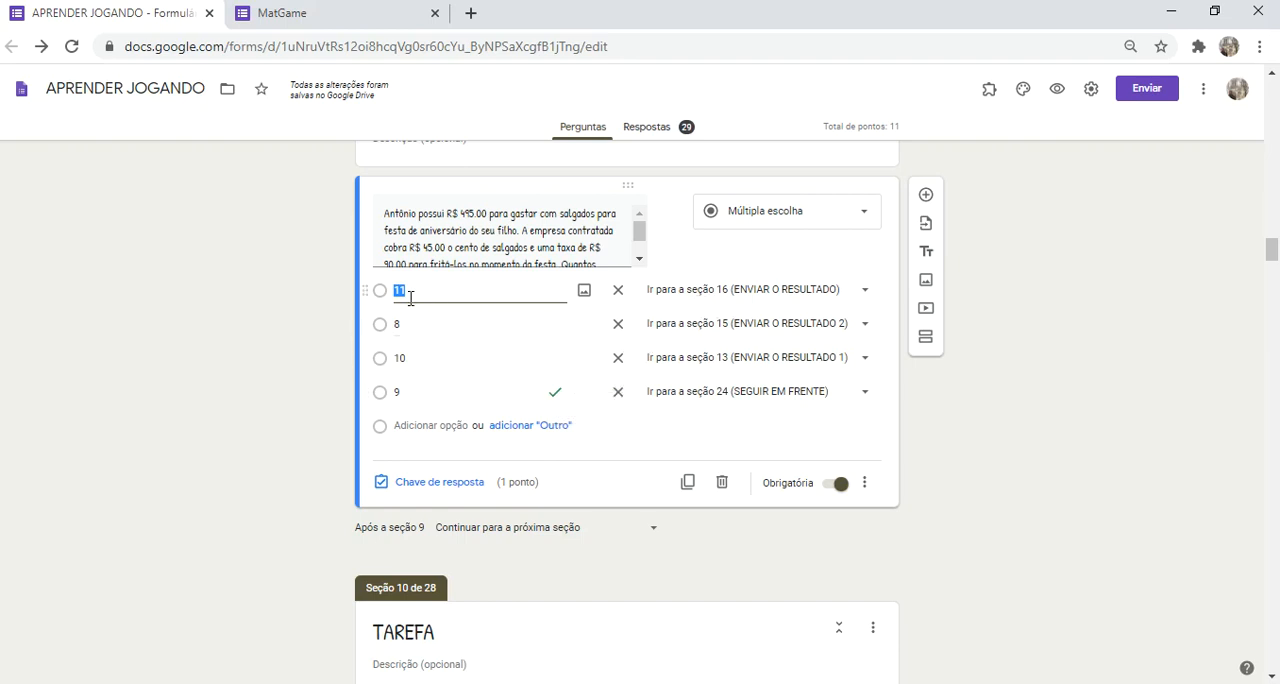
left_click(701, 298)
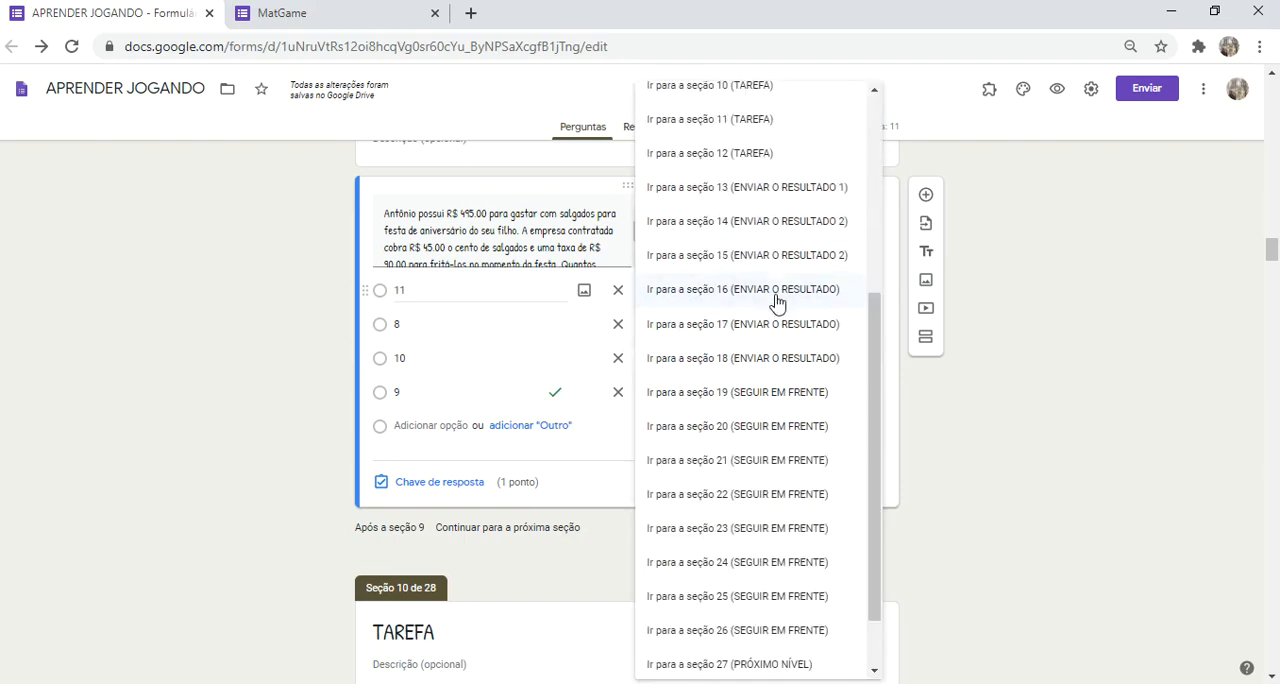
left_click(291, 357)
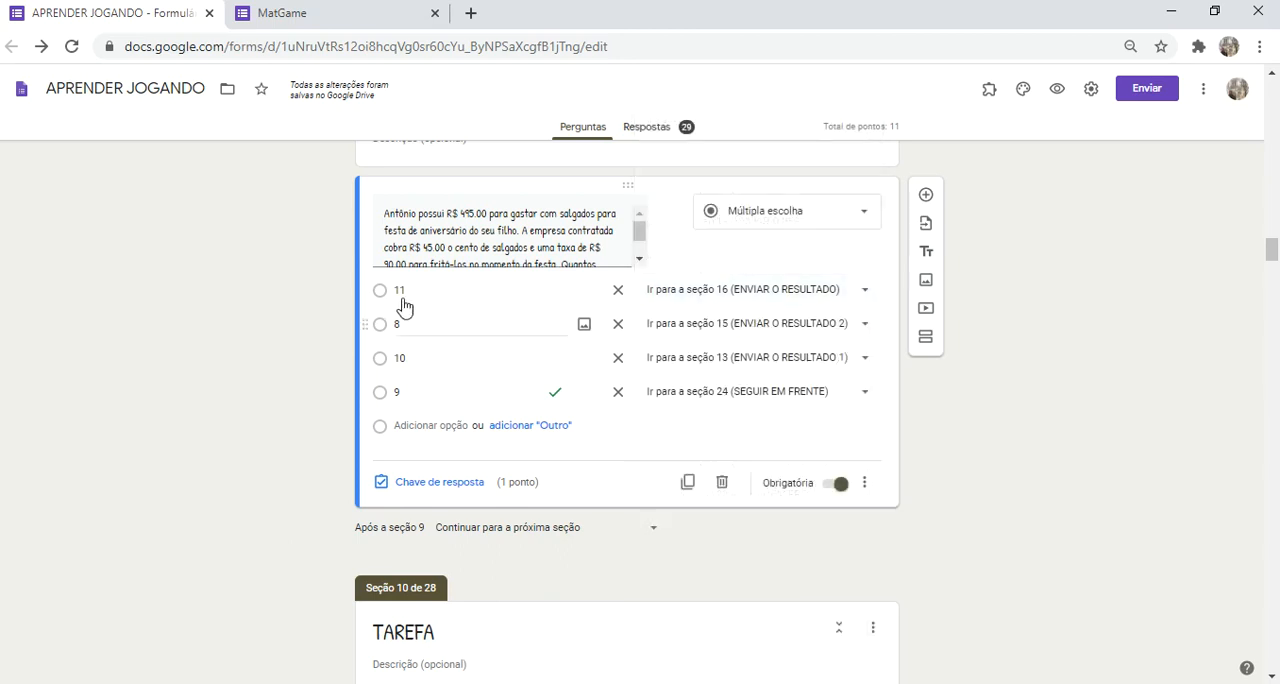
left_click(707, 331)
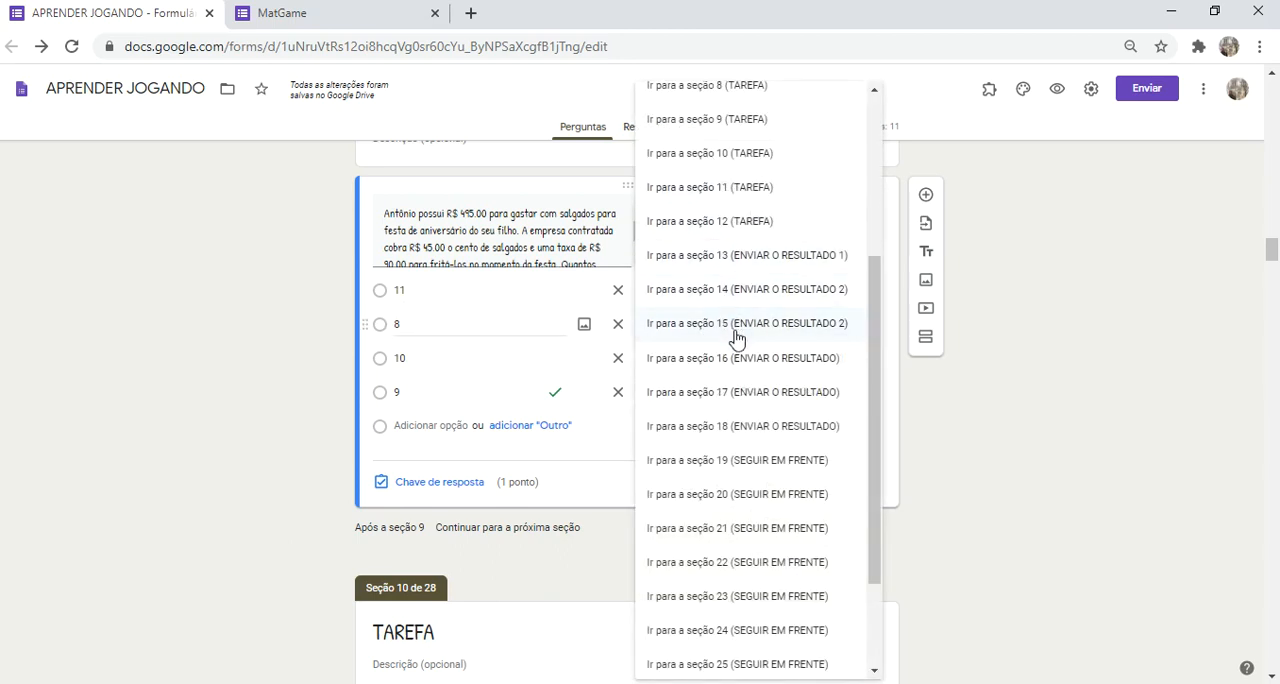
left_click(425, 410)
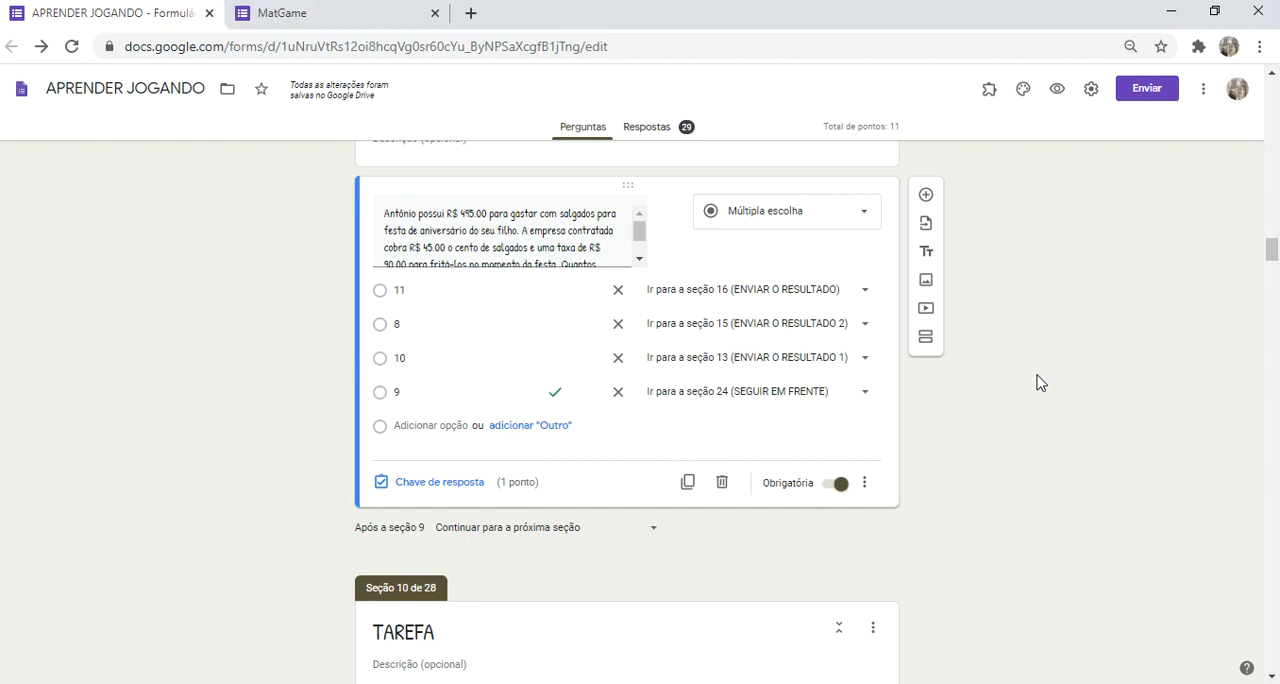
scroll(1040, 383, "down", 3)
scroll(1037, 381, "up", 1)
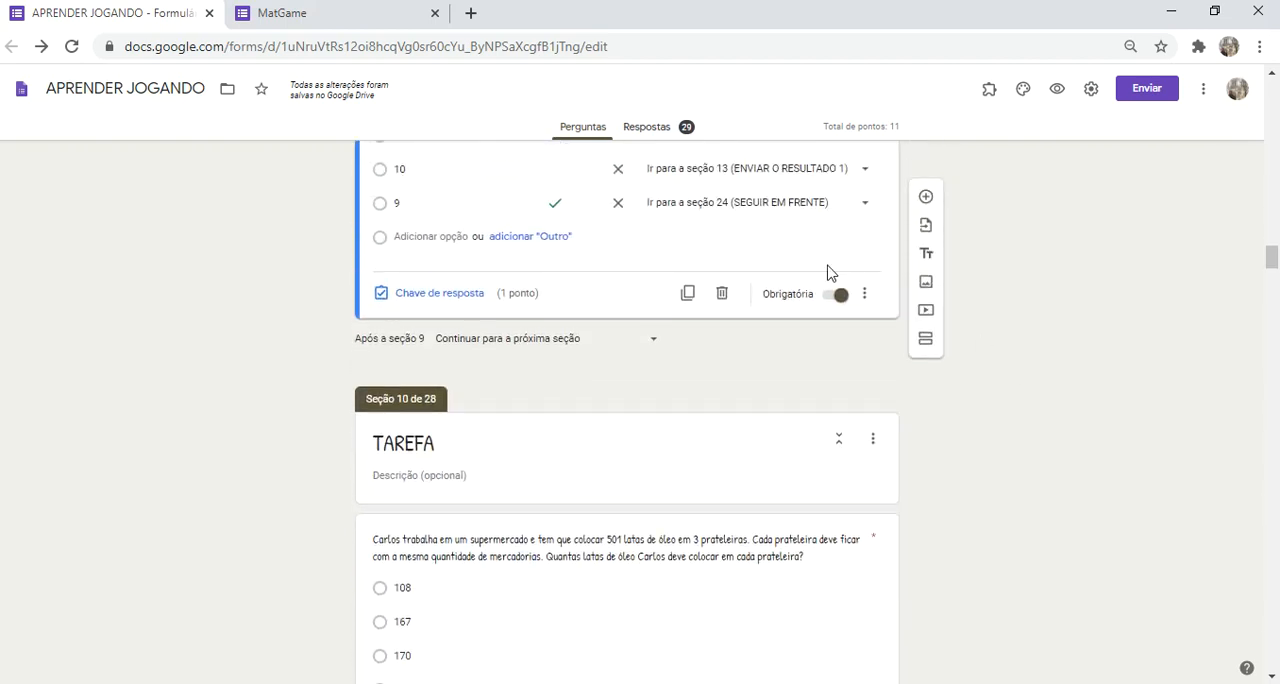
left_click(803, 210)
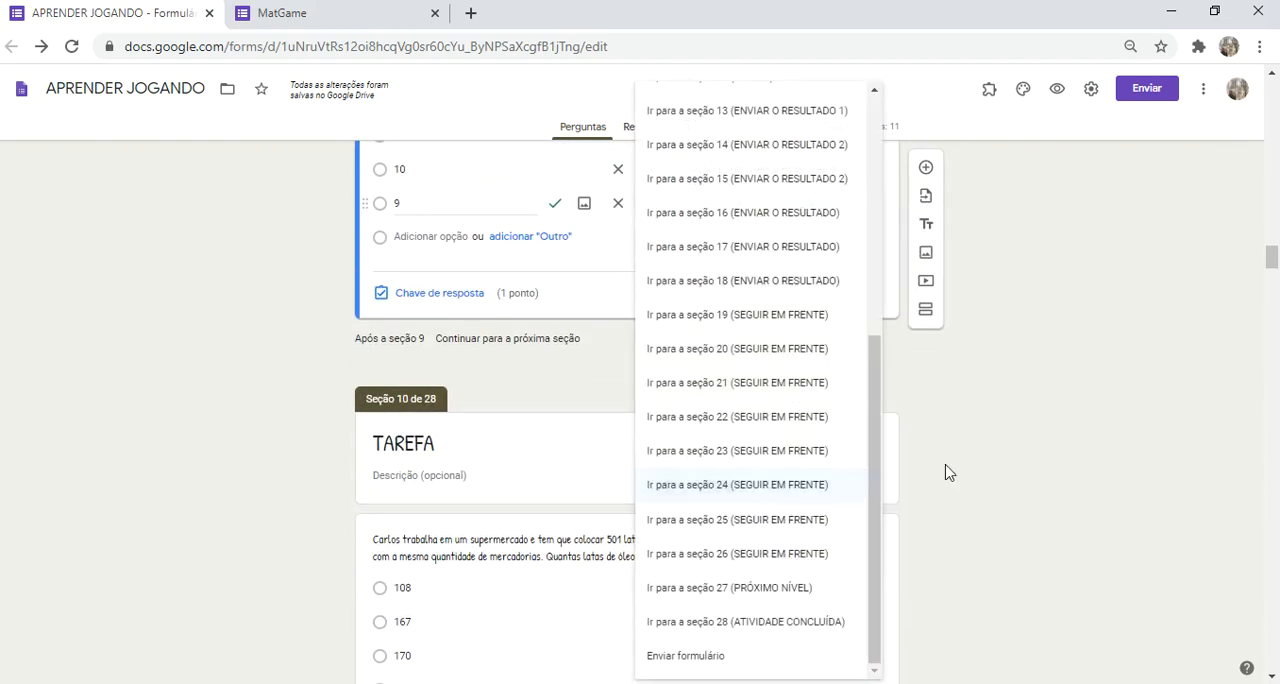
Step: Review the ENVIAR O RESULTADO and SEGUIR EM FRENTE sections from 14 to 24 and where each one leads
scroll(1066, 438, "down", 15)
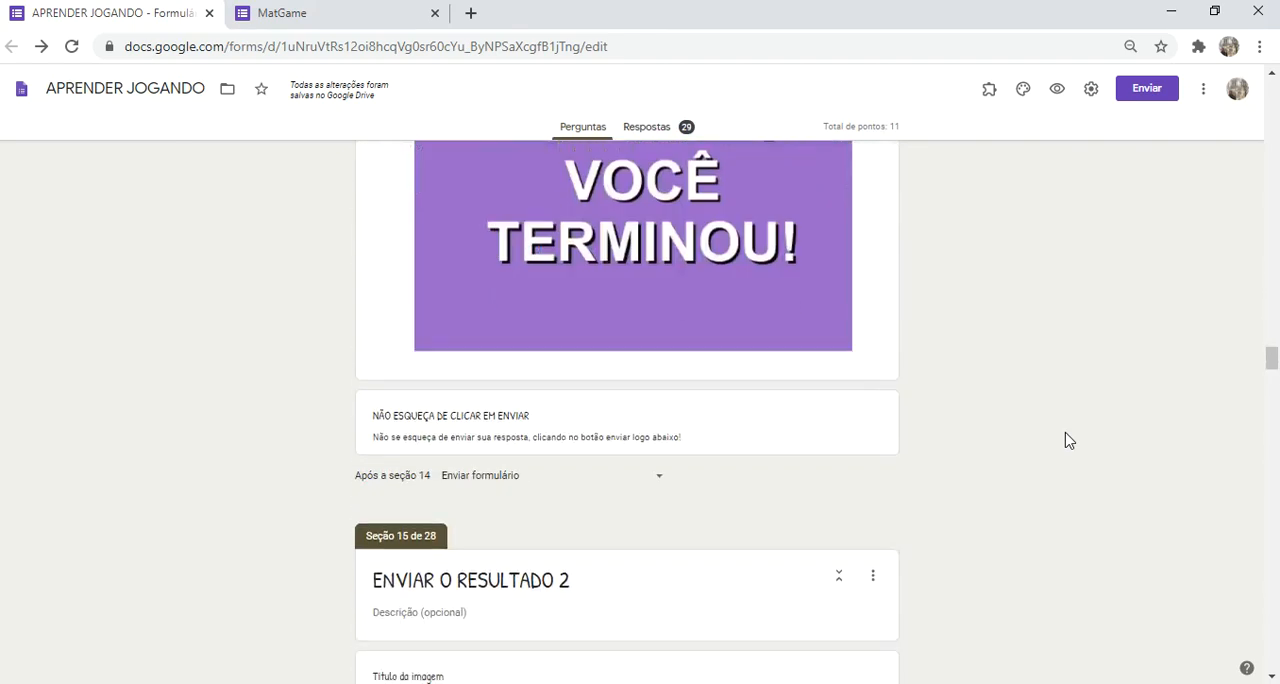
scroll(1068, 440, "down", 15)
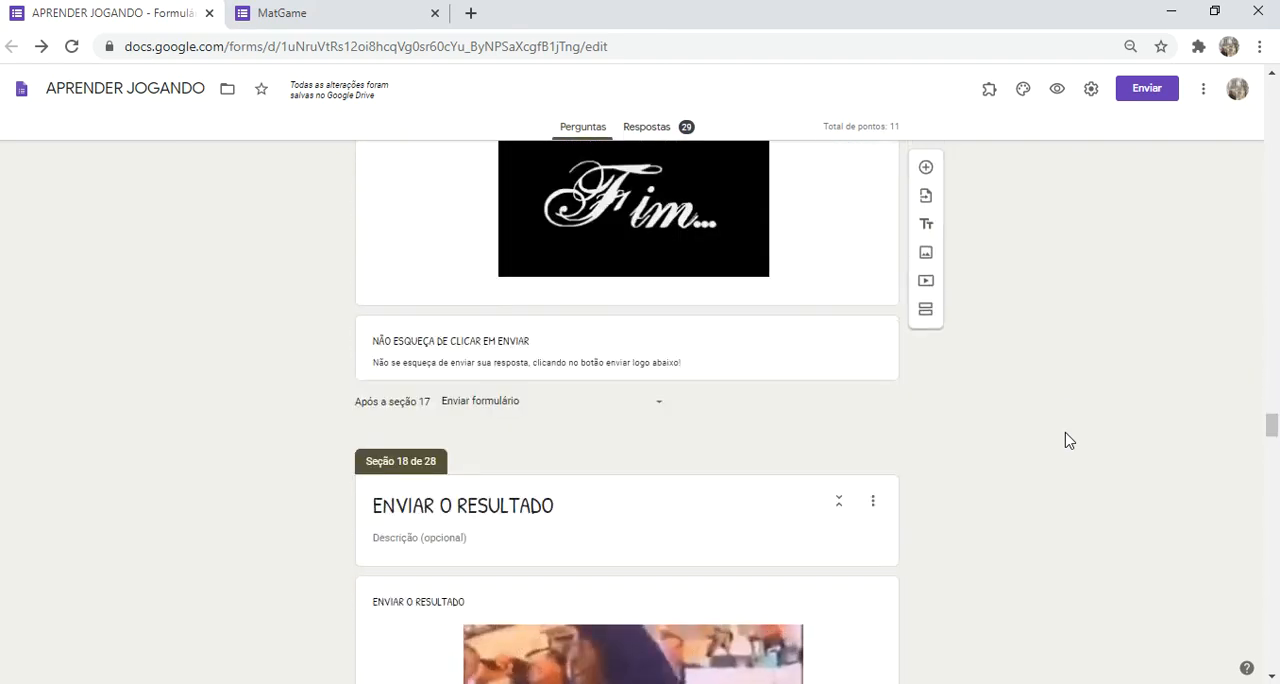
scroll(1066, 438, "down", 5)
scroll(1066, 437, "up", 1)
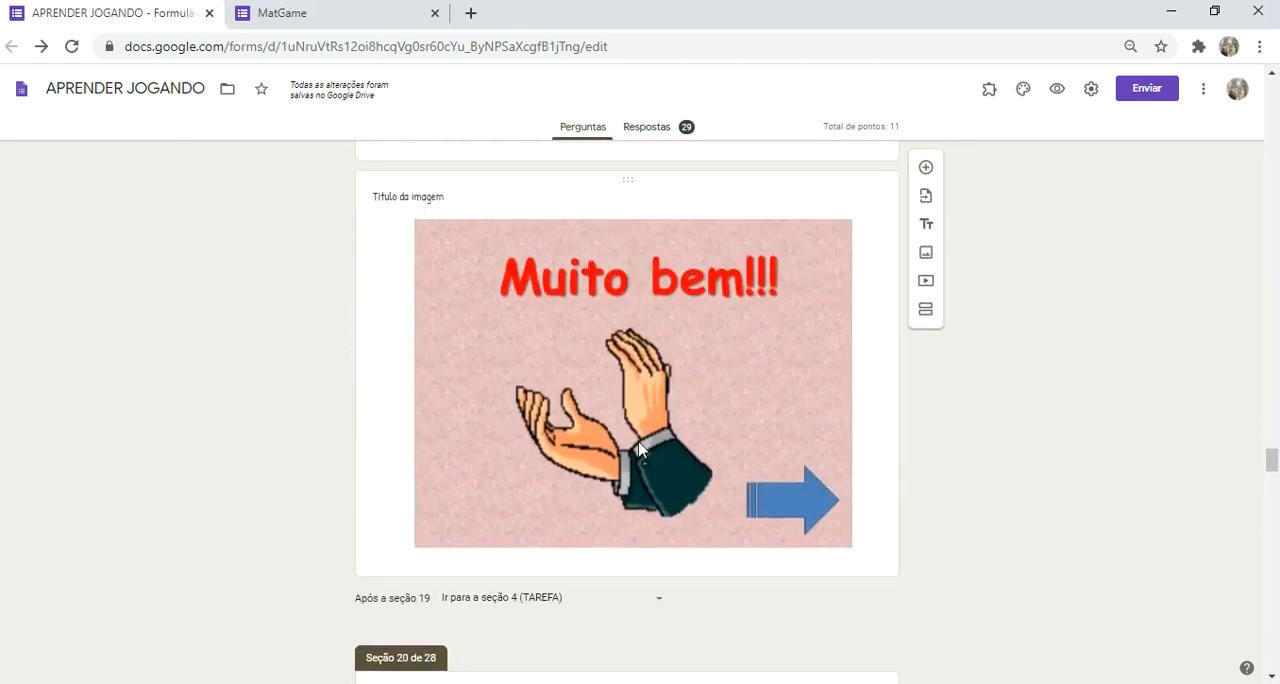
scroll(280, 437, "down", 10)
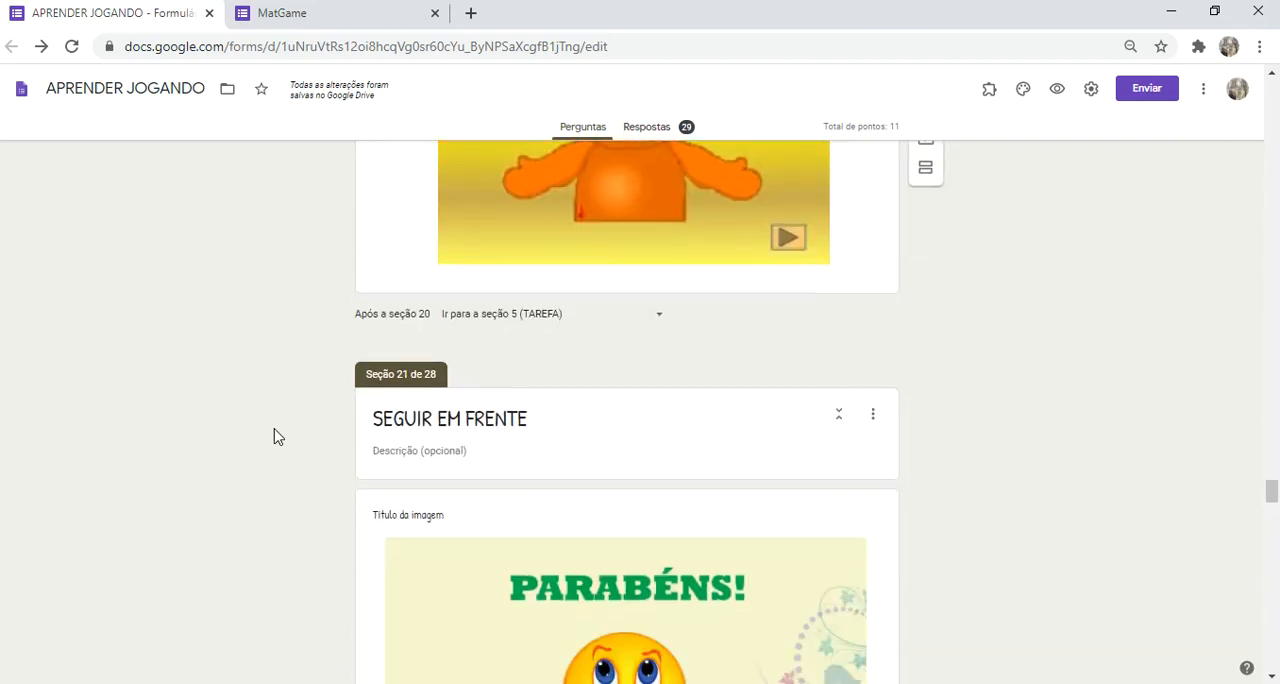
scroll(277, 437, "down", 8)
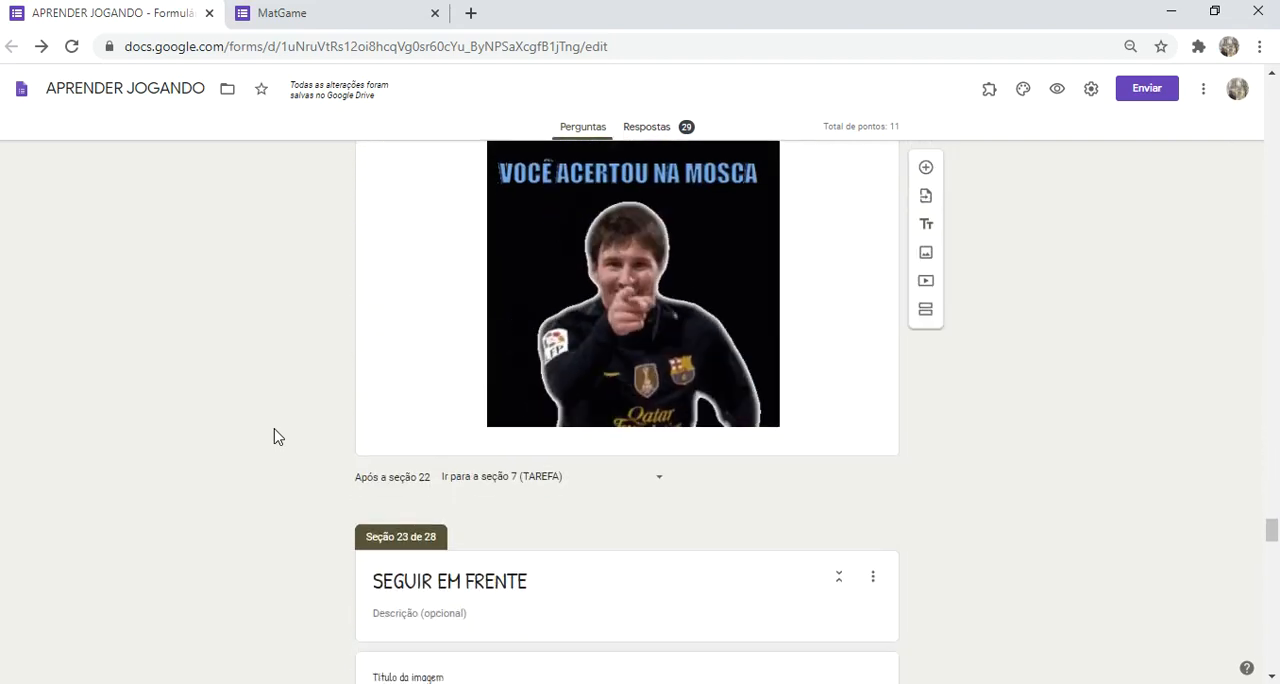
scroll(277, 437, "down", 10)
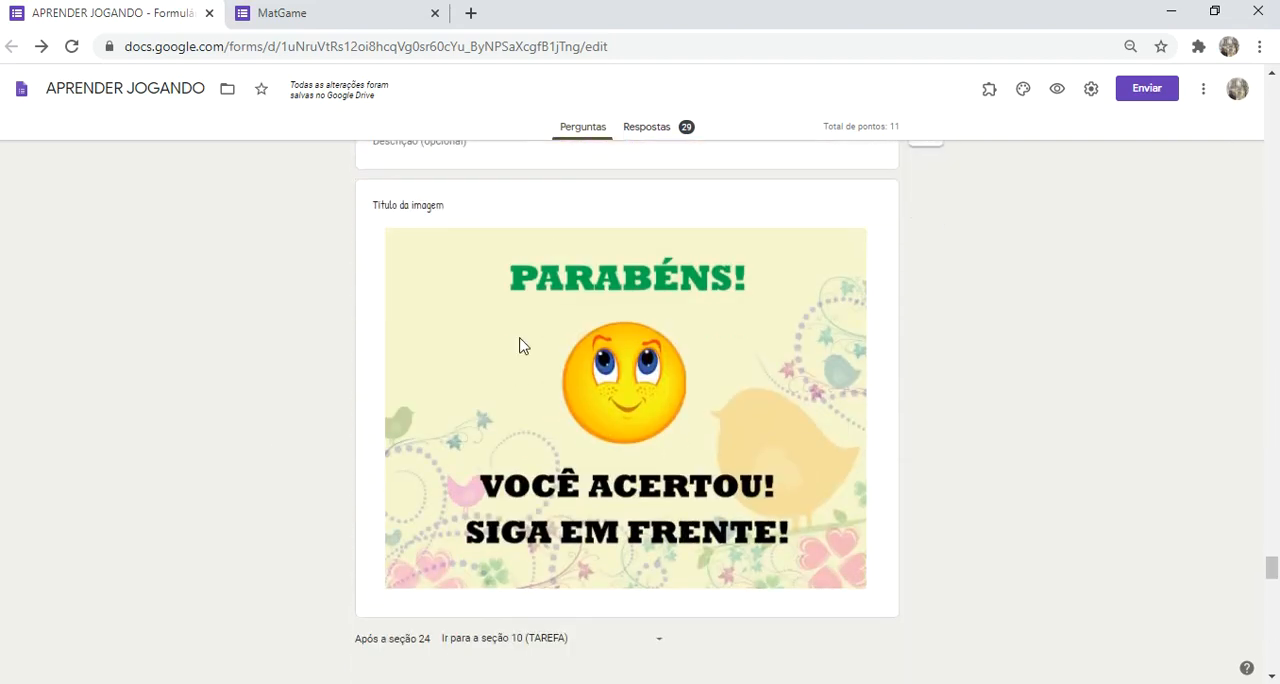
scroll(250, 488, "up", 8)
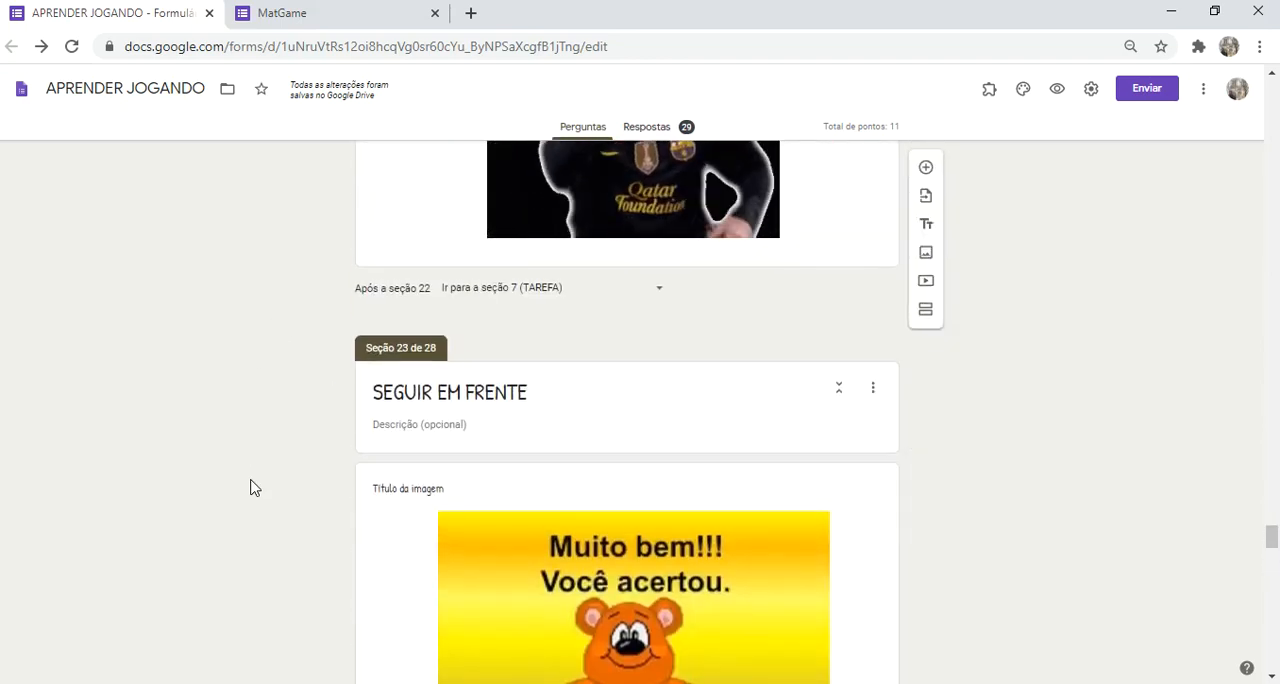
scroll(250, 488, "up", 8)
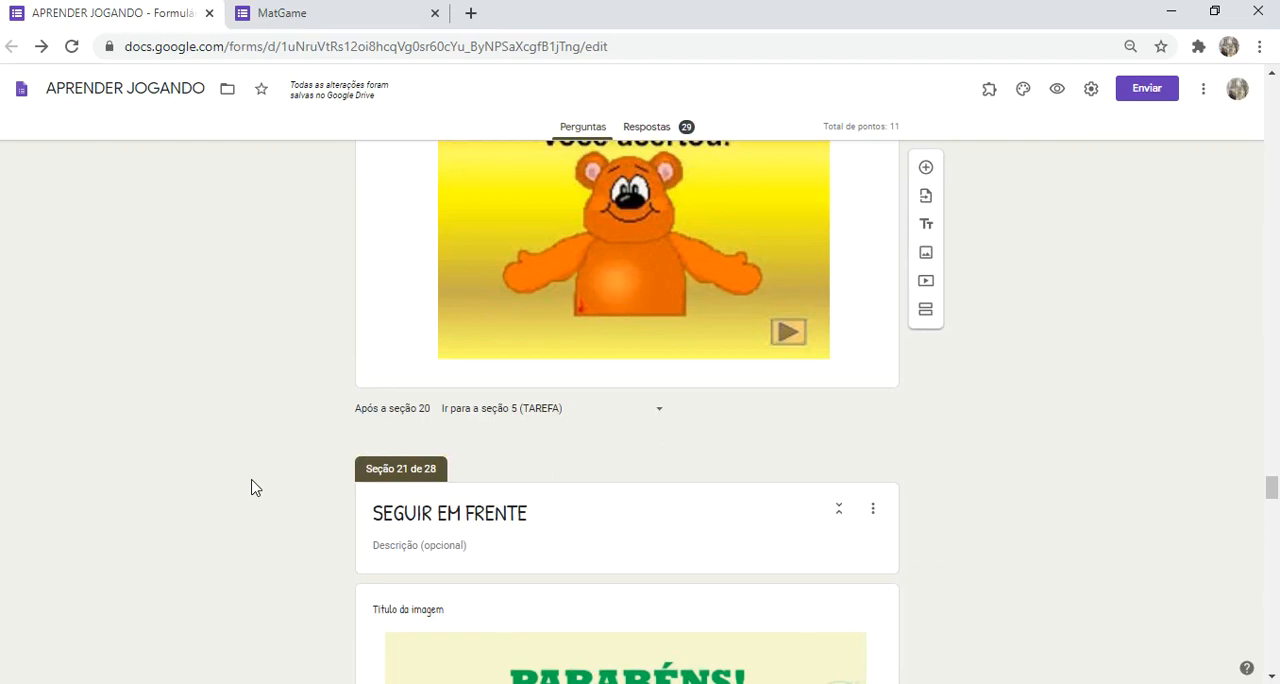
scroll(252, 488, "up", 10)
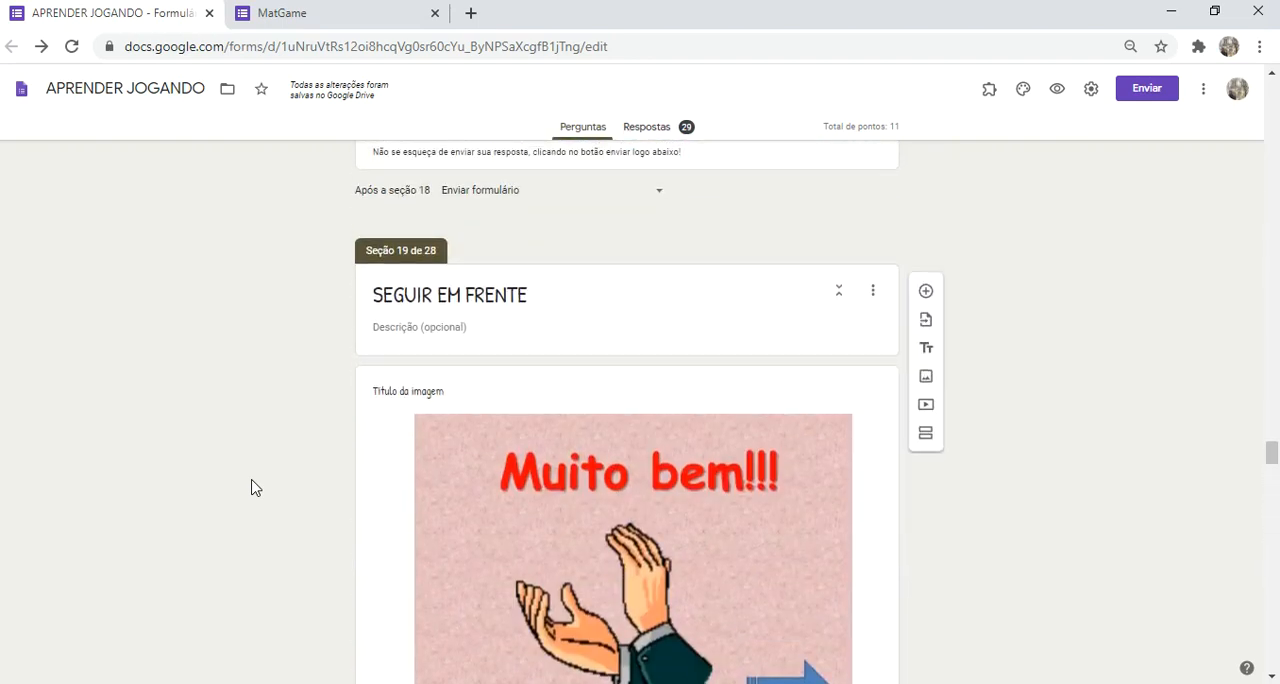
scroll(260, 493, "up", 8)
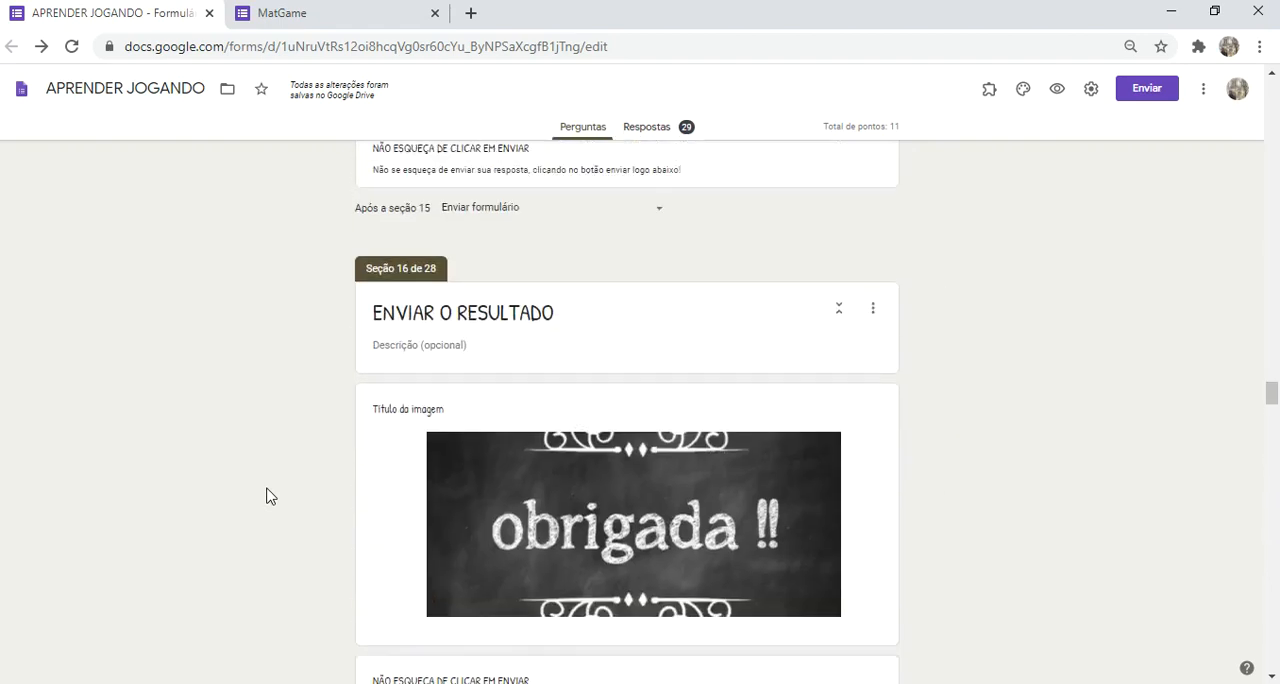
Step: Open the question about Carlos's supermarket in section 10 and check its answer destinations and display options
scroll(267, 496, "up", 10)
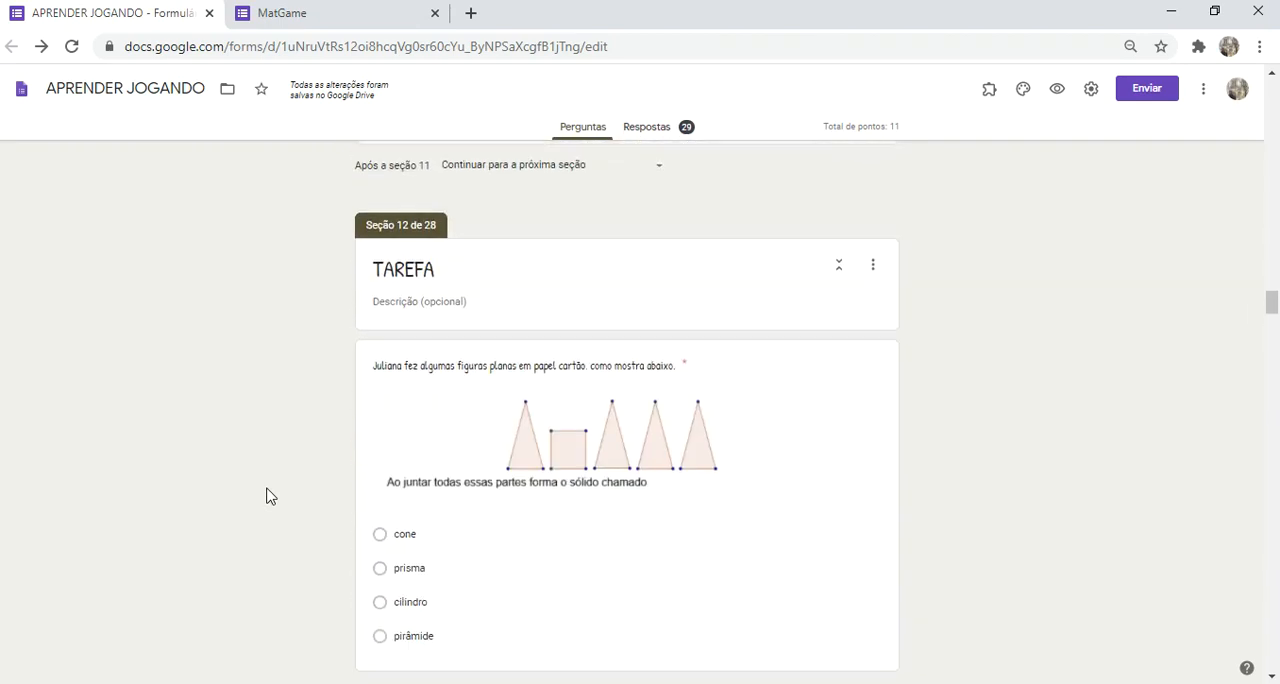
scroll(270, 490, "up", 8)
scroll(278, 478, "down", 5)
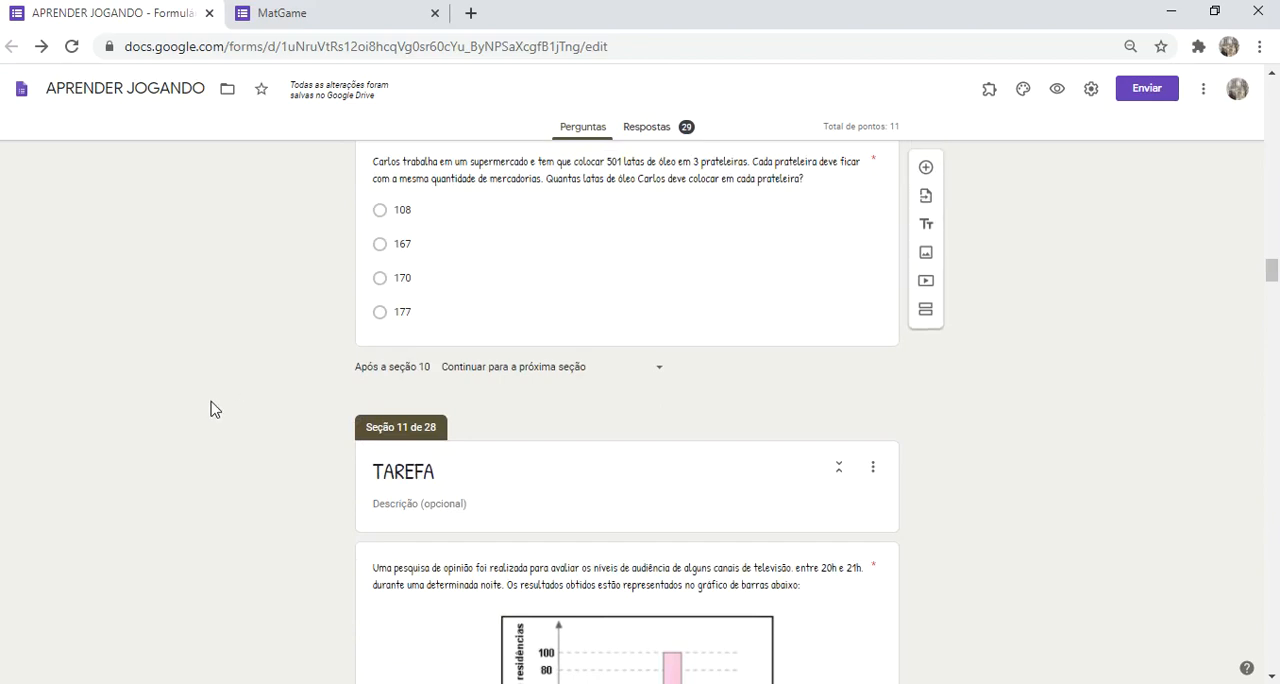
scroll(211, 406, "up", 1)
scroll(211, 406, "up", 1)
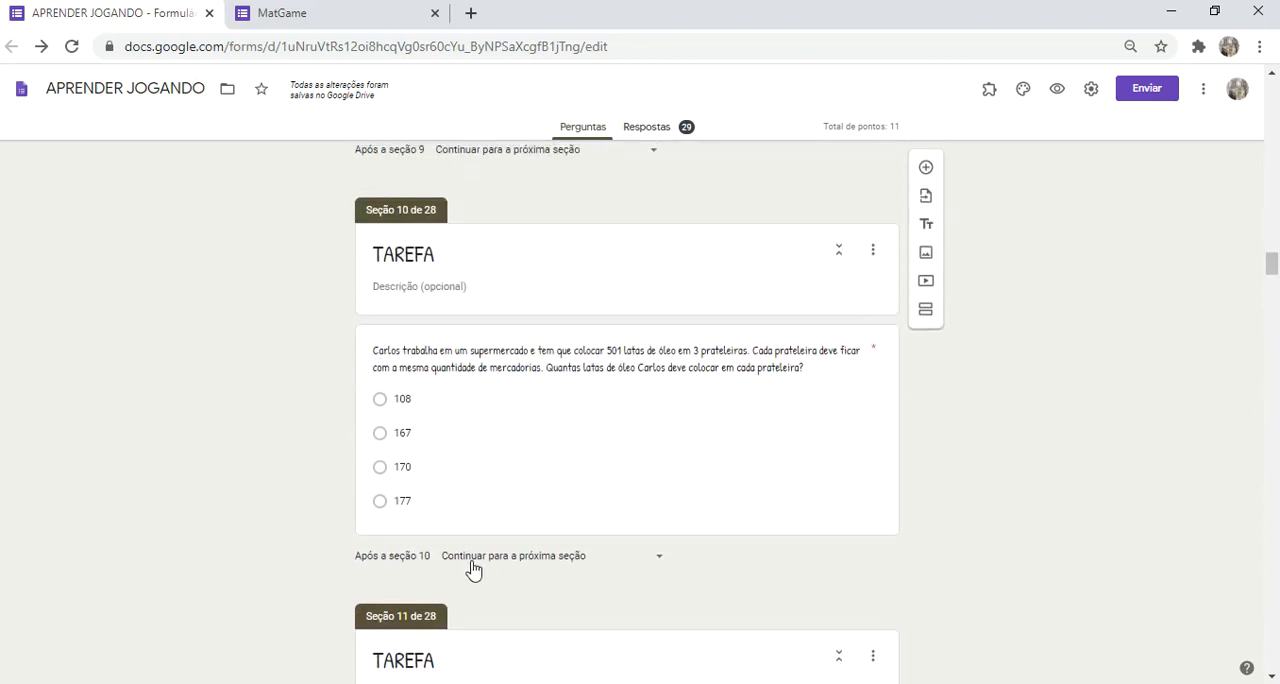
left_click(464, 391)
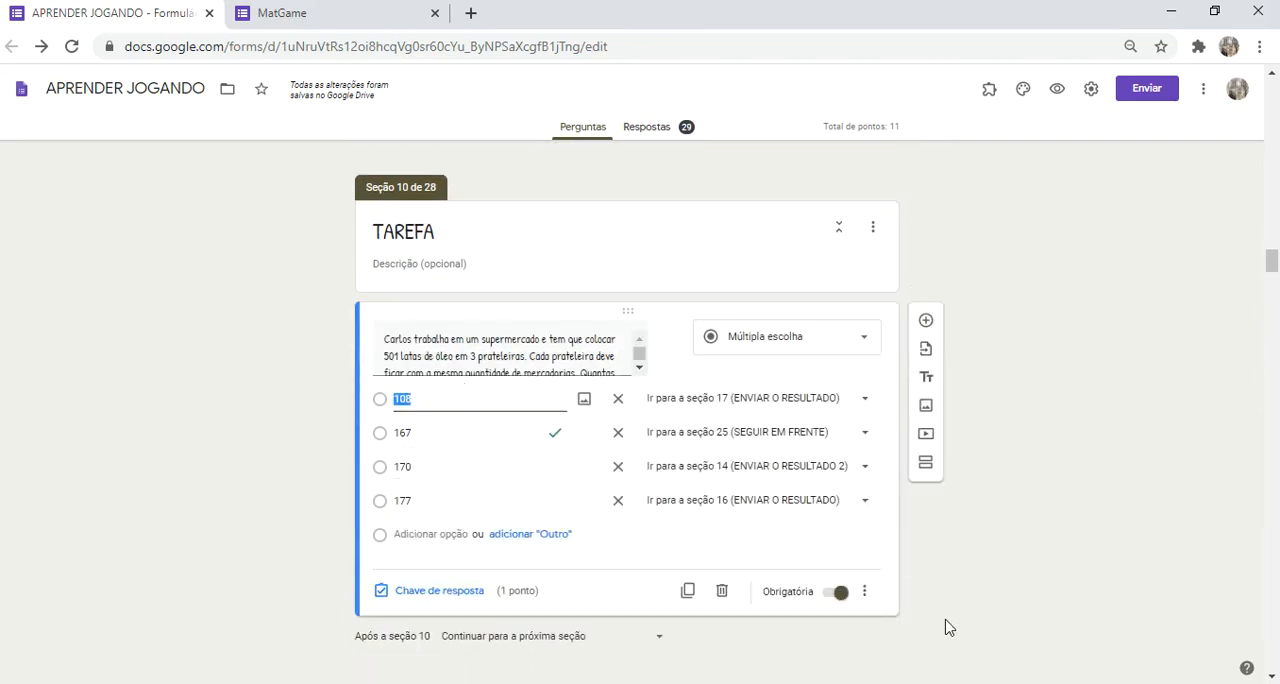
left_click(865, 592)
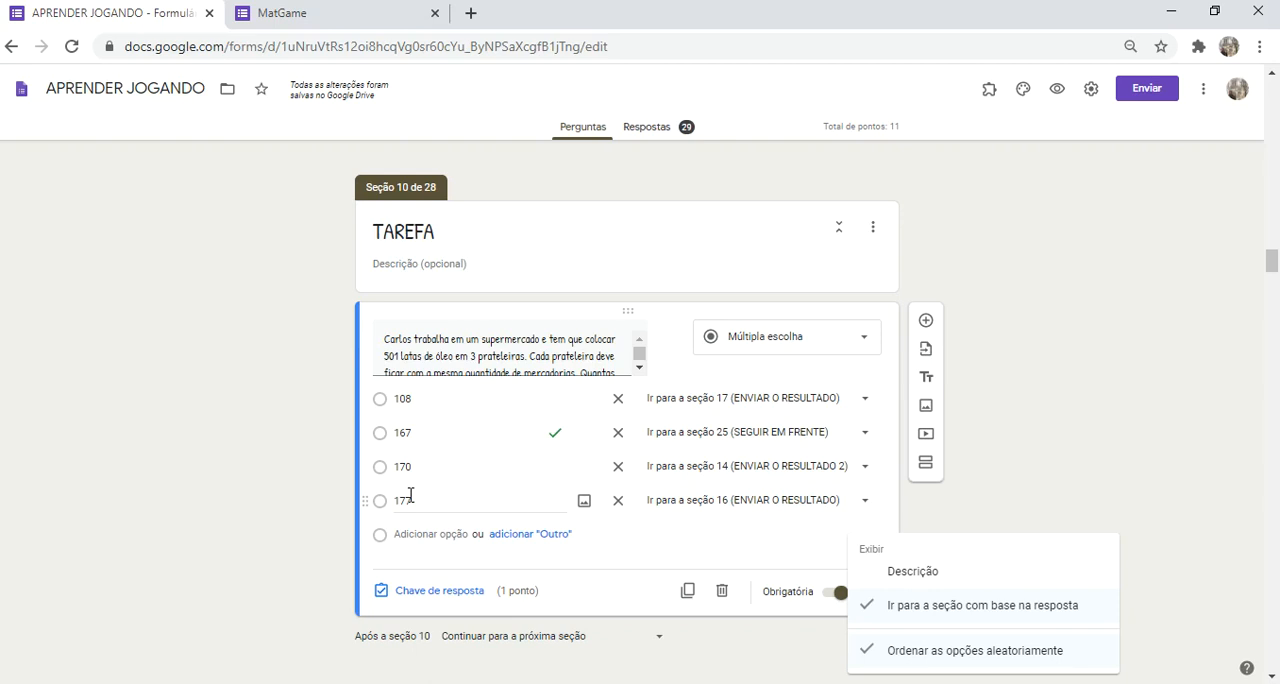
left_click(274, 515)
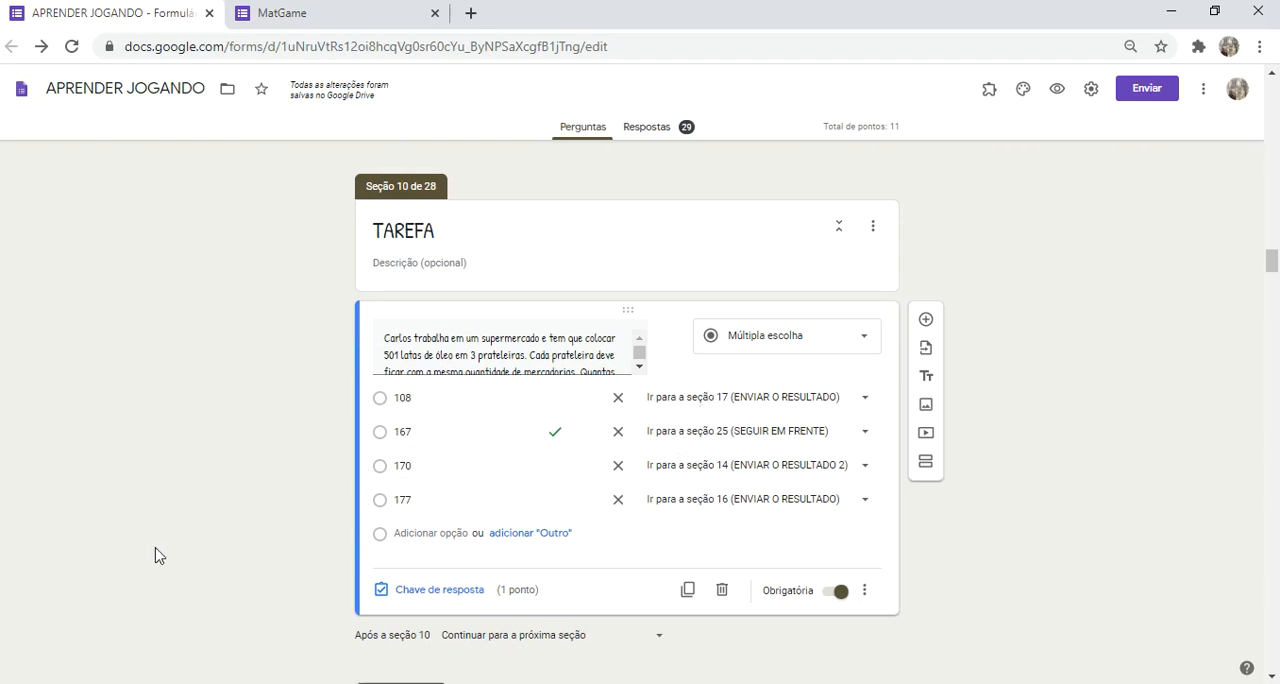
Step: Review the ENVIAR O RESULTADO 1 section and check the destinations offered after section 13
scroll(154, 553, "down", 3)
scroll(154, 553, "down", 15)
scroll(154, 553, "up", 5)
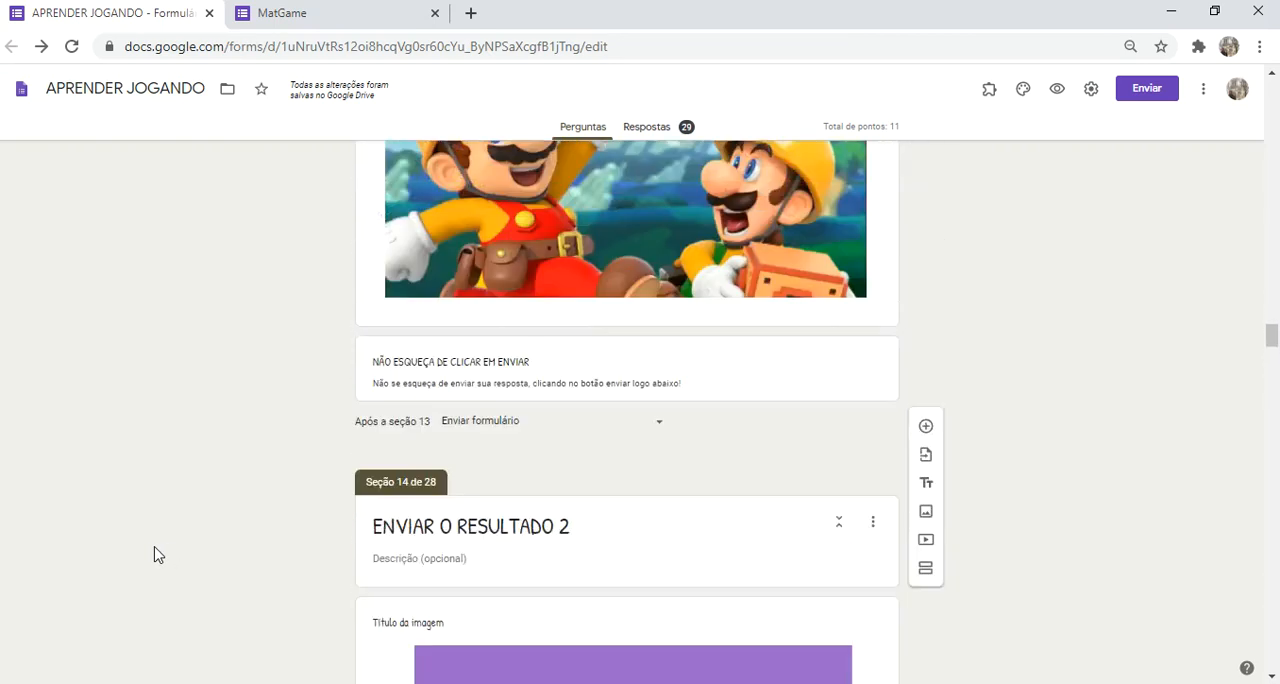
scroll(203, 449, "up", 1)
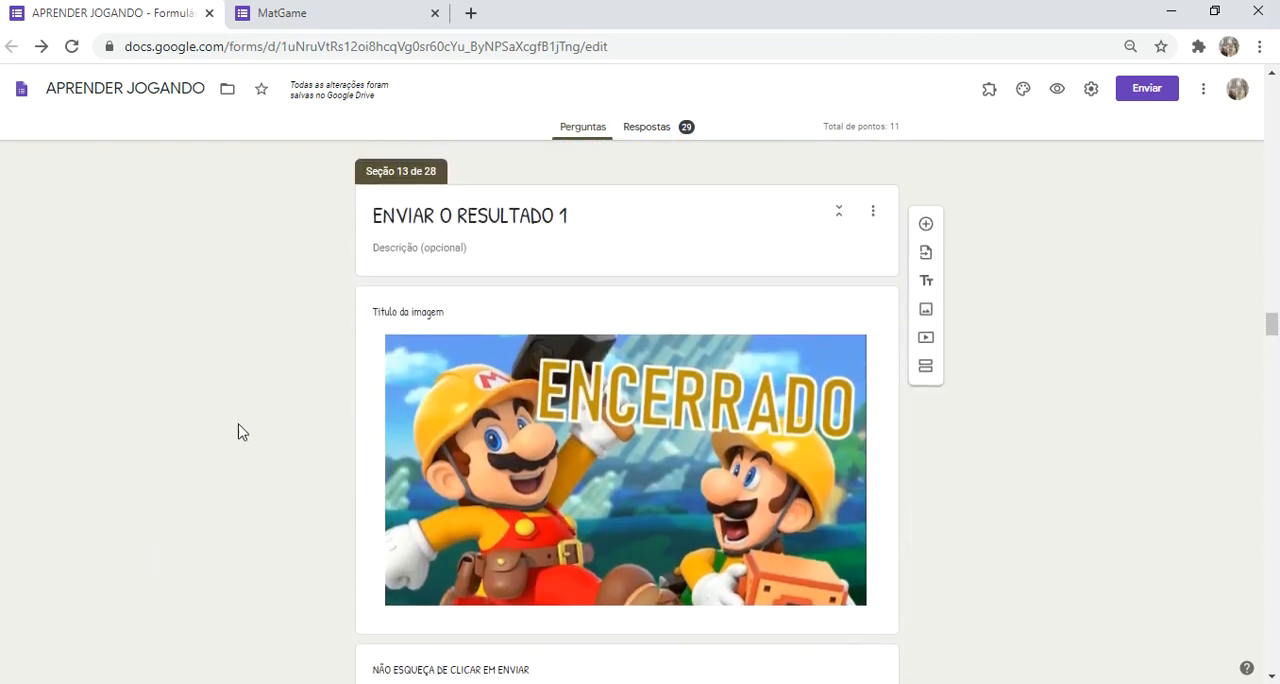
scroll(552, 452, "down", 2)
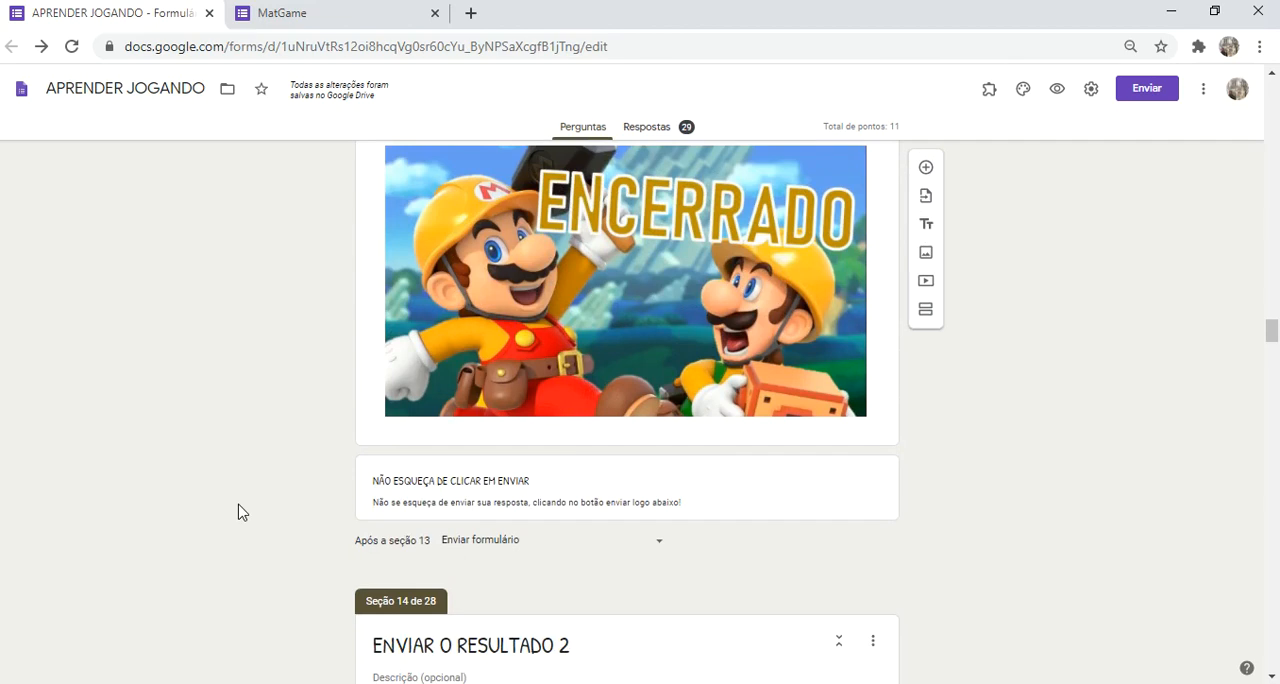
scroll(240, 512, "up", 2)
scroll(223, 491, "down", 3)
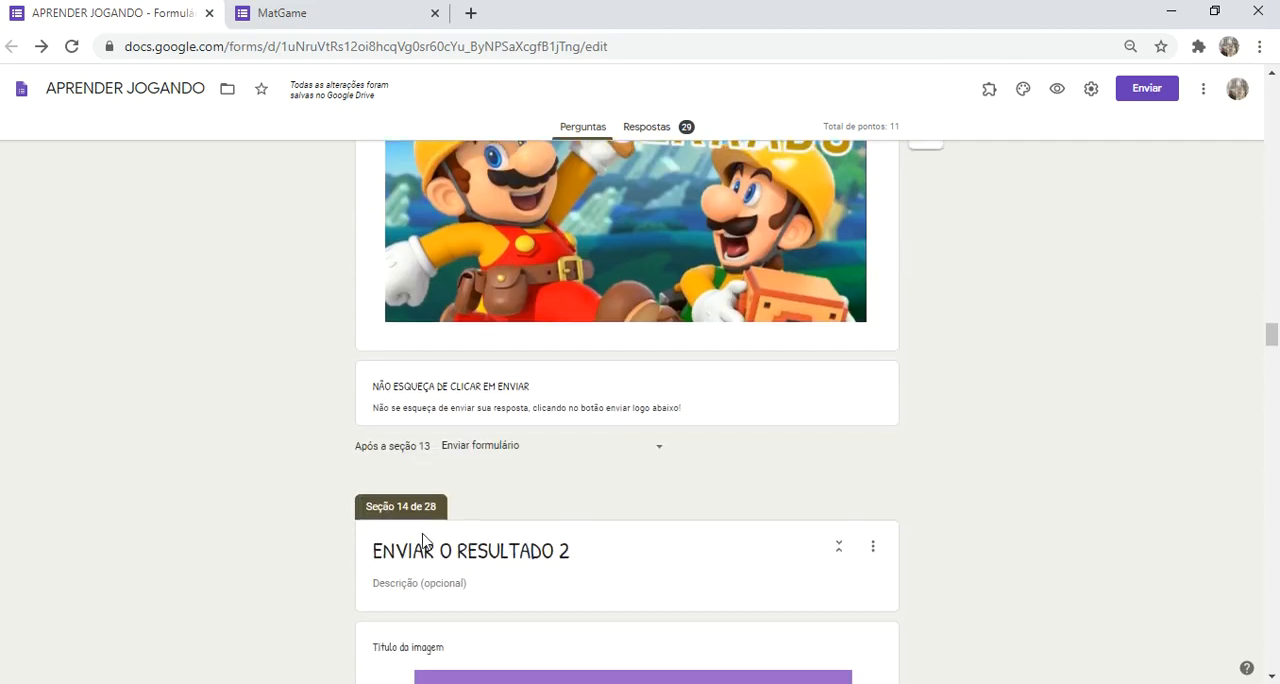
left_click(494, 461)
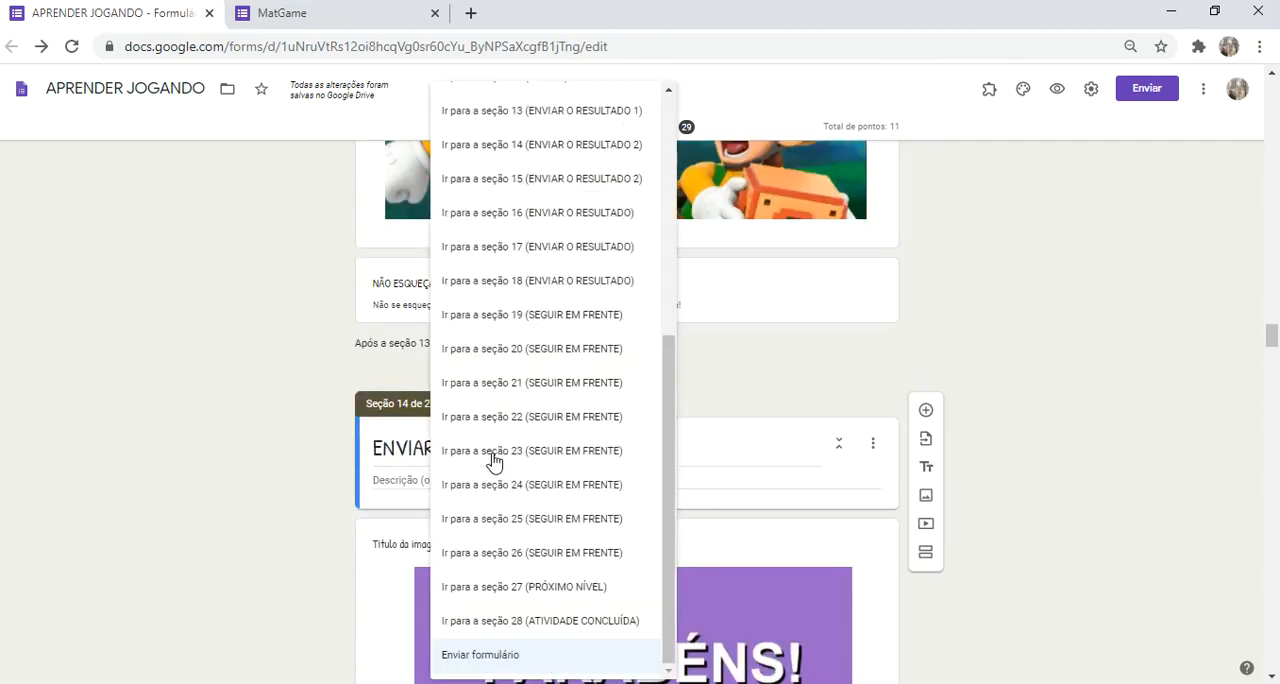
scroll(491, 457, "down", 4)
left_click(220, 528)
Step: Check the destinations offered after the SEGUIR EM FRENTE section 20
scroll(220, 528, "down", 20)
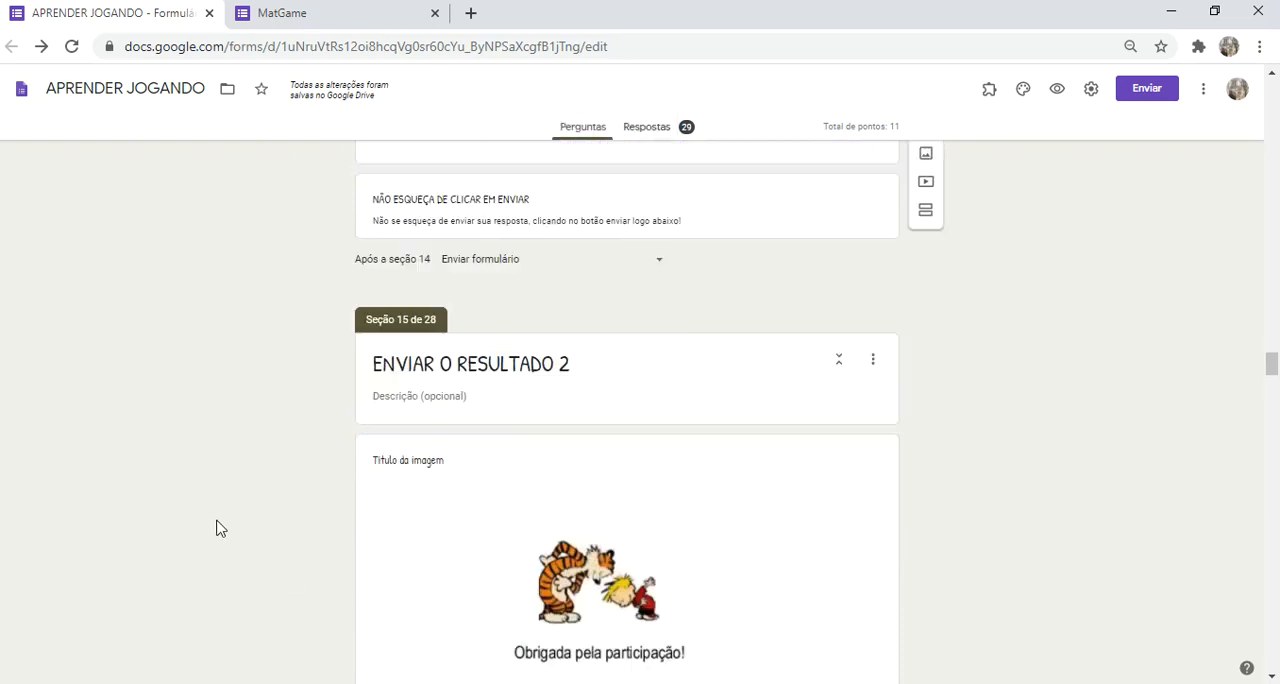
scroll(220, 528, "down", 10)
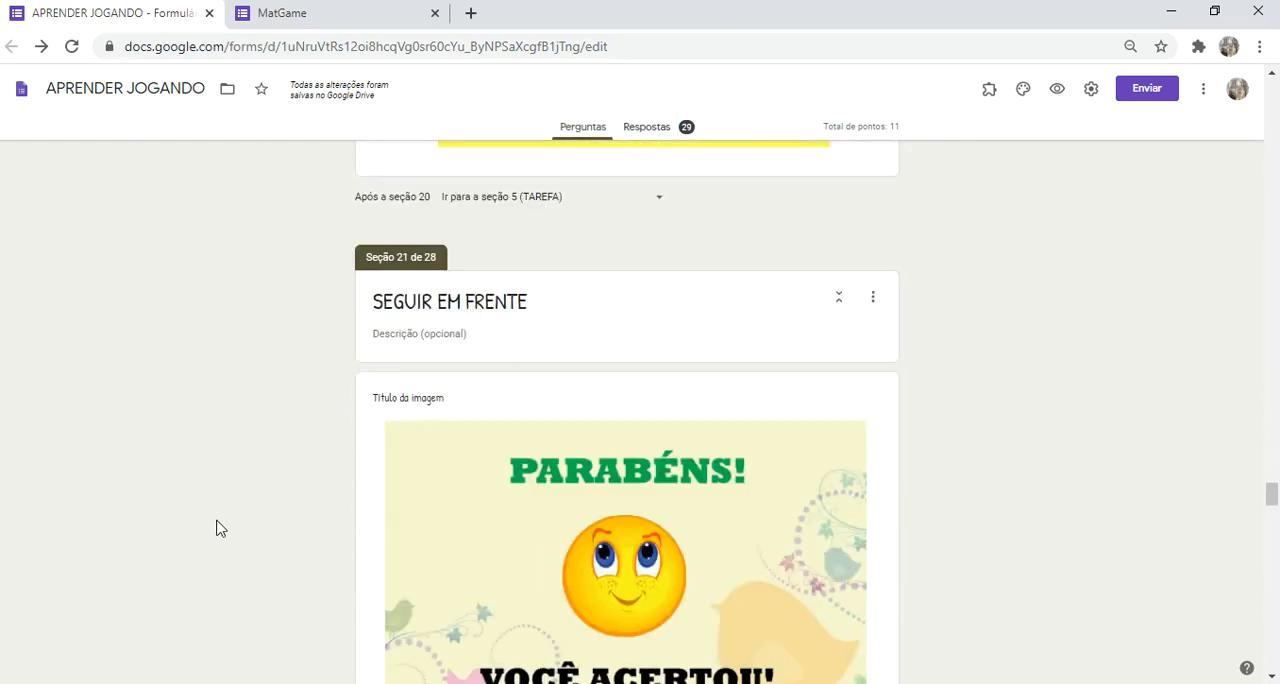
scroll(220, 528, "up", 4)
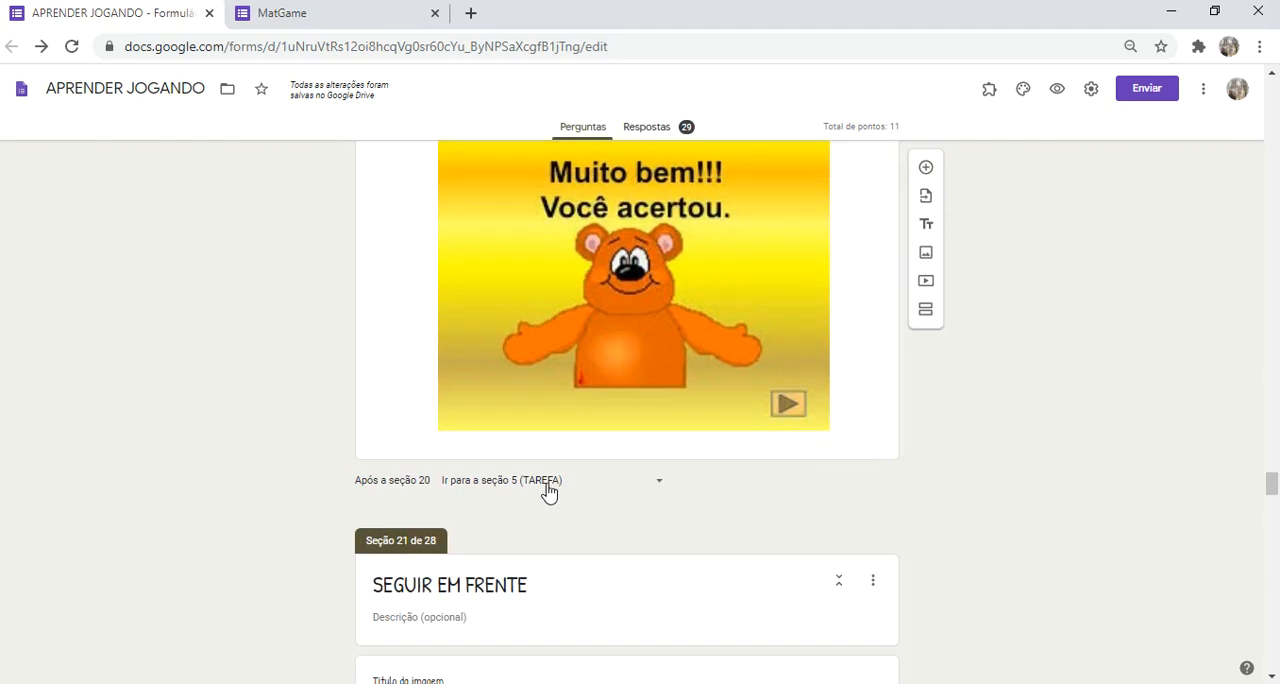
scroll(569, 346, "up", 1)
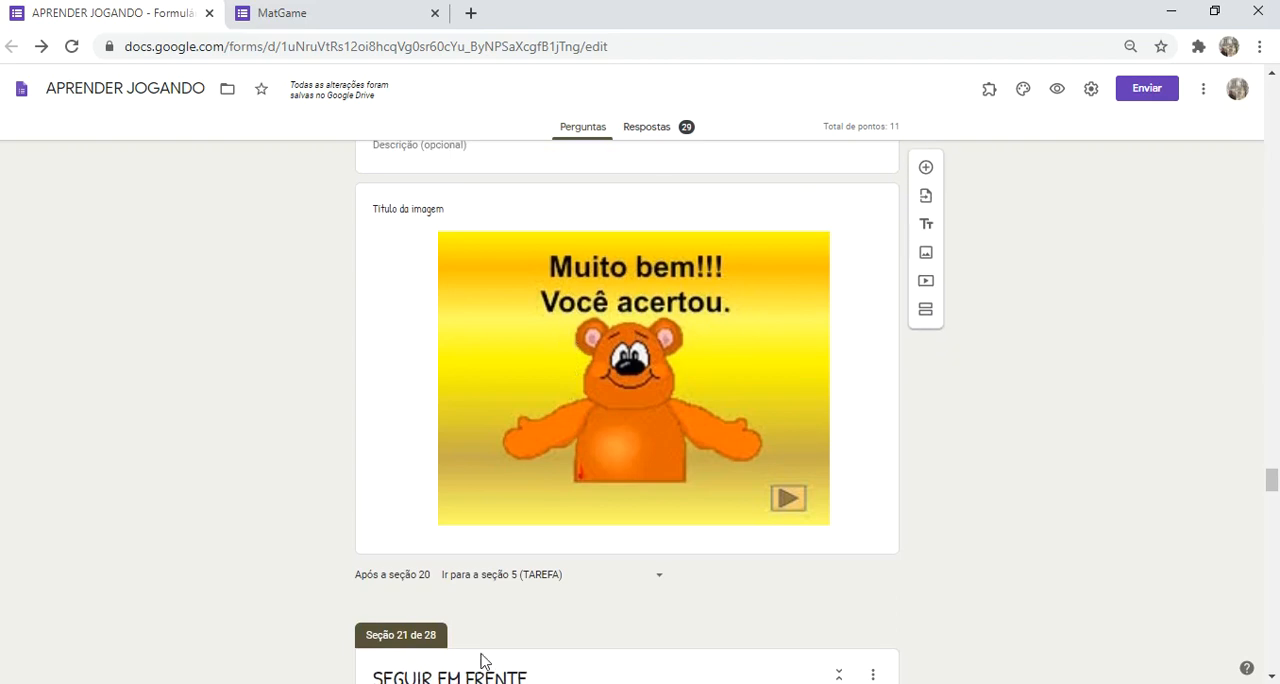
left_click(519, 592)
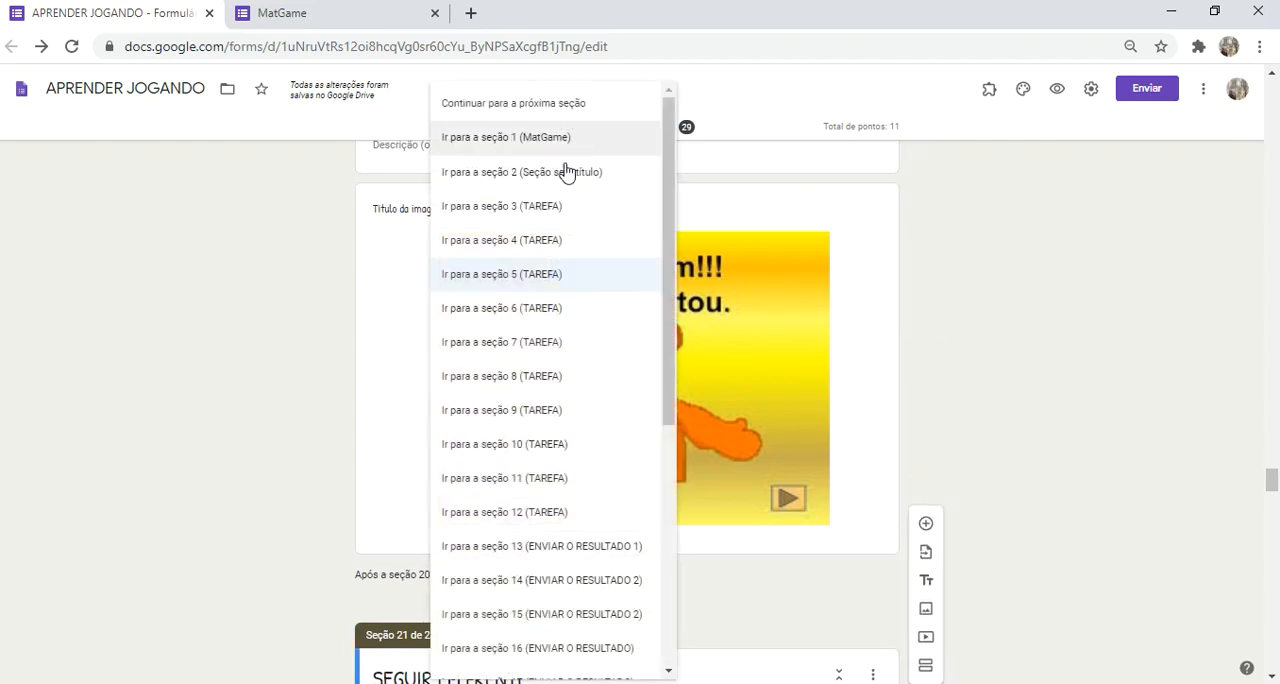
left_click(191, 411)
Step: Check the destinations offered after section 21 and look over the following SEGUIR EM FRENTE sections up to 24
scroll(214, 423, "down", 5)
scroll(683, 477, "down", 2)
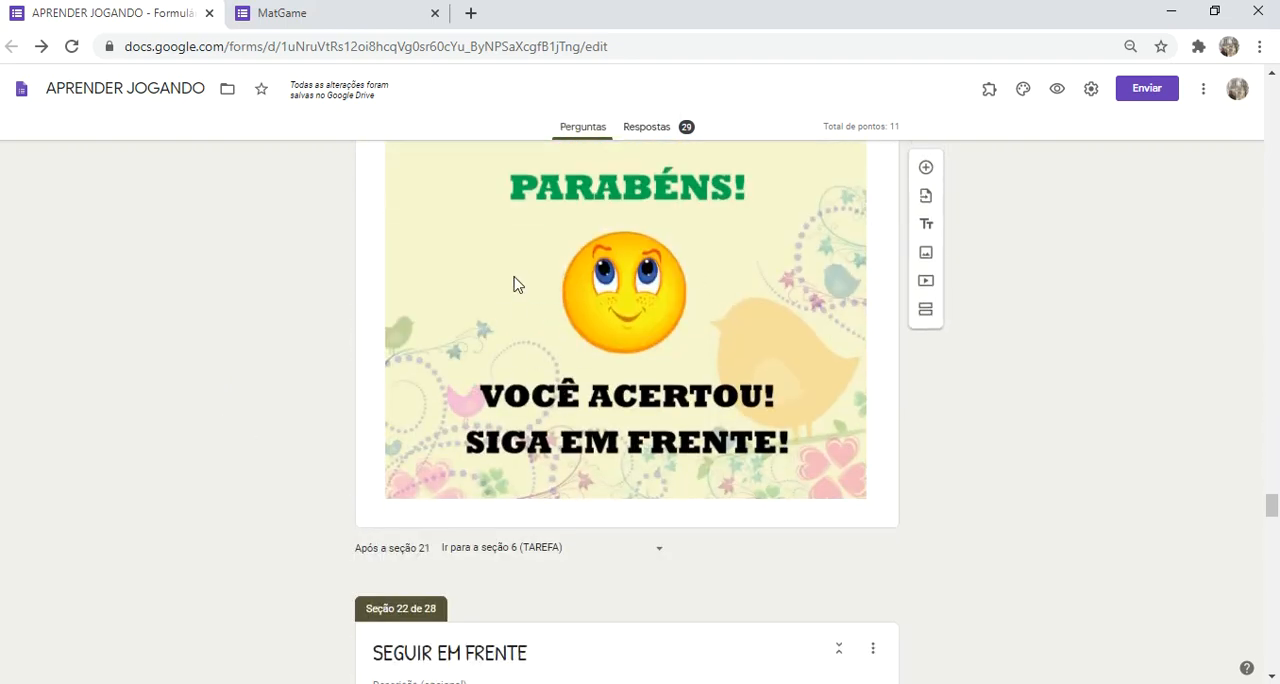
left_click(508, 552)
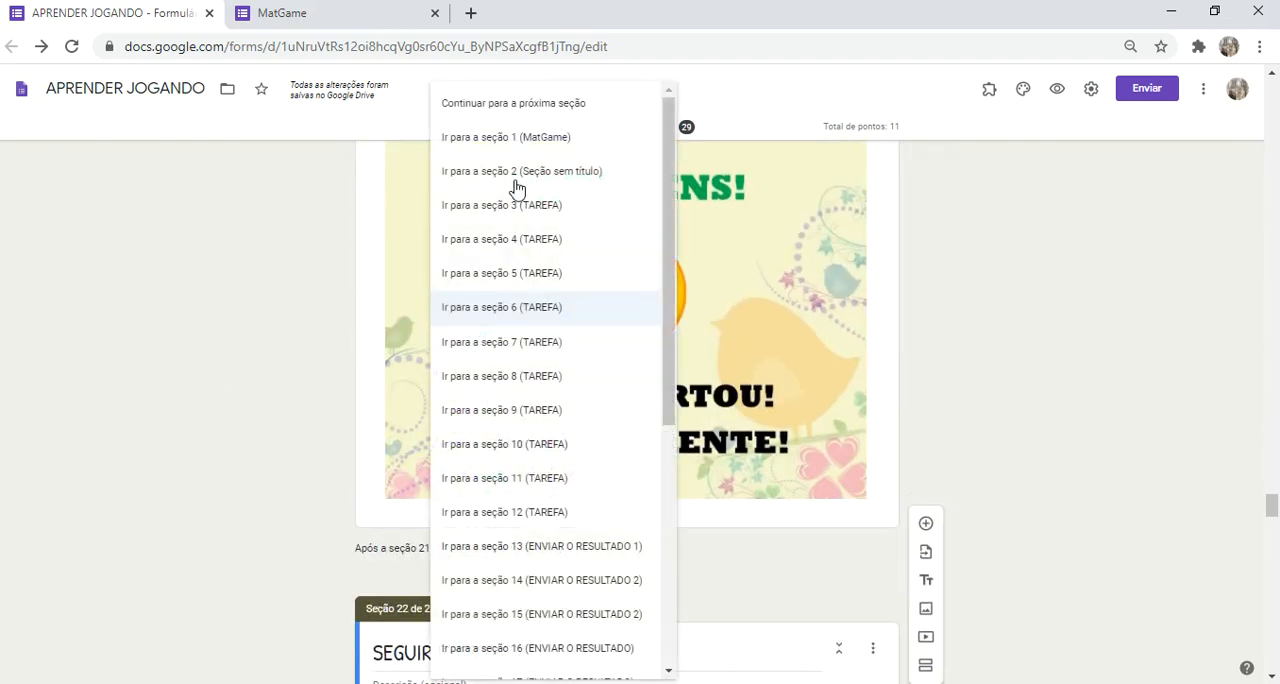
left_click(254, 447)
scroll(254, 447, "down", 6)
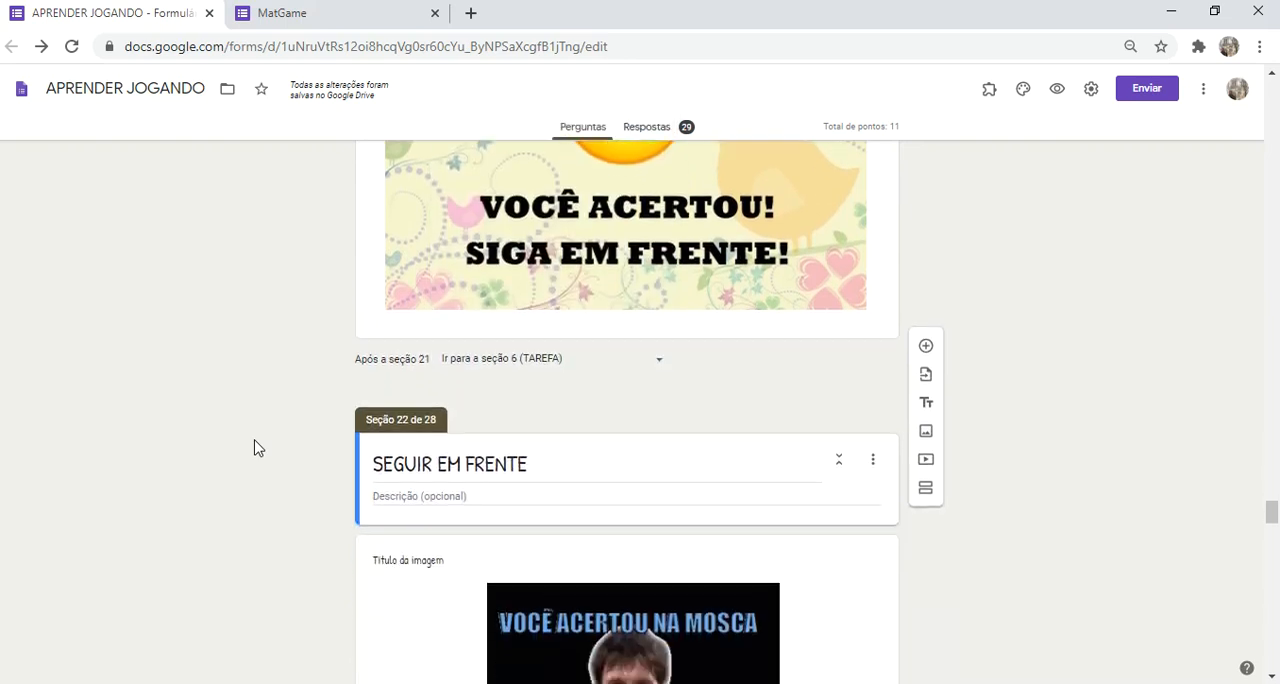
scroll(254, 447, "down", 8)
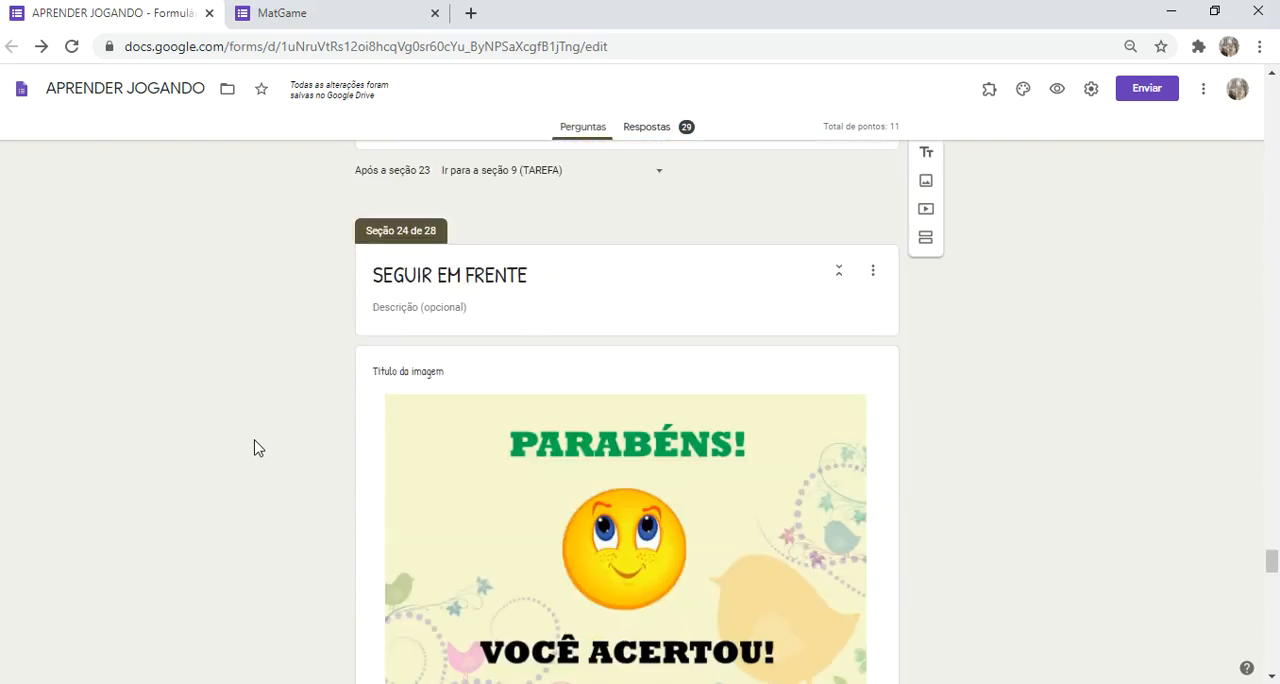
Step: Open the summary of the responses collected by the form
scroll(254, 447, "up", 6)
scroll(254, 447, "up", 12)
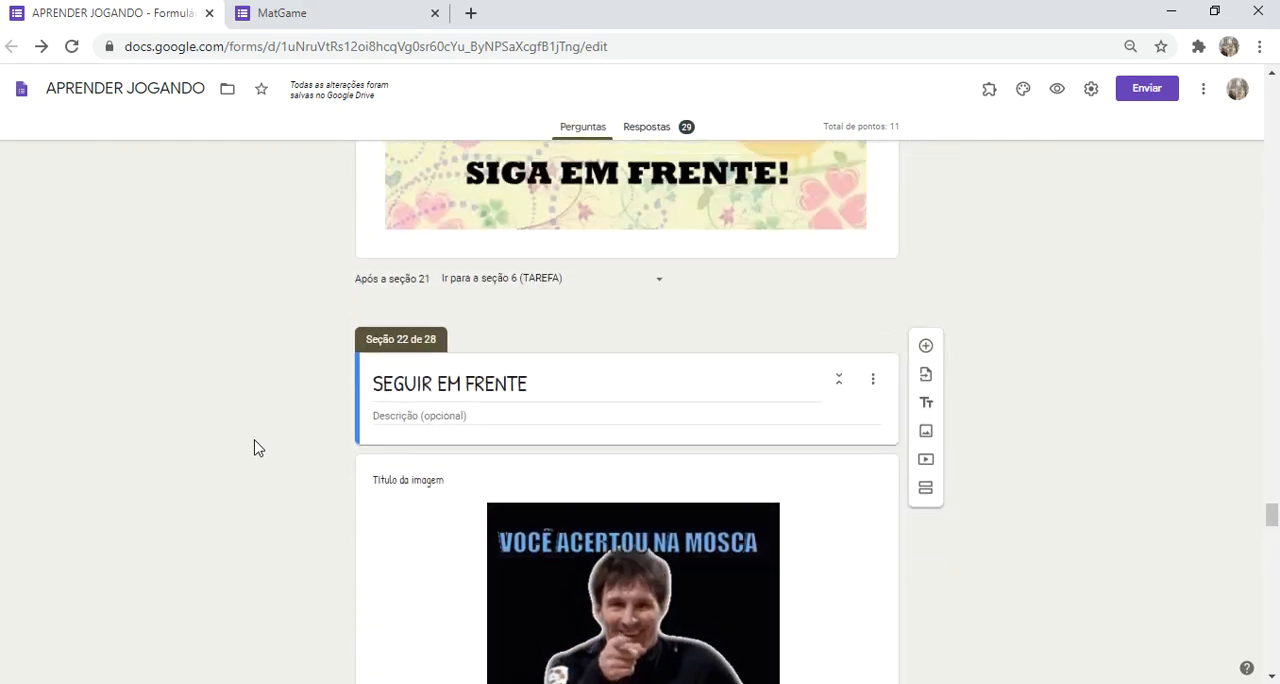
scroll(254, 447, "up", 4)
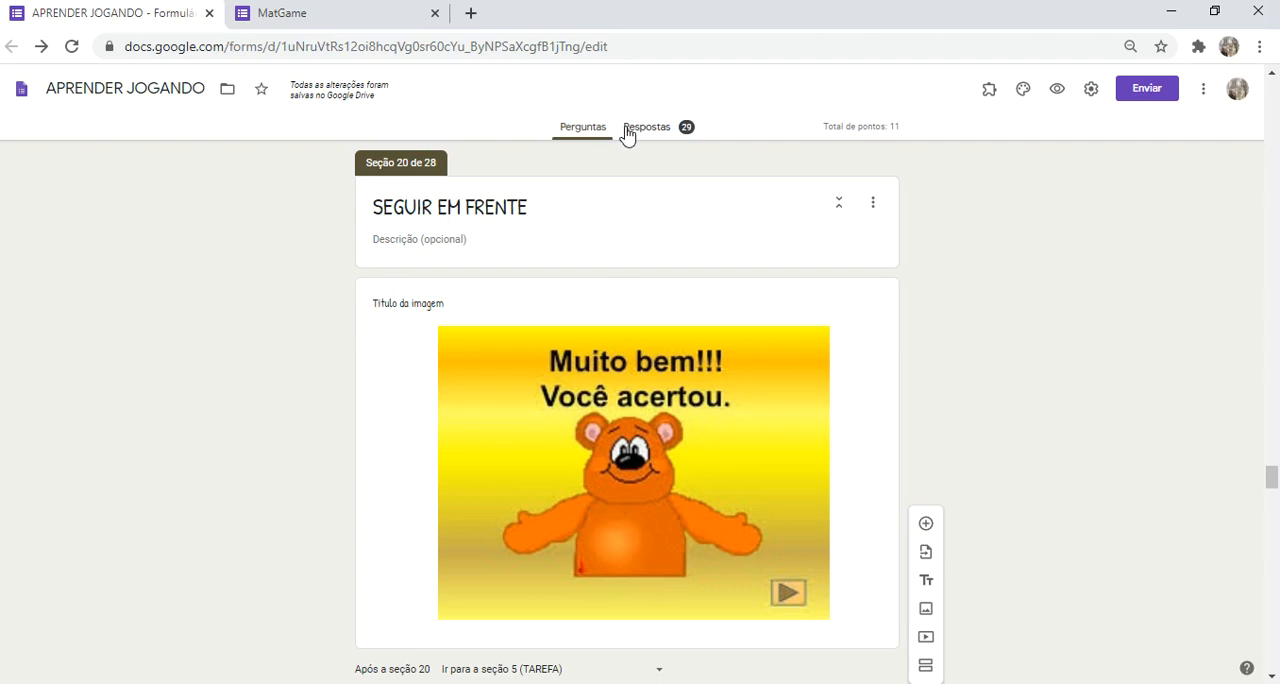
scroll(266, 422, "up", 8)
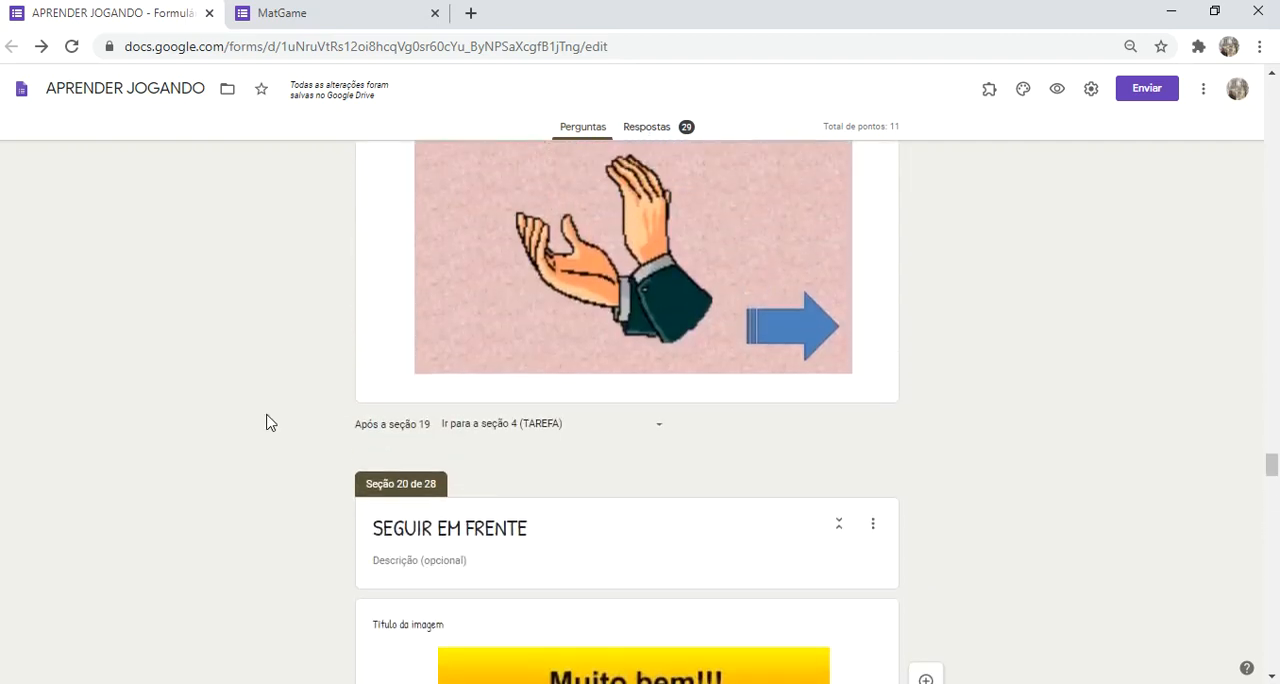
scroll(575, 210, "up", 1)
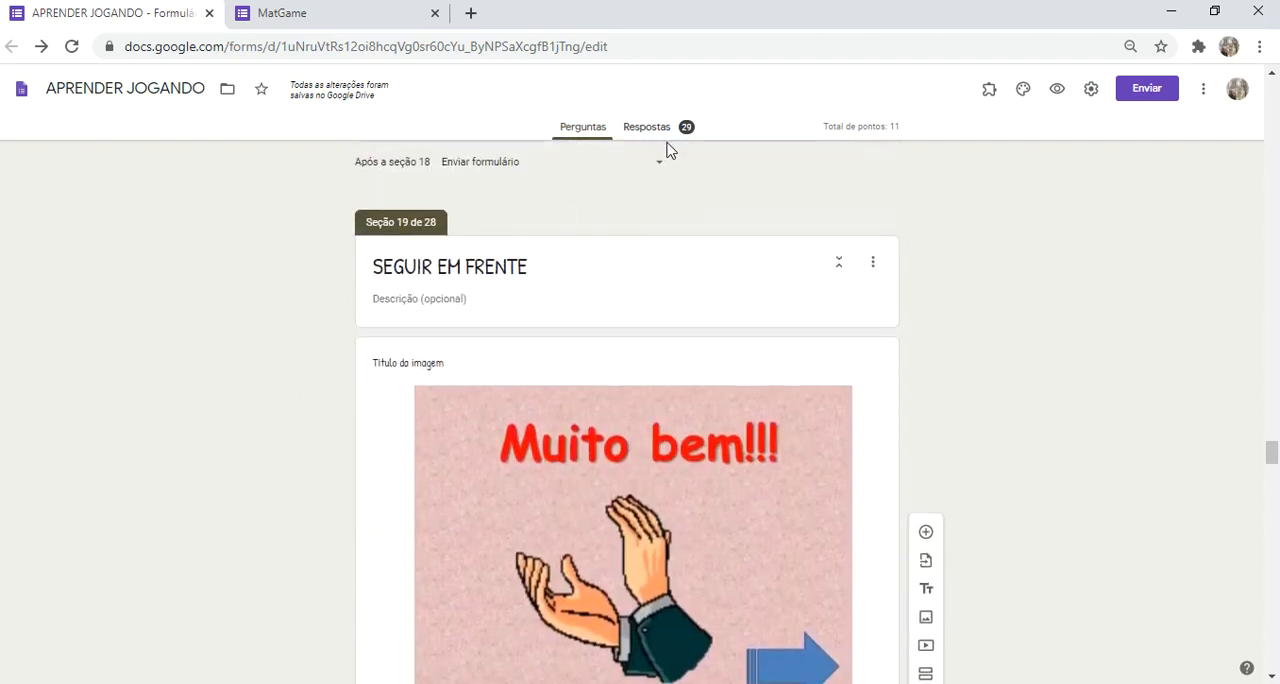
left_click(648, 128)
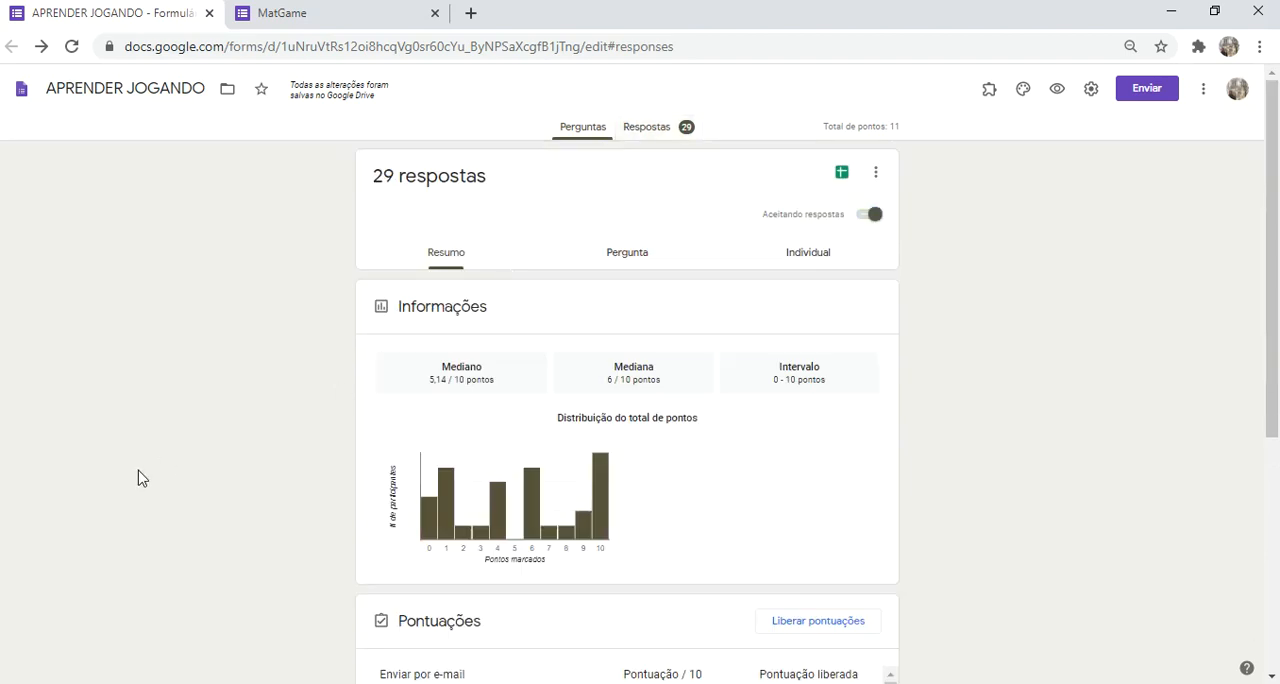
Step: Look through the respondents' scores in the Pontuações list and review the distribution of total points
scroll(205, 356, "down", 5)
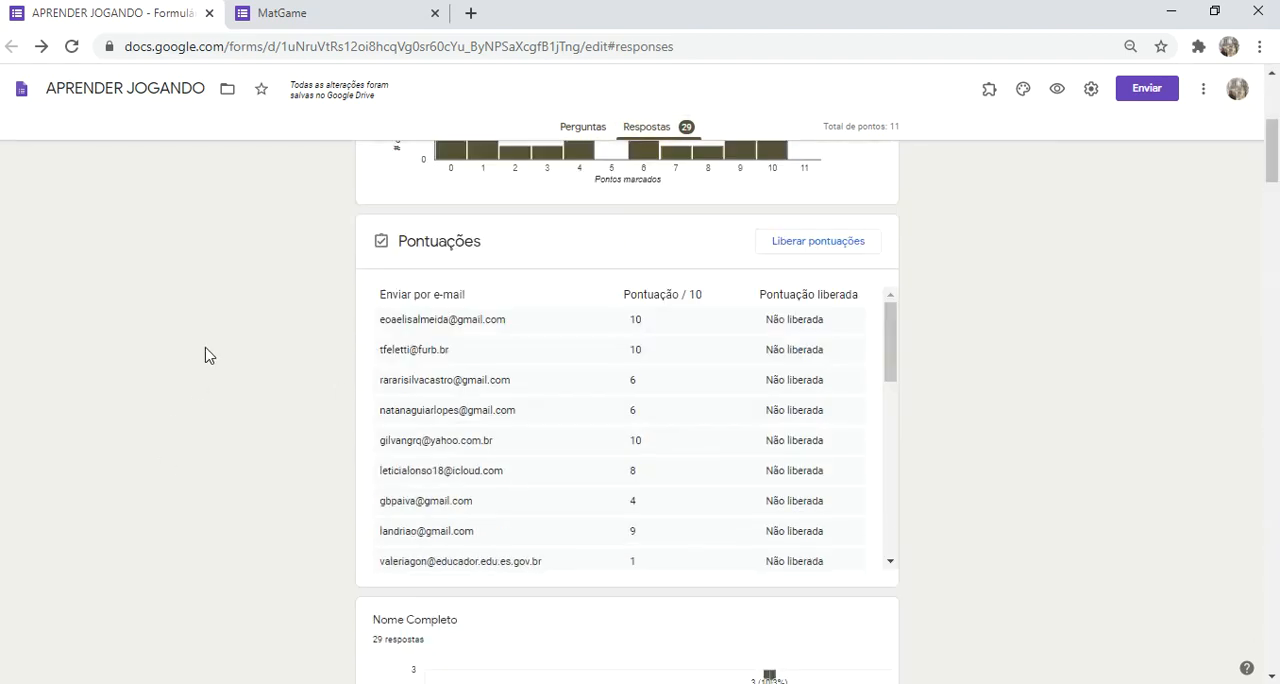
scroll(686, 335, "down", 1)
scroll(686, 335, "down", 5)
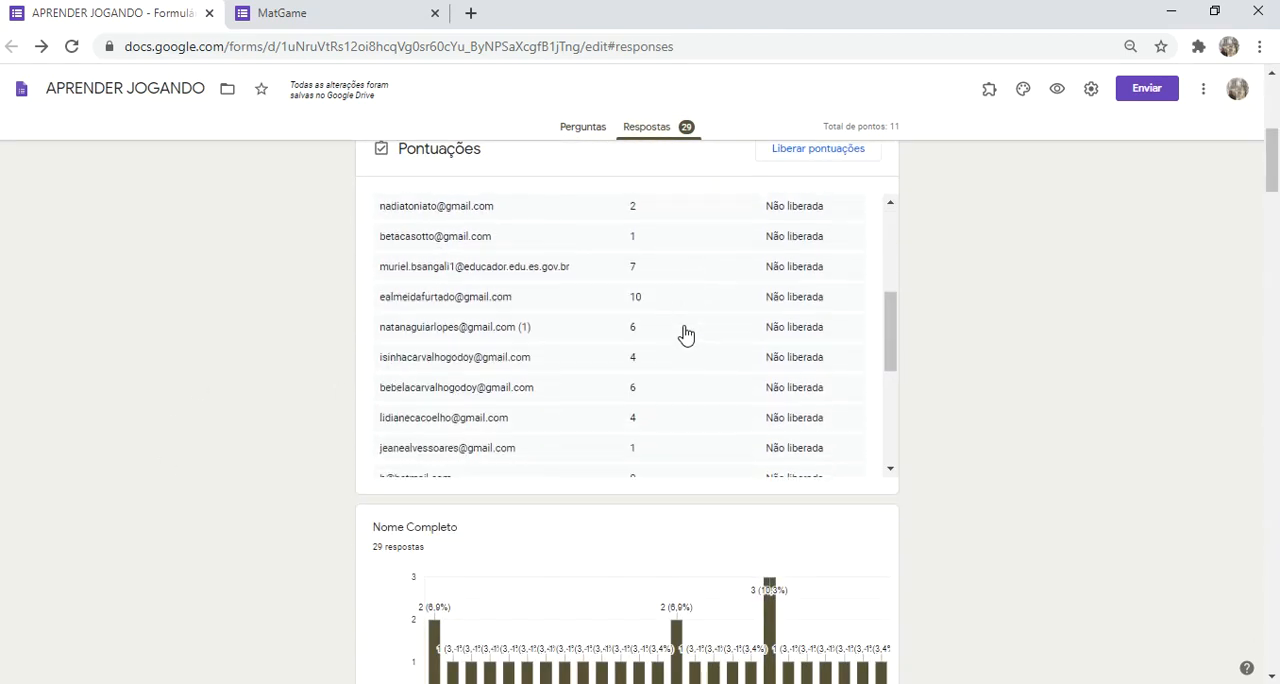
scroll(640, 293, "down", 1)
scroll(636, 296, "down", 1)
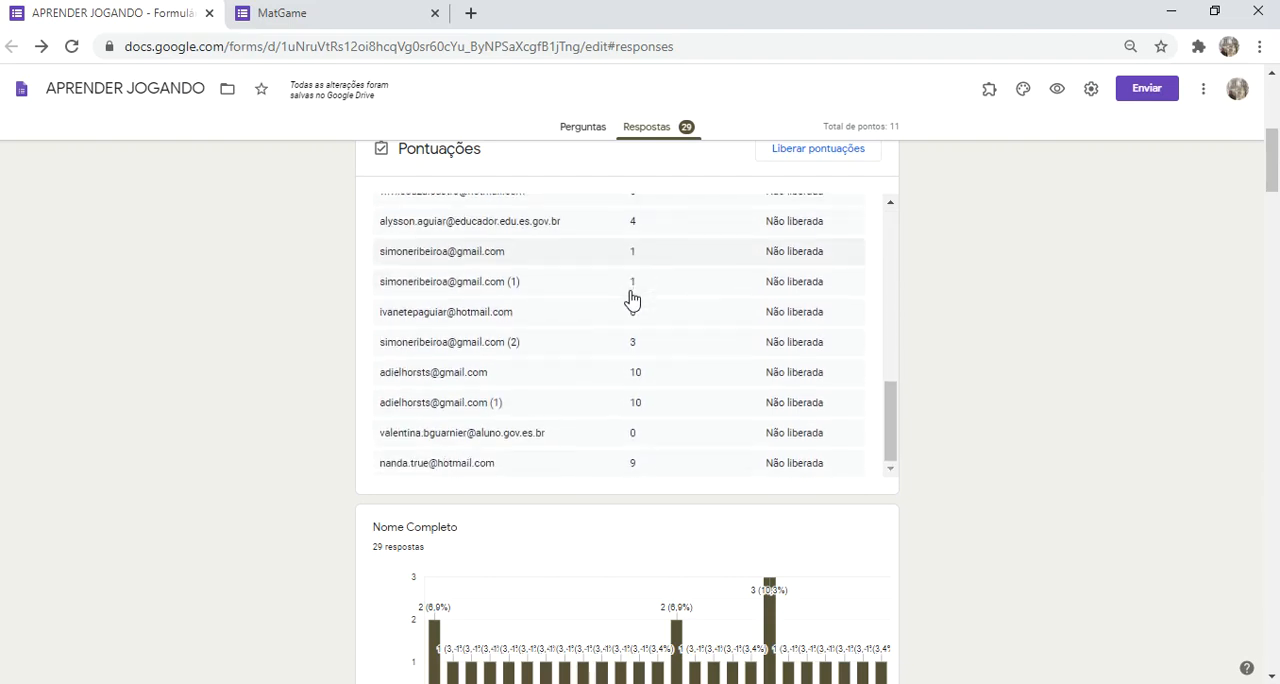
scroll(185, 414, "up", 5)
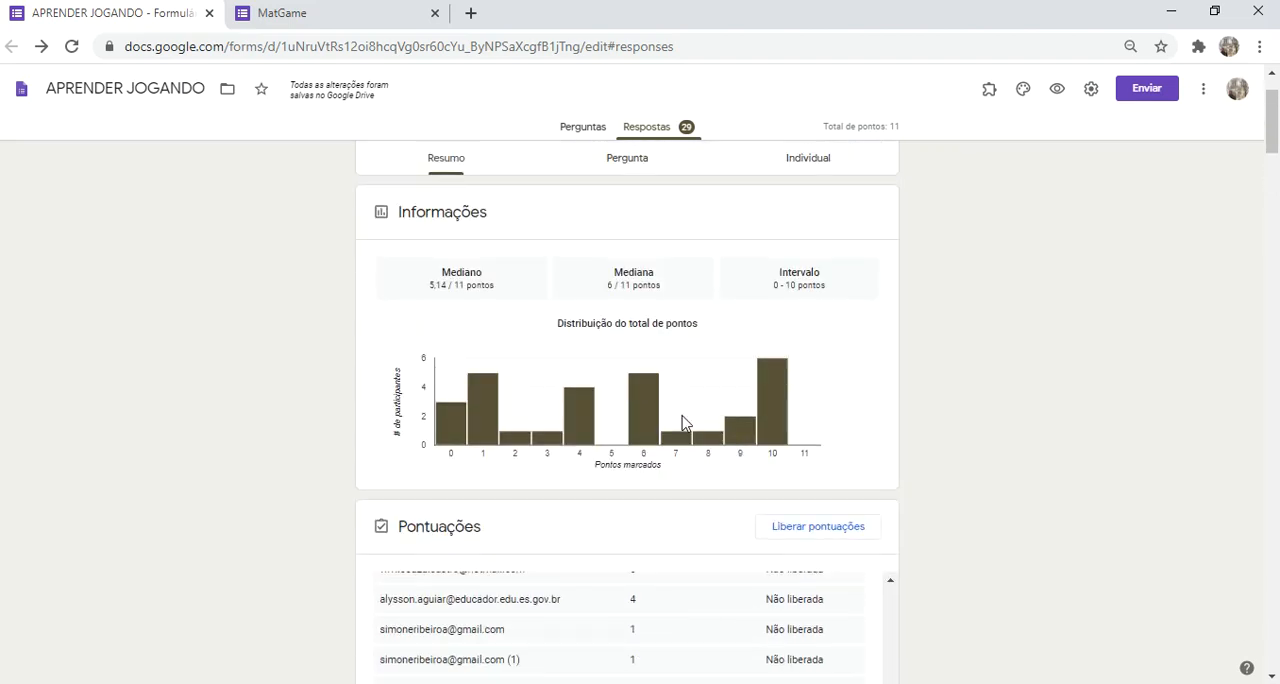
Step: Return to the form's questions and review the MatGame introduction and the identification fields in section 1
left_click(562, 126)
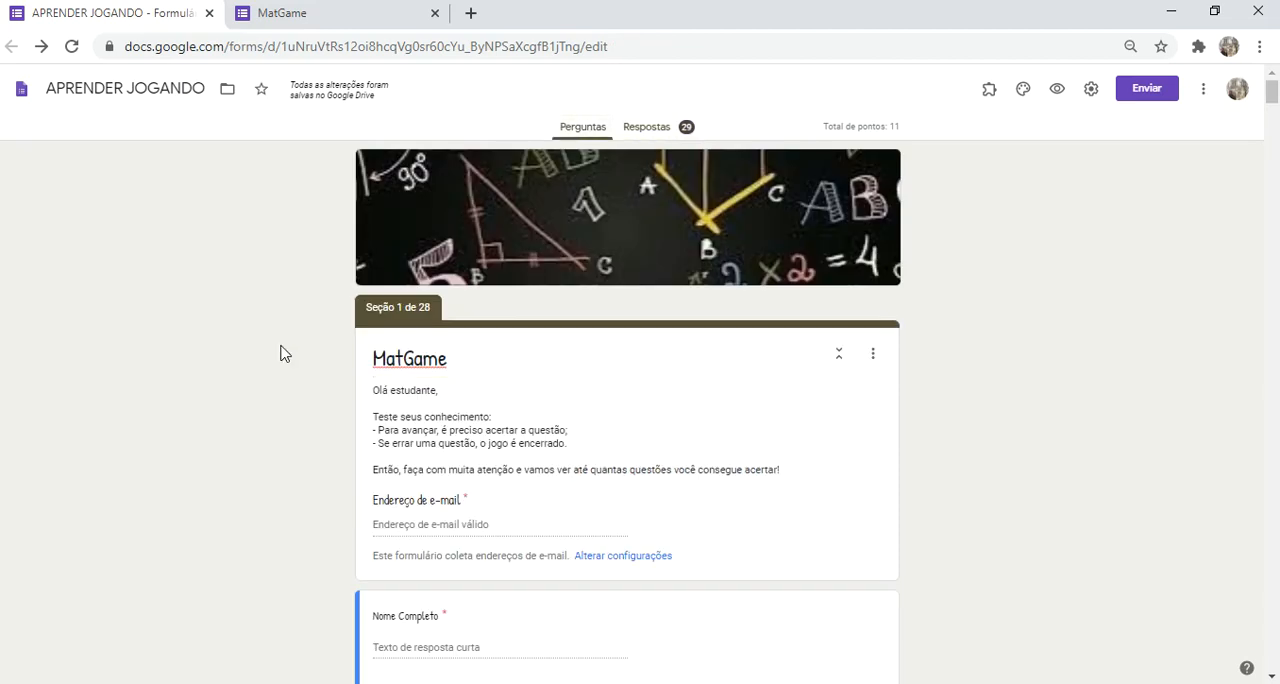
scroll(280, 353, "down", 2)
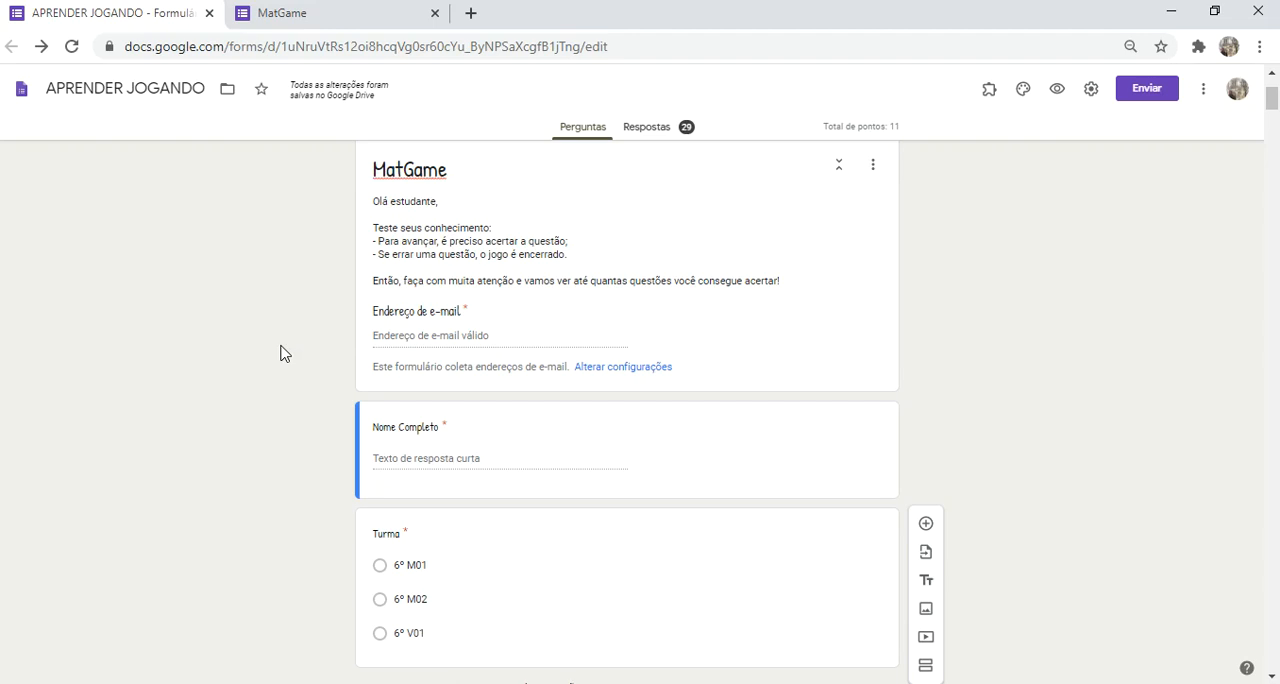
scroll(280, 352, "up", 2)
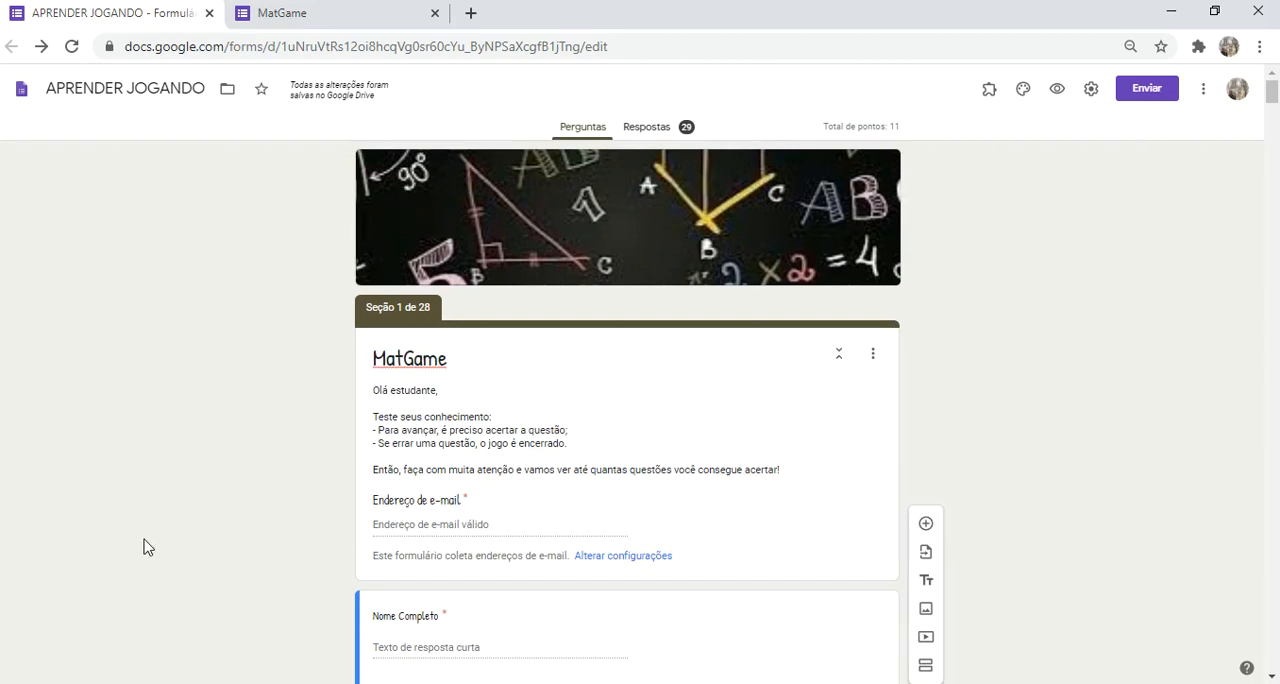
Step: Open the naval battle question in section 3 to check the destination section assigned to each answer
scroll(155, 516, "down", 2)
scroll(155, 516, "down", 2)
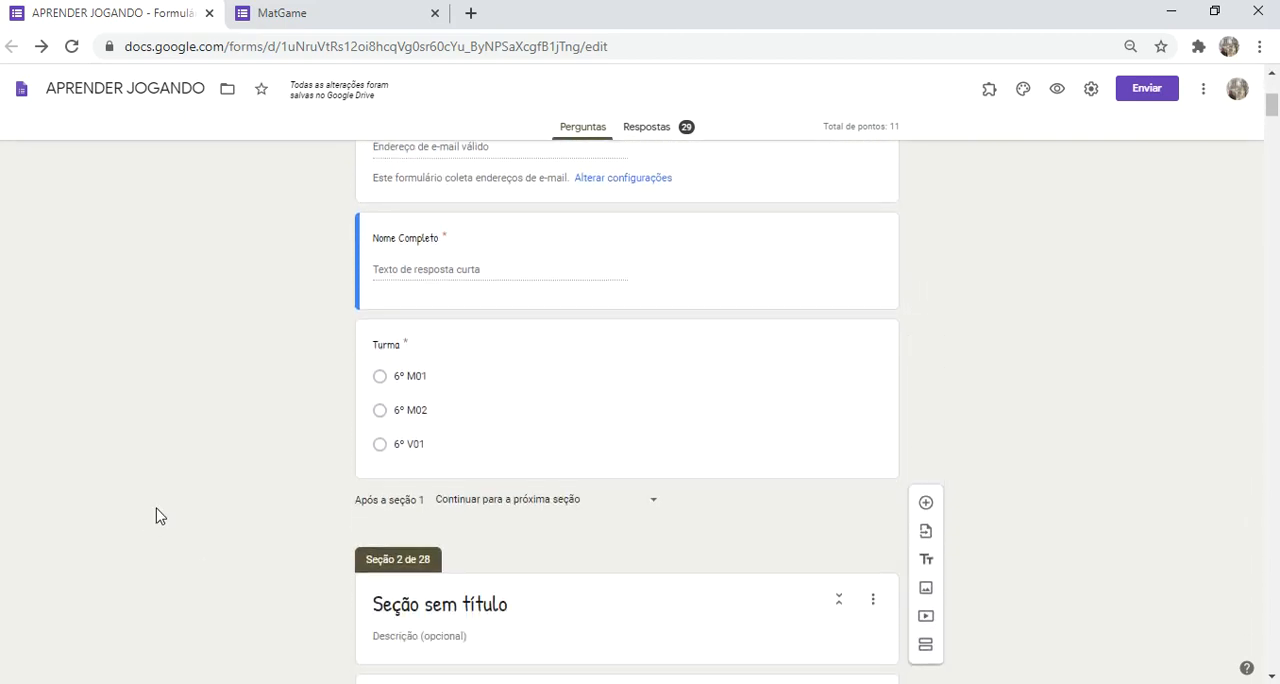
scroll(250, 421, "down", 4)
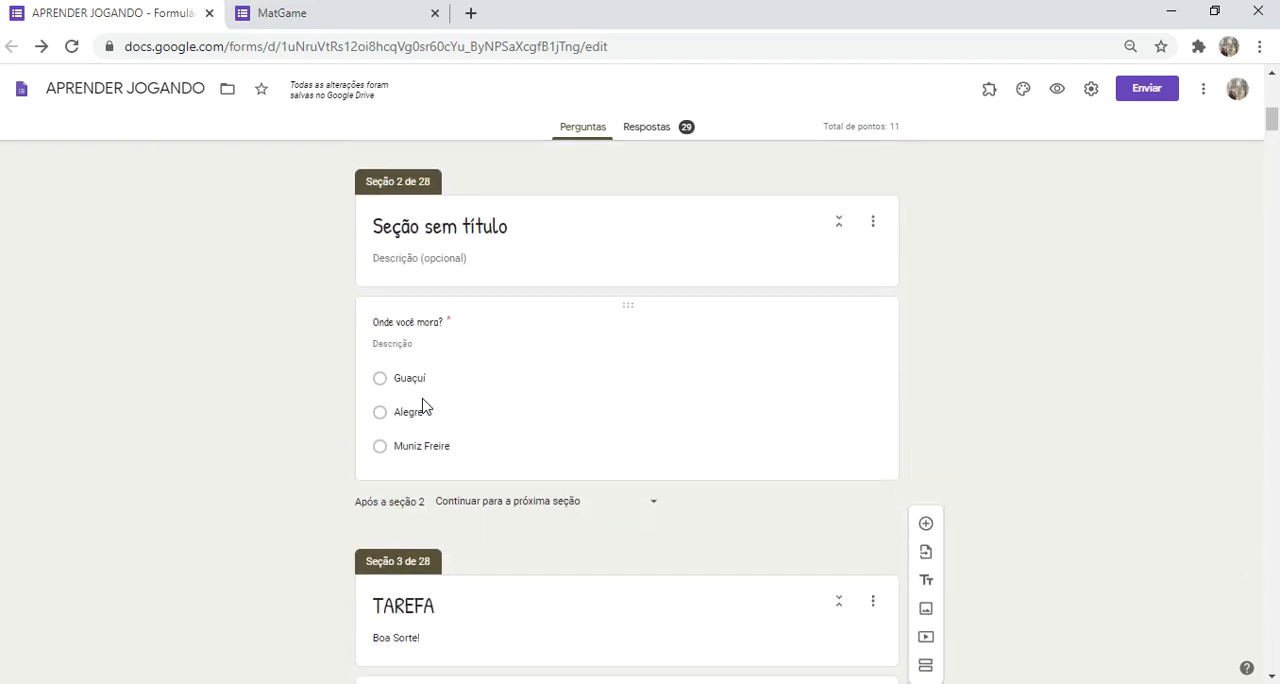
scroll(211, 521, "down", 8)
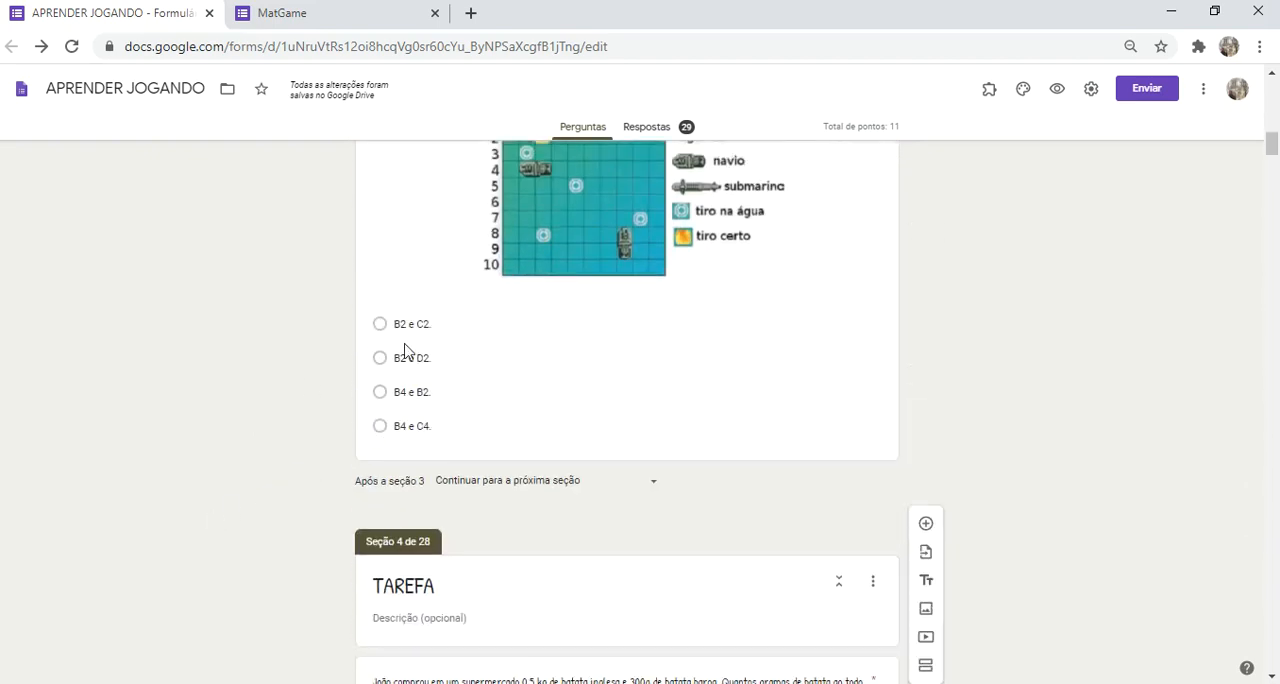
left_click(420, 358)
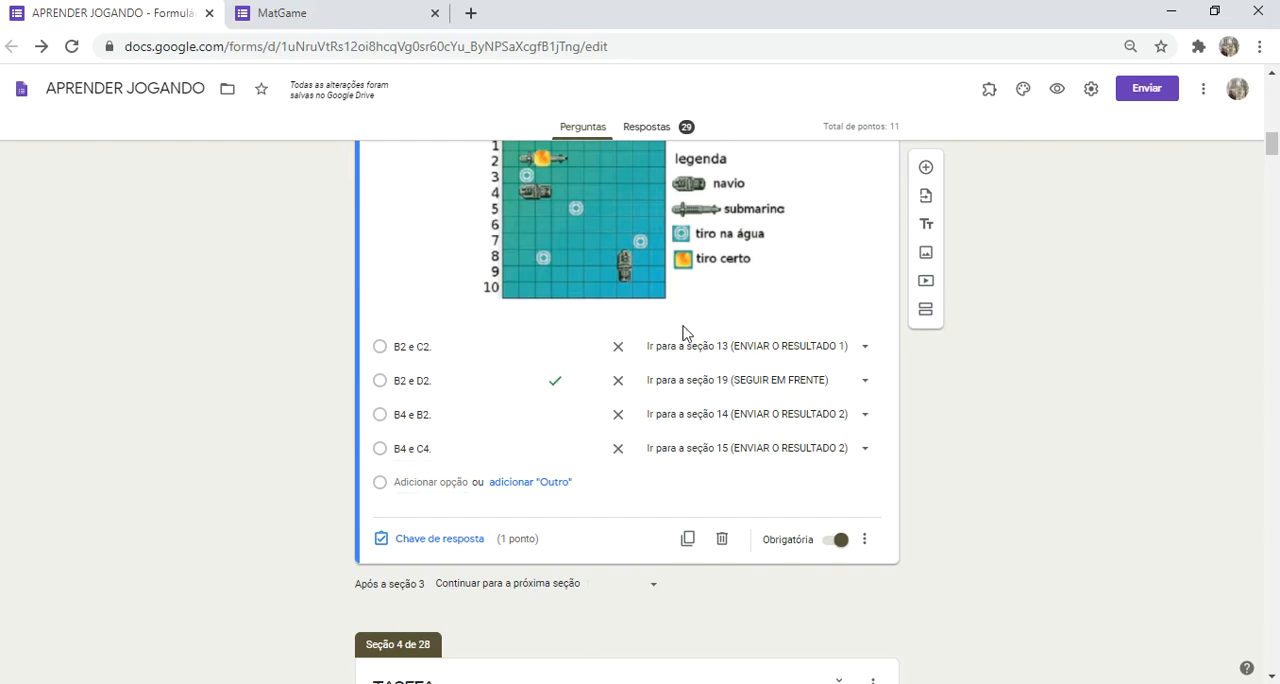
Step: Review the ENVIAR O RESULTADO ending sections from section 16 back to section 13
left_click_drag(1272, 148, 1273, 407)
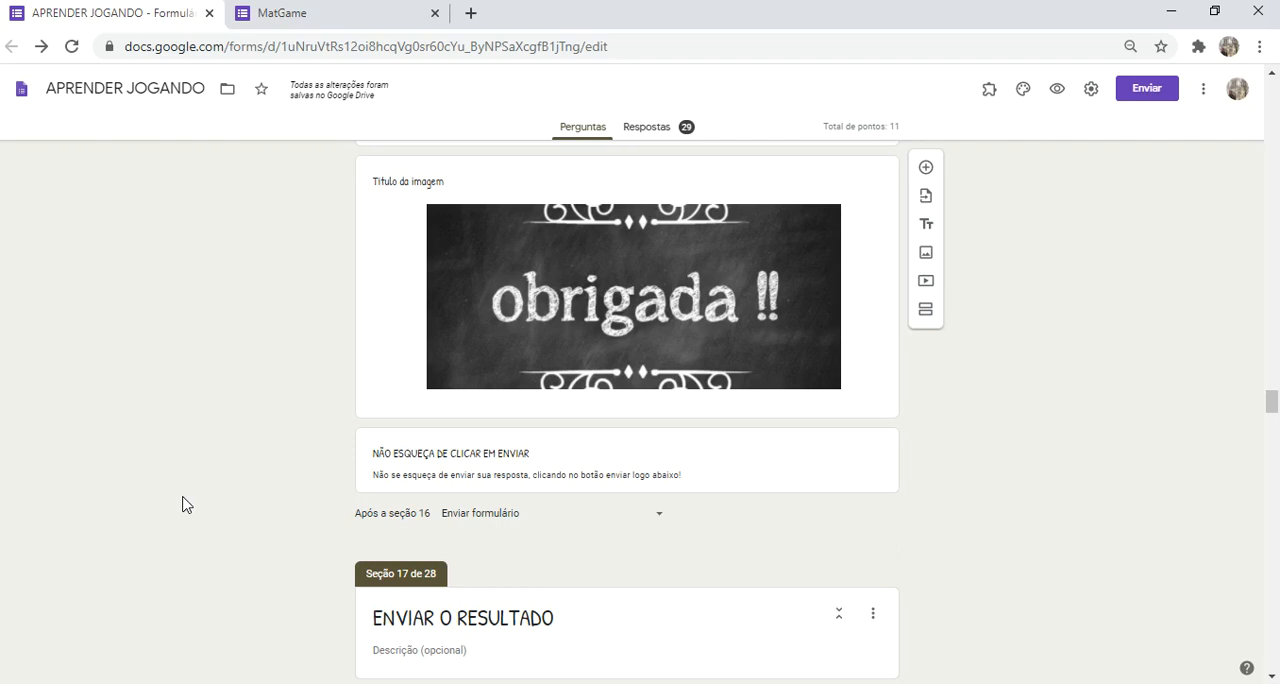
scroll(183, 505, "up", 15)
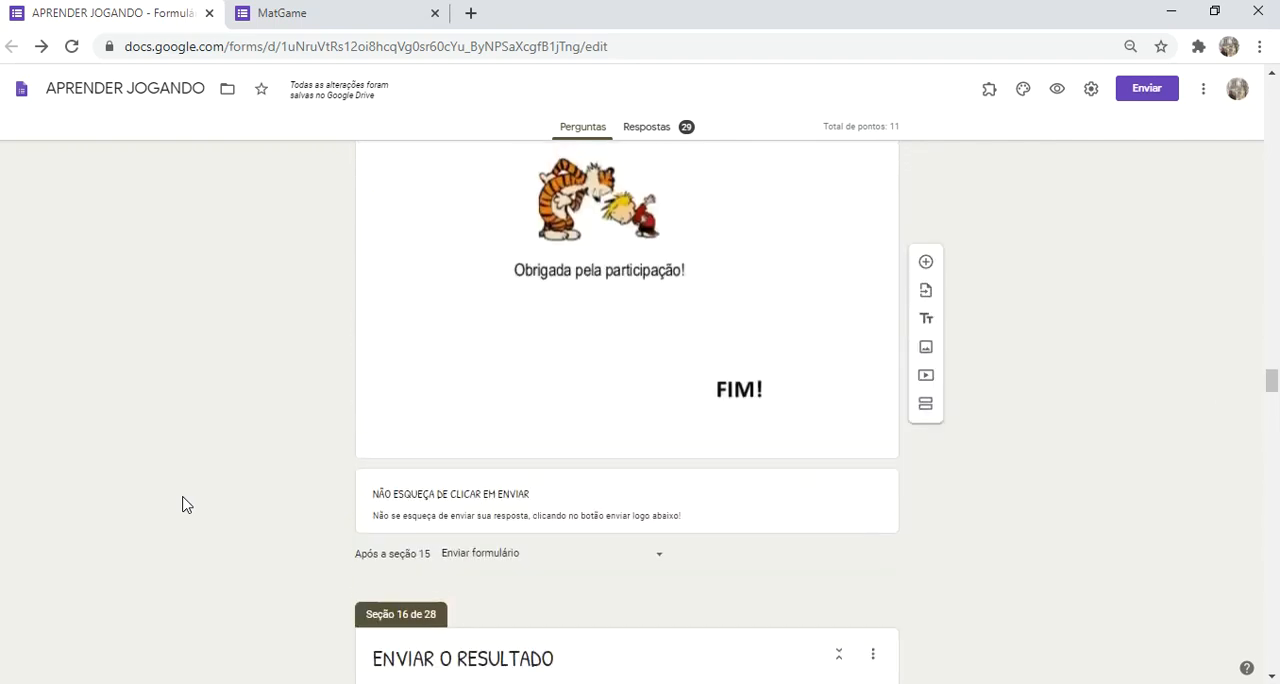
scroll(183, 505, "up", 15)
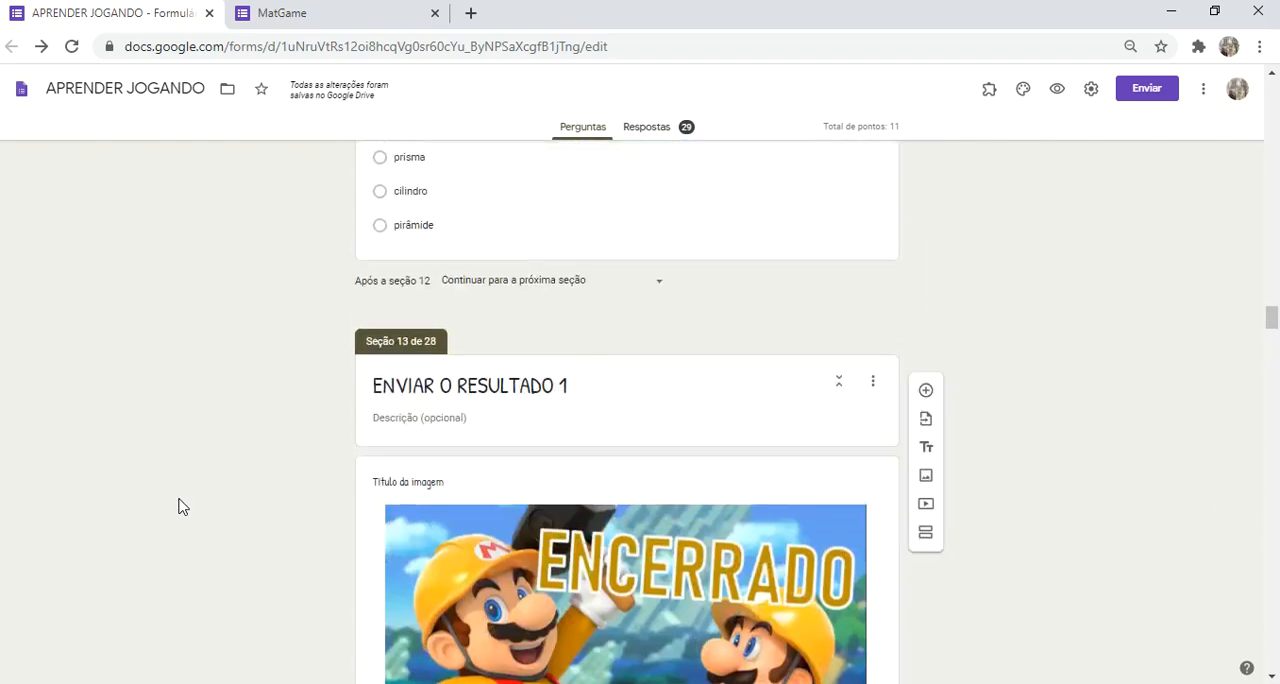
Step: Review the form from its beginning through the section 3 naval battle question and its answer destinations
left_click_drag(1269, 240, 1270, 90)
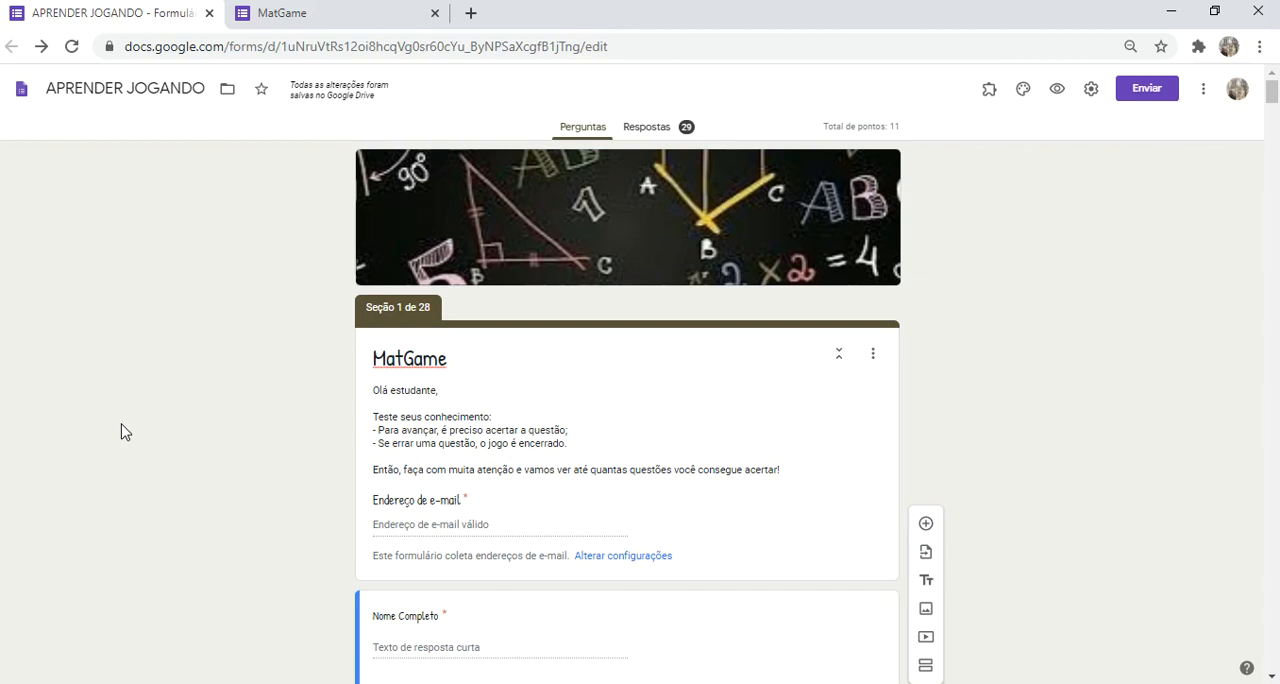
scroll(121, 432, "down", 7)
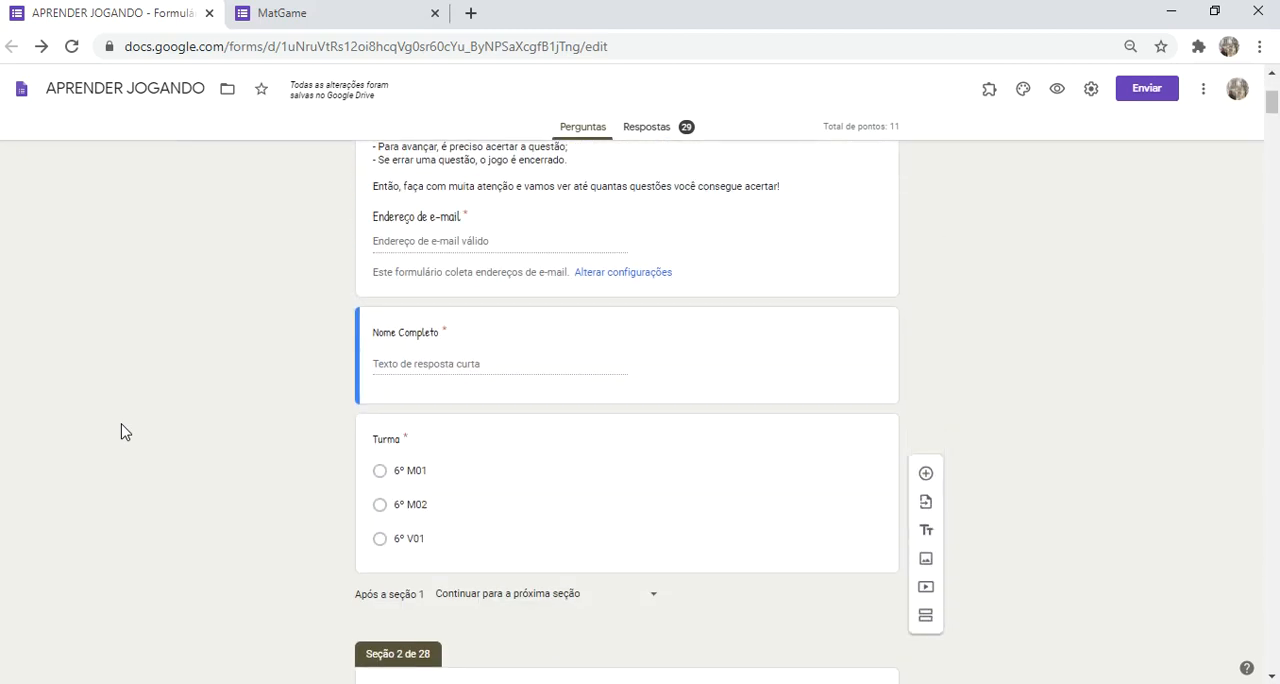
scroll(121, 432, "down", 5)
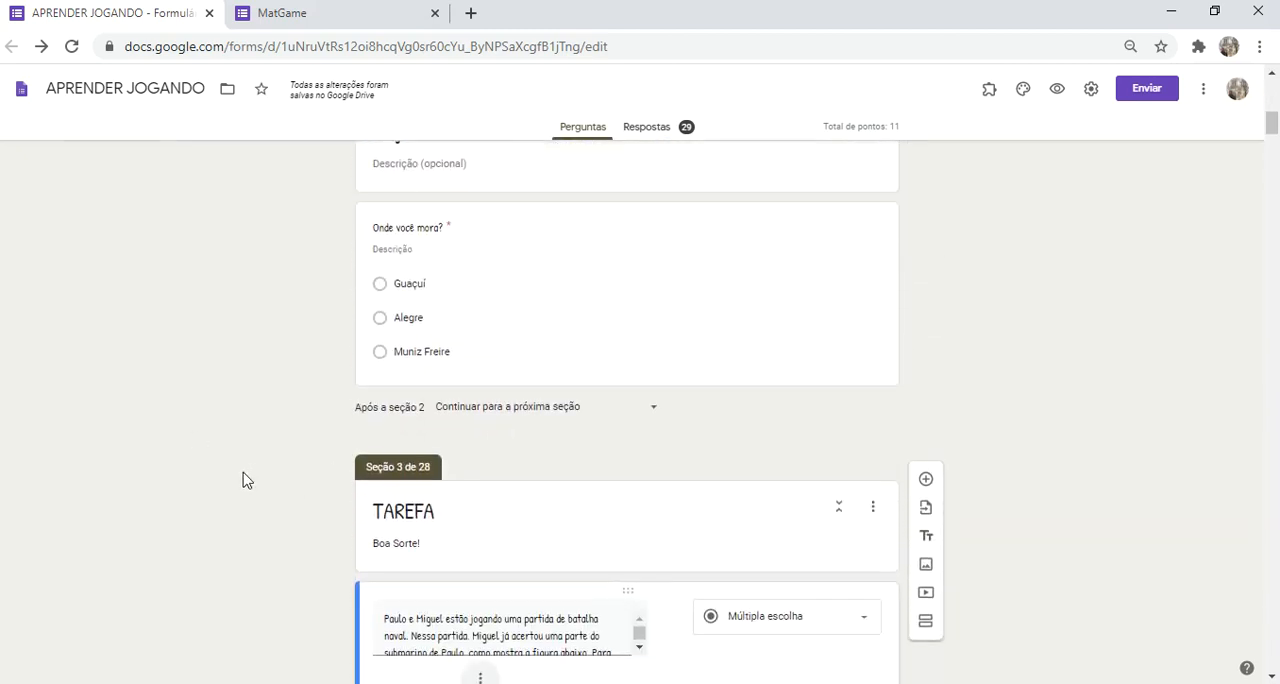
scroll(269, 528, "down", 1)
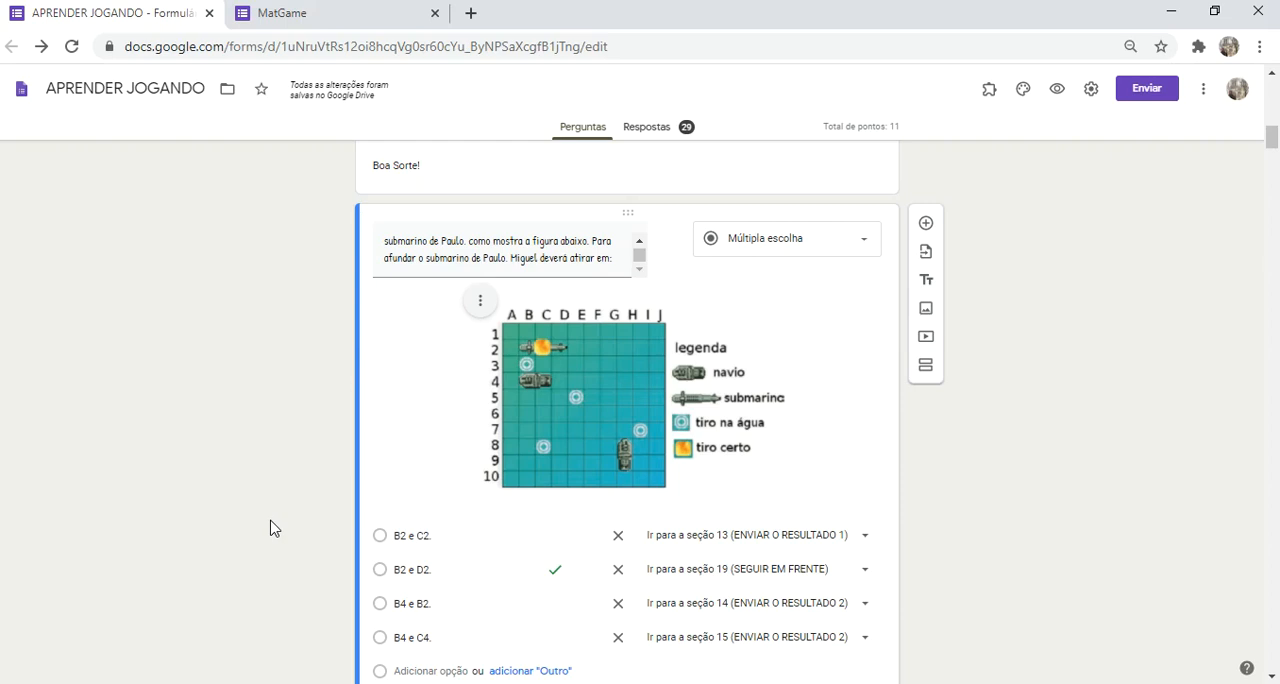
mouse_move(1025, 20)
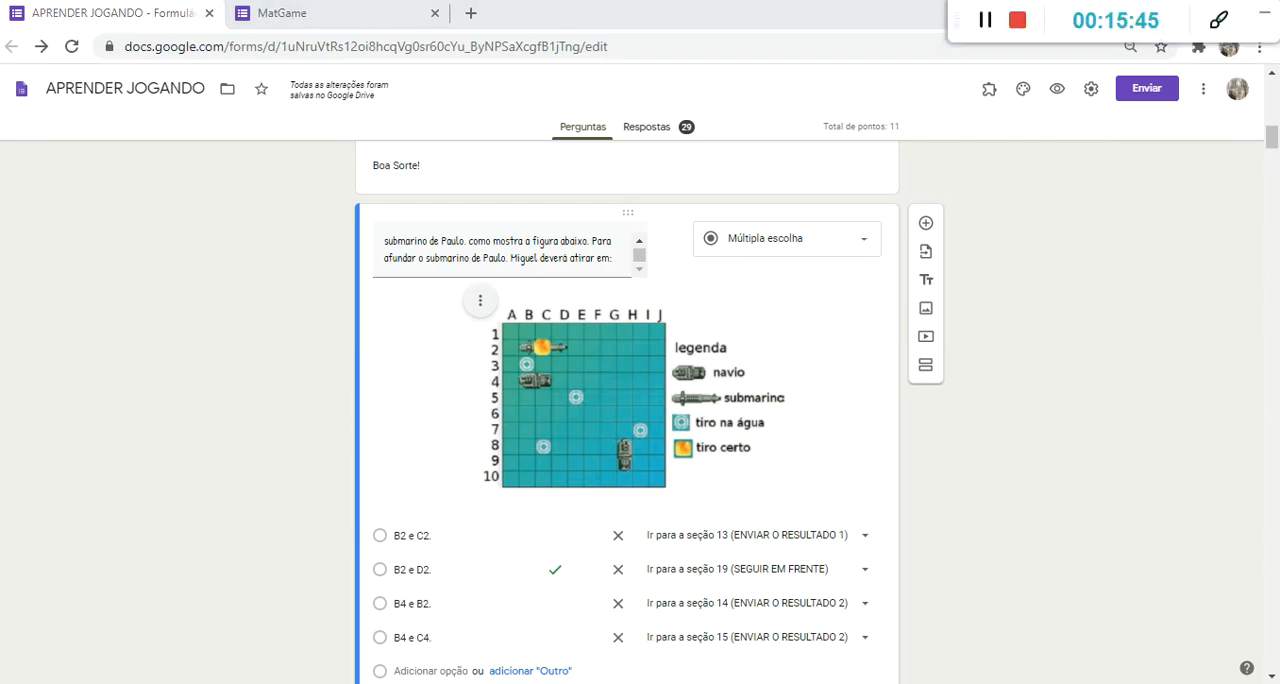